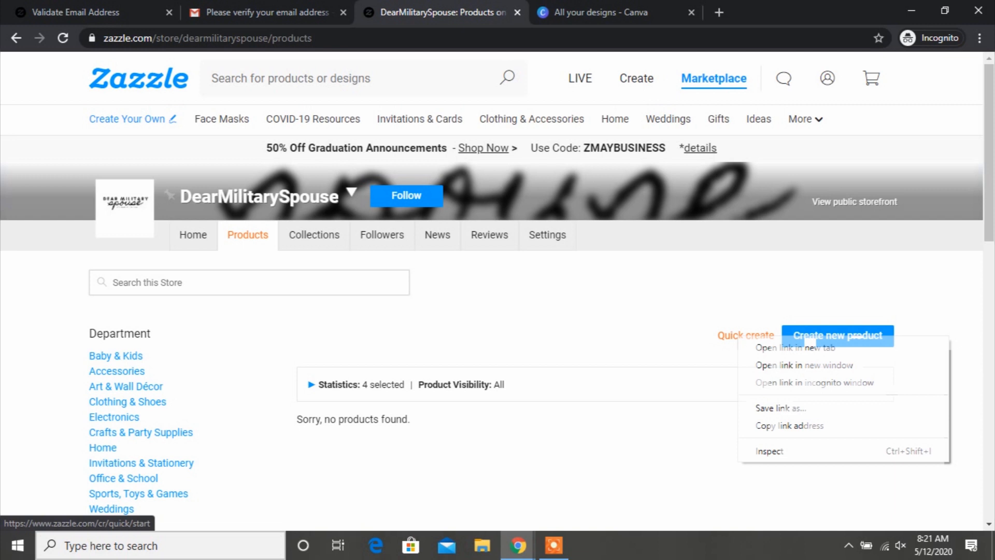
# Open the store's Quick create page in a new tab and start creating a new product in the current tab
pyautogui.click(795, 347)
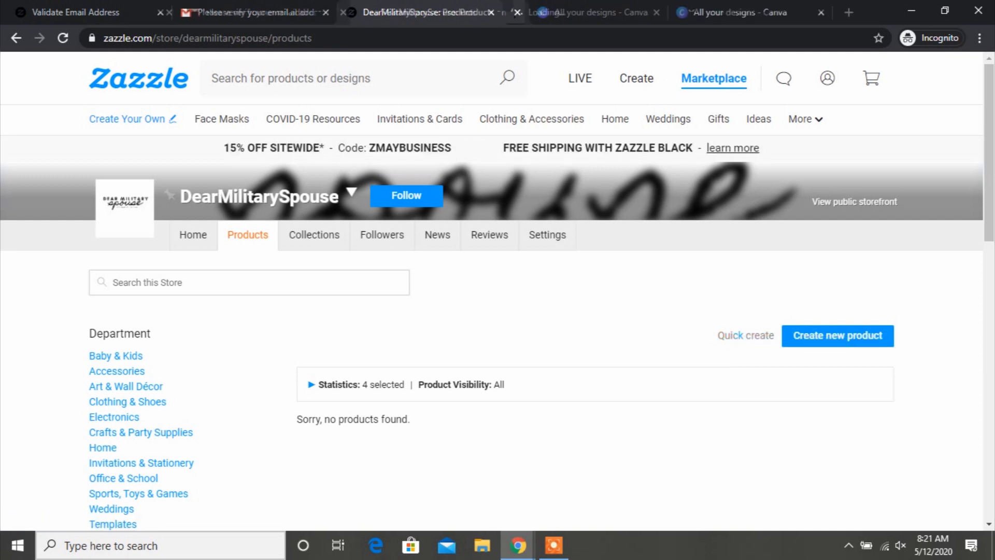
pyautogui.click(837, 335)
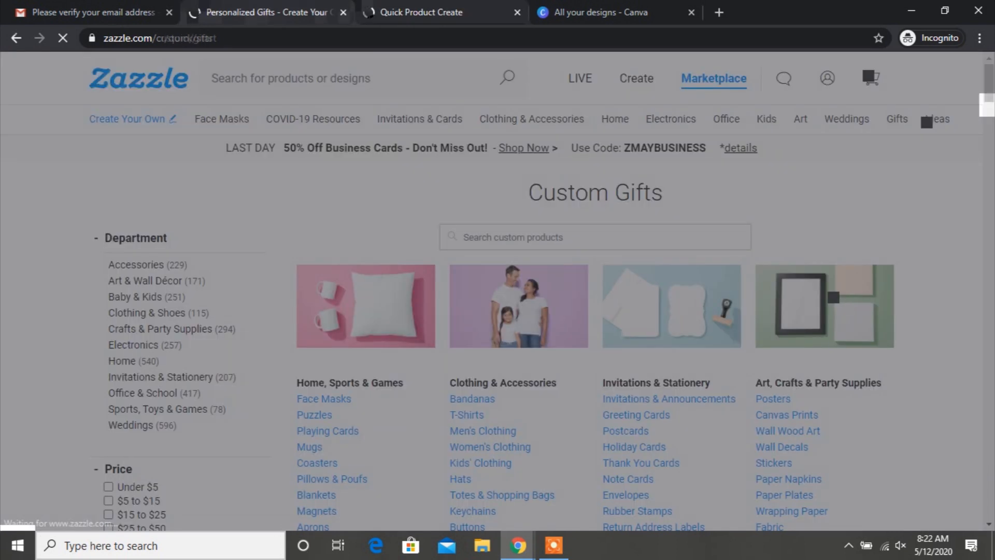
# Look through the Custom Gifts categories and blank products, checking whether the Quick Product Create page has loaded
pyautogui.moveTo(988, 83); pyautogui.dragTo(988, 95)
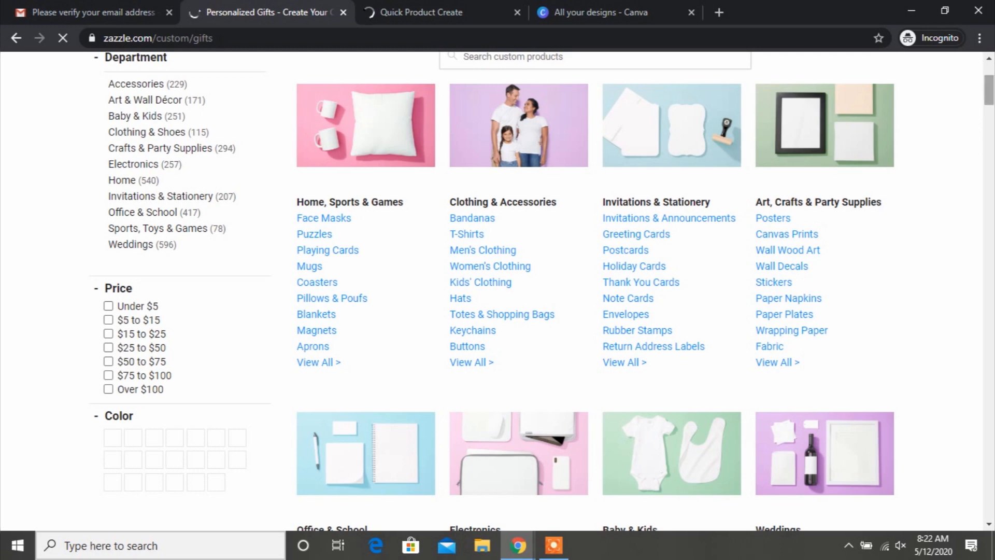
pyautogui.scroll(-5, 595, 290)
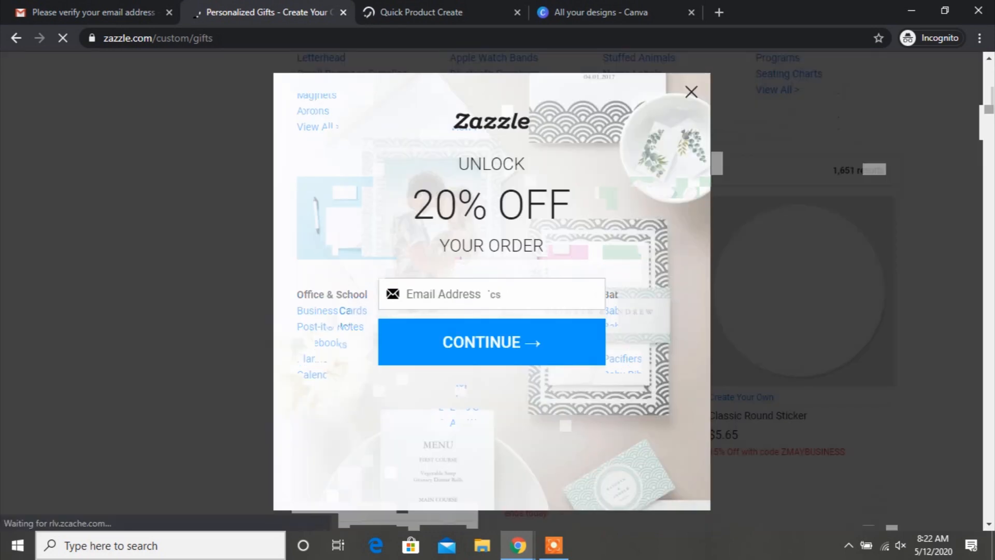
pyautogui.scroll(-1, 595, 290)
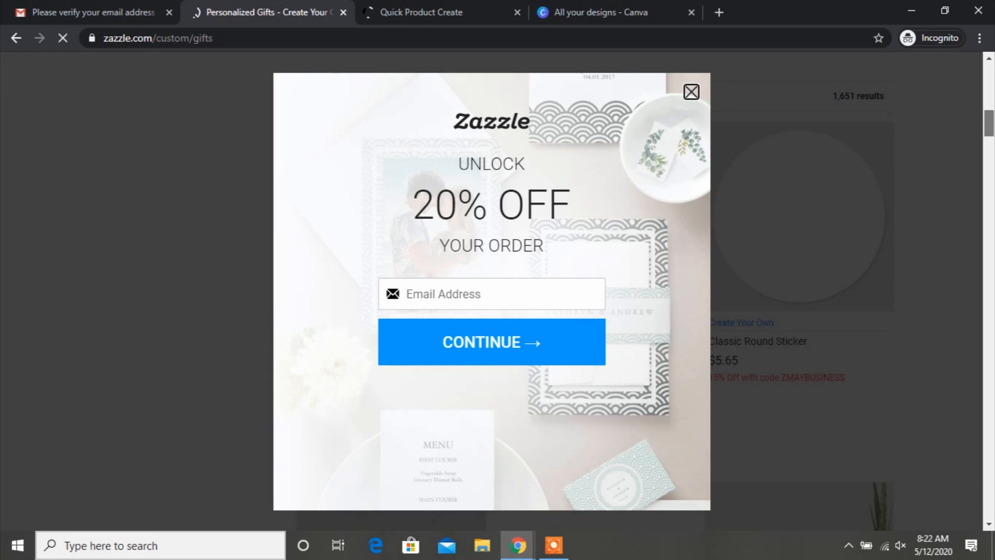
pyautogui.hotkey('ctrl', 'Tab')
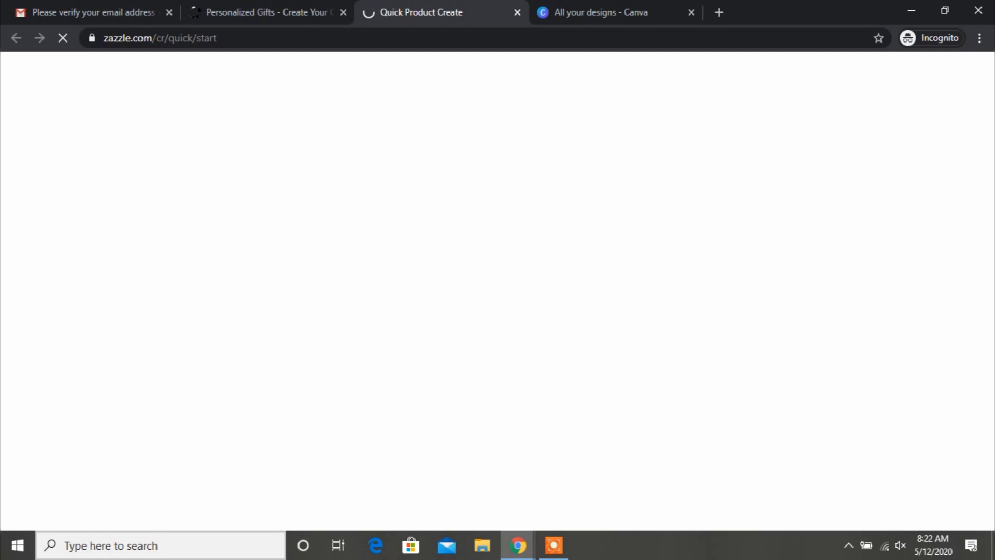
pyautogui.hotkey('ctrl', 'shift', 'Tab')
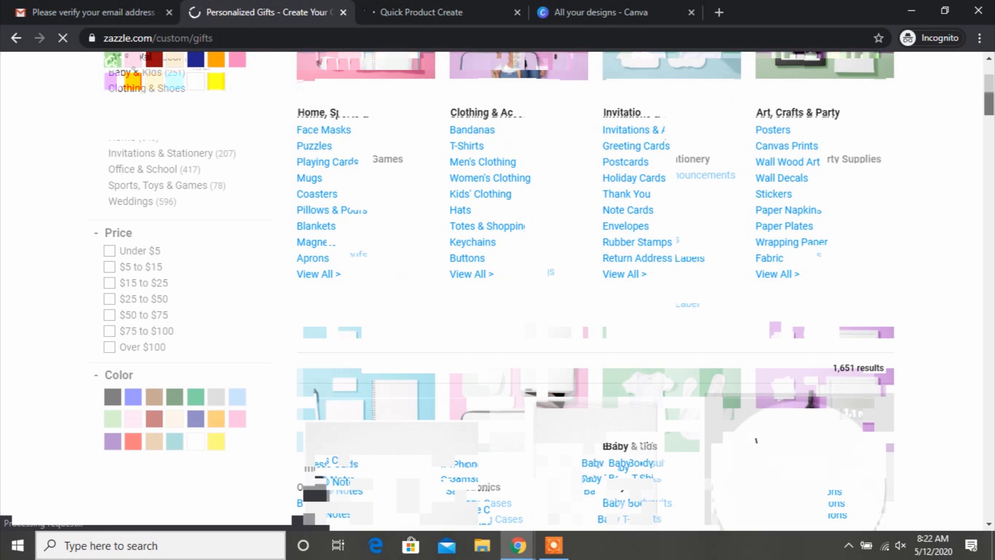
pyautogui.scroll(-6, 595, 291)
pyautogui.scroll(2, 595, 291)
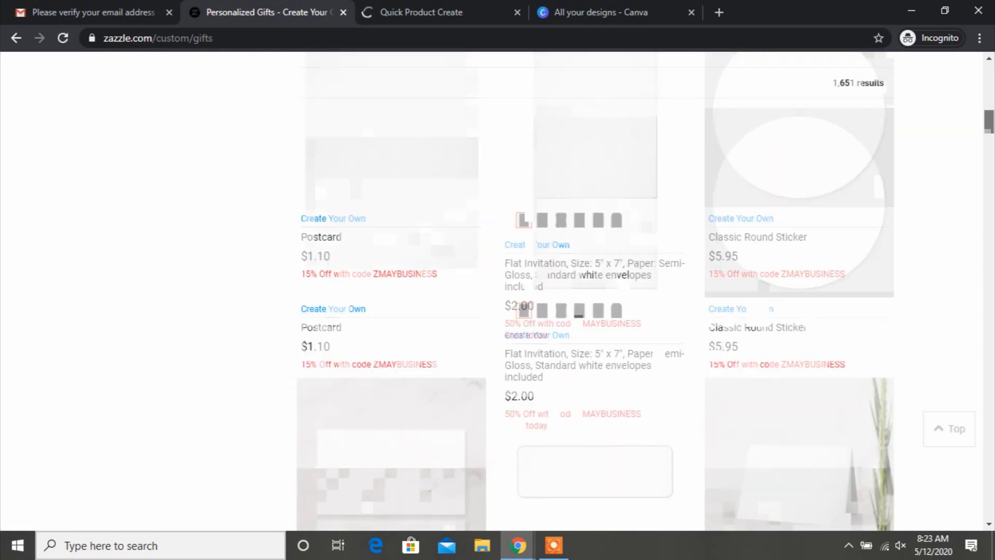
pyautogui.moveTo(988, 117); pyautogui.dragTo(989, 76)
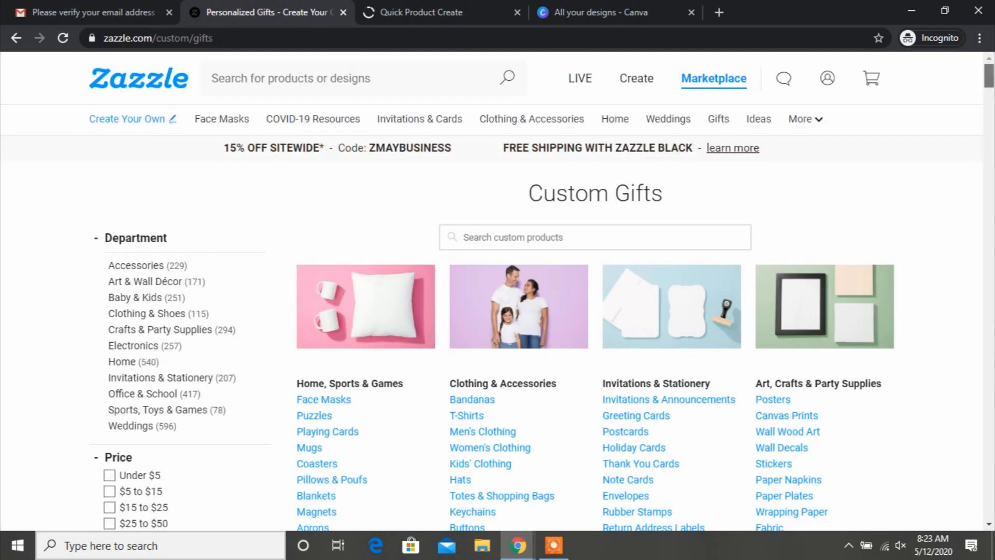
# Open the Mugs category under Home, Sports & Games
pyautogui.scroll(-1, 645, 168)
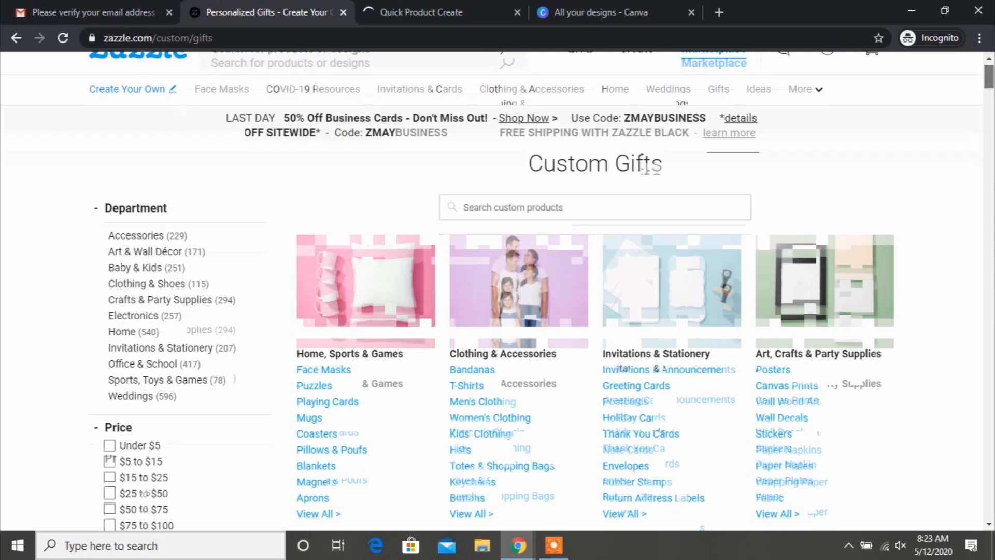
pyautogui.scroll(-3, 645, 169)
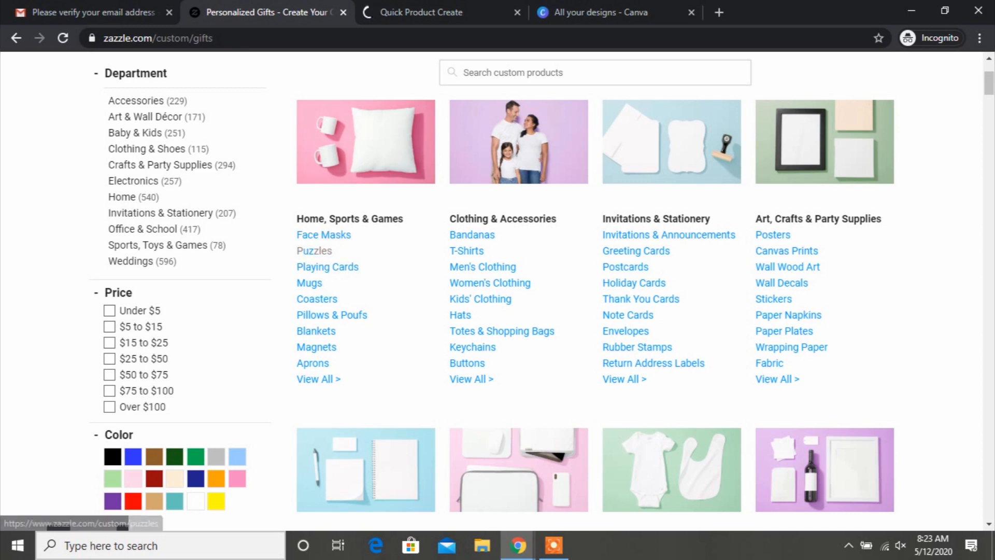
pyautogui.click(309, 283)
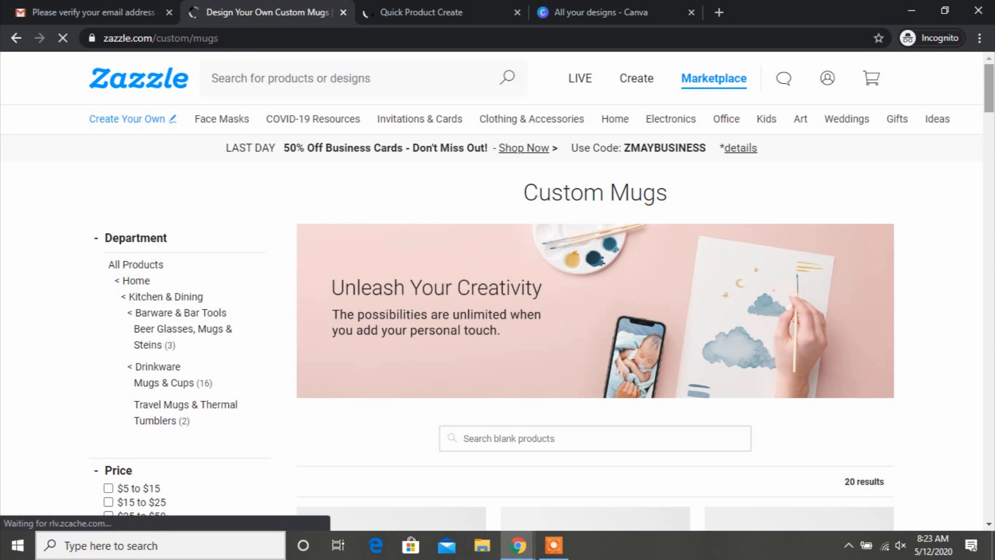
# Review the range of blank custom mugs, comparing their styles, sizes, colors and base prices
pyautogui.scroll(-3, 594, 280)
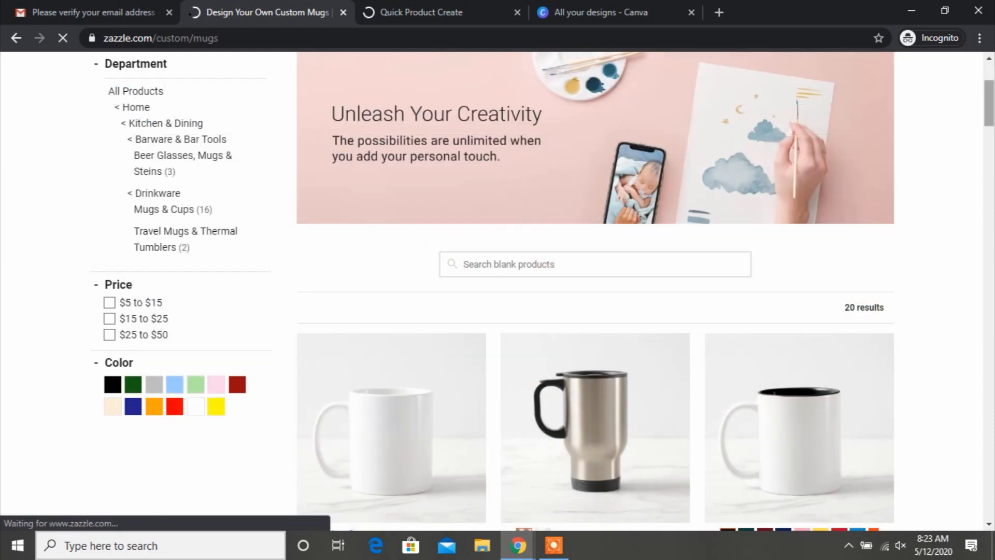
pyautogui.scroll(-3, 595, 290)
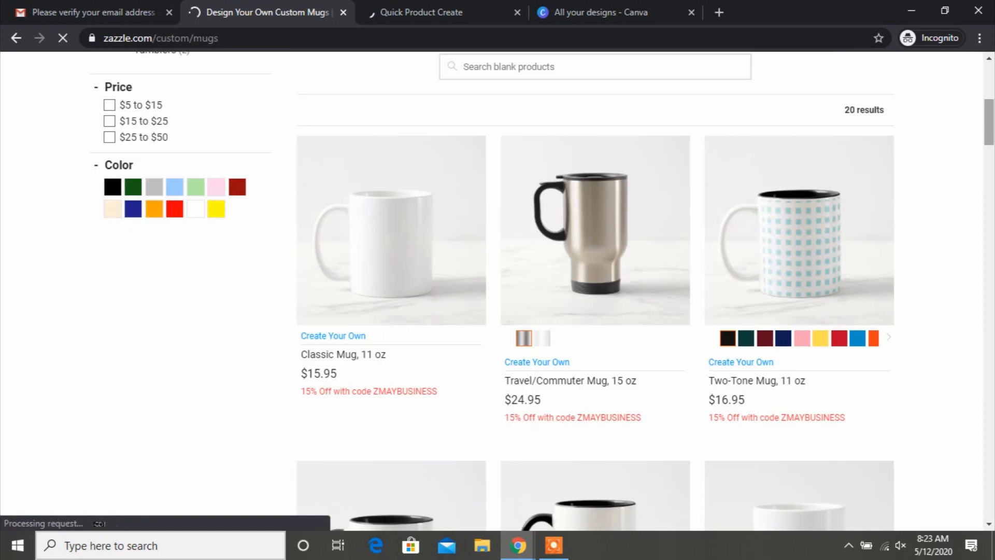
pyautogui.scroll(-5, 595, 290)
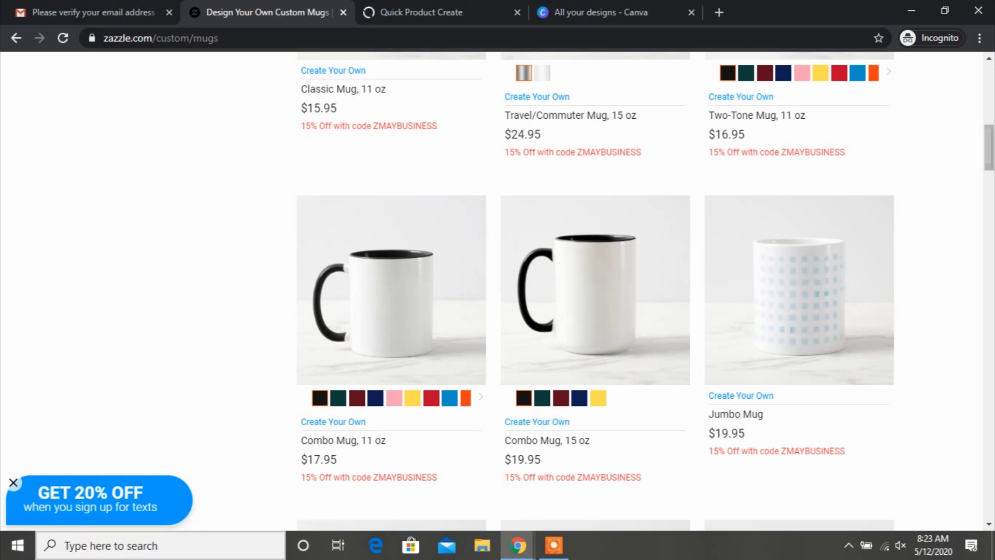
pyautogui.scroll(-6, 595, 290)
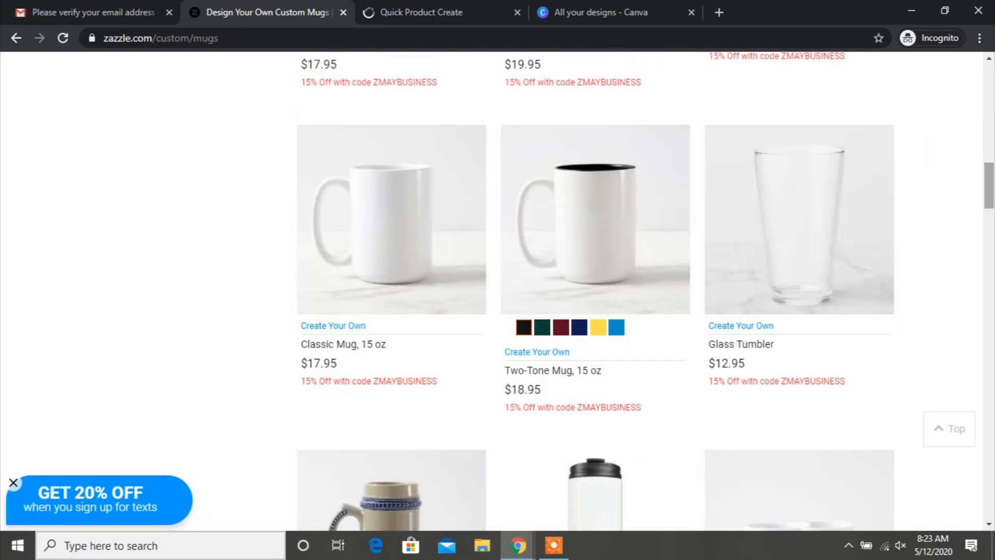
pyautogui.scroll(-1, 595, 290)
pyautogui.scroll(-1, 595, 290)
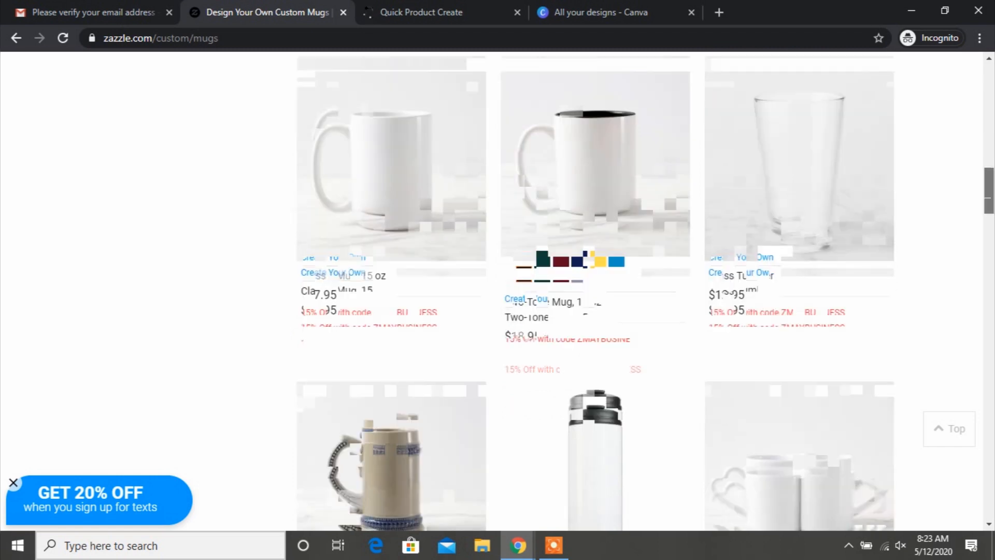
pyautogui.scroll(-5, 595, 290)
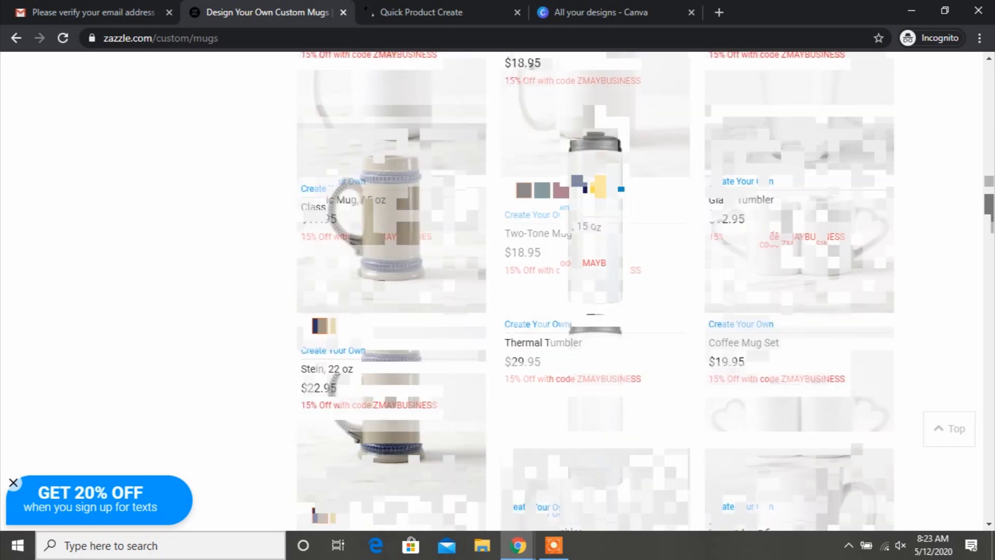
pyautogui.scroll(-5, 595, 290)
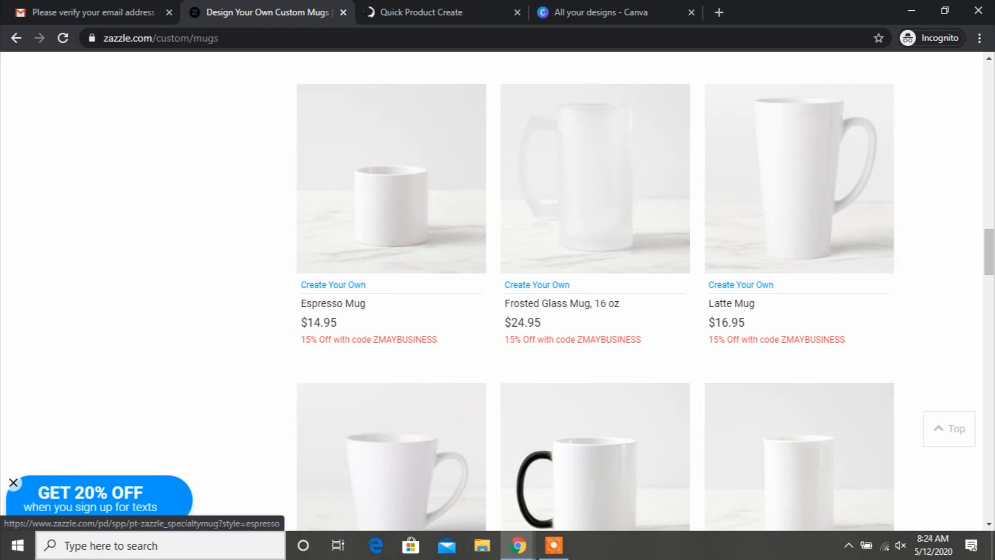
pyautogui.scroll(-5, 391, 207)
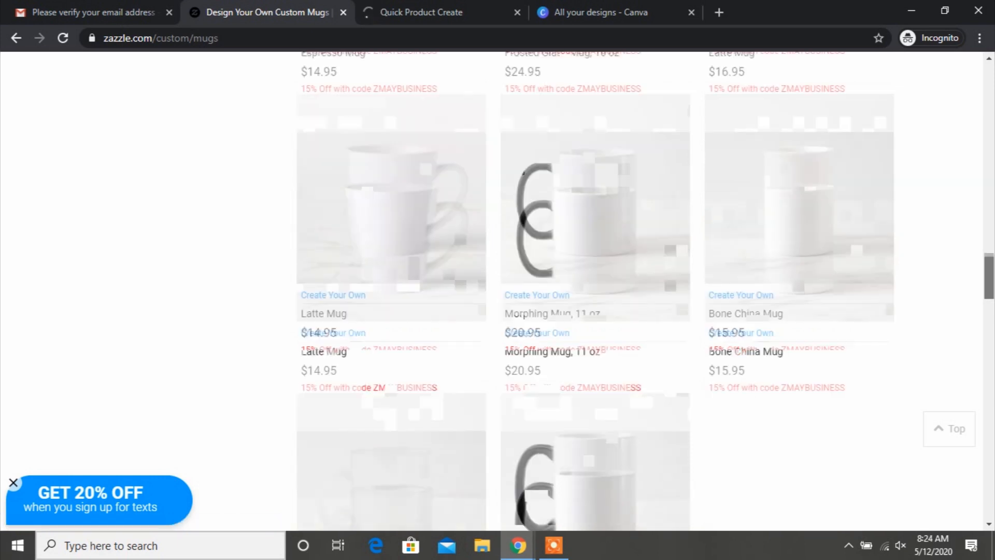
pyautogui.scroll(-2, 596, 290)
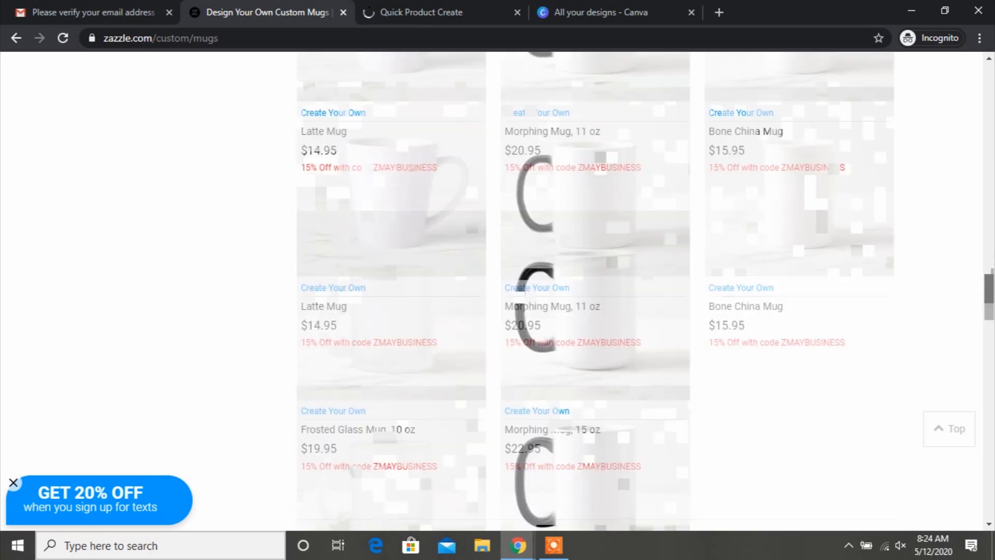
pyautogui.scroll(-2, 596, 290)
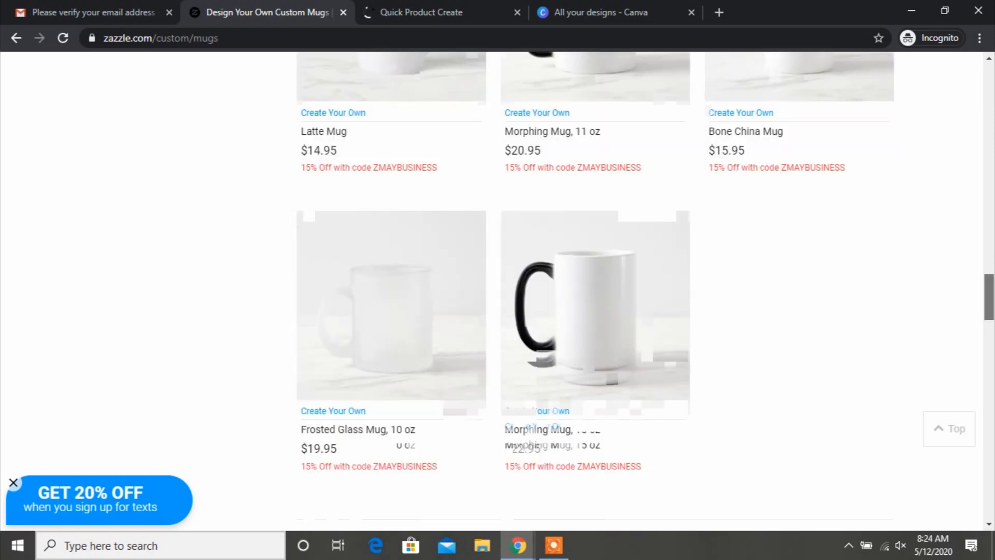
pyautogui.scroll(3, 596, 290)
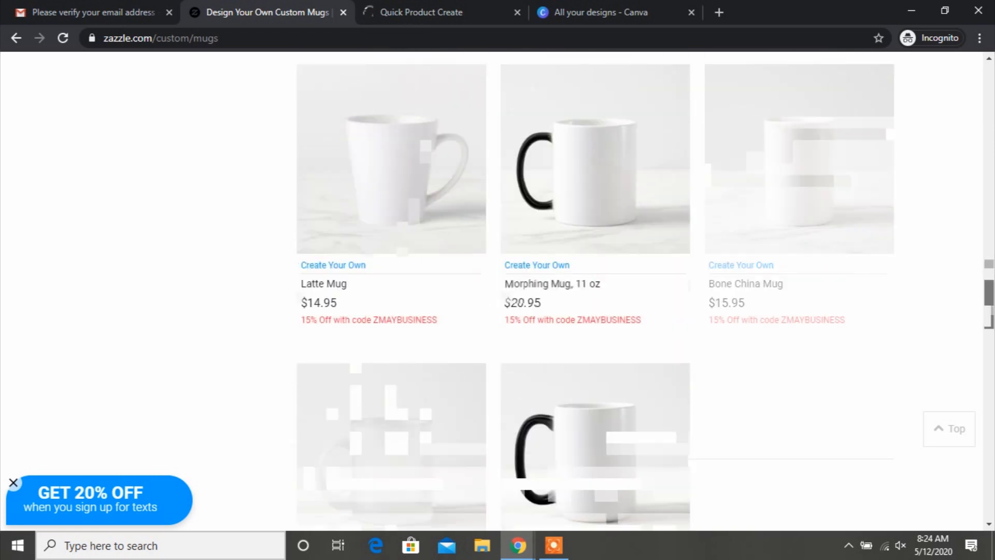
pyautogui.scroll(-3, 596, 290)
pyautogui.scroll(2, 596, 290)
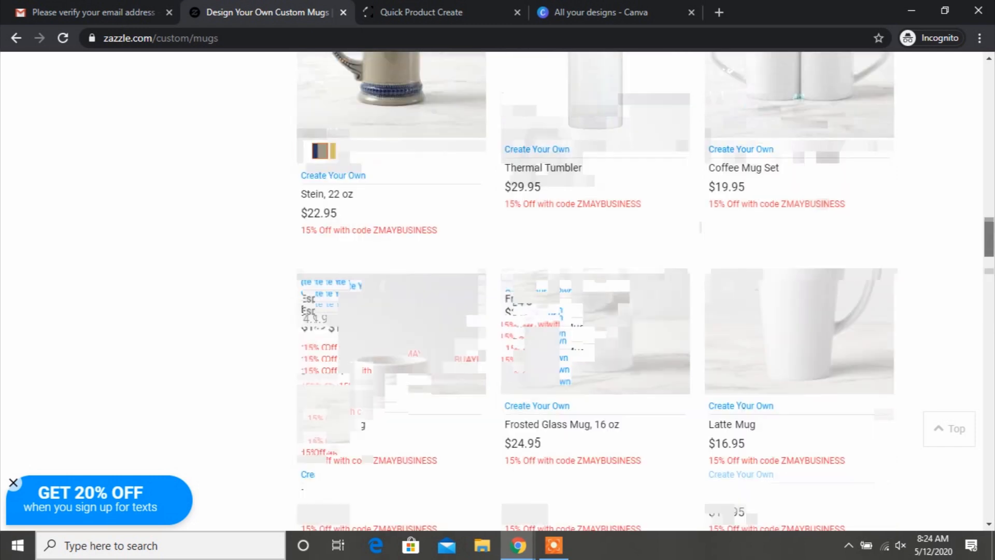
pyautogui.scroll(5, 596, 290)
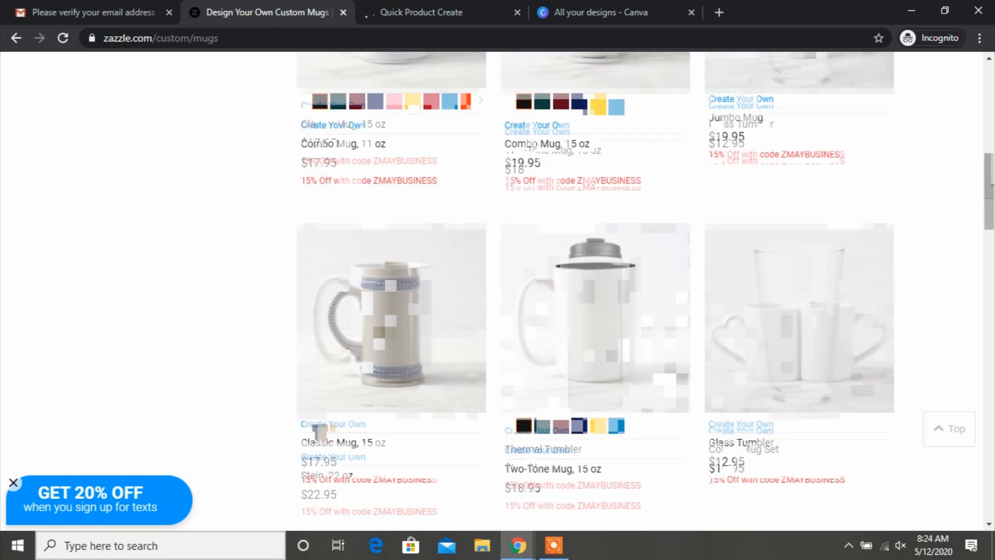
pyautogui.scroll(3, 596, 290)
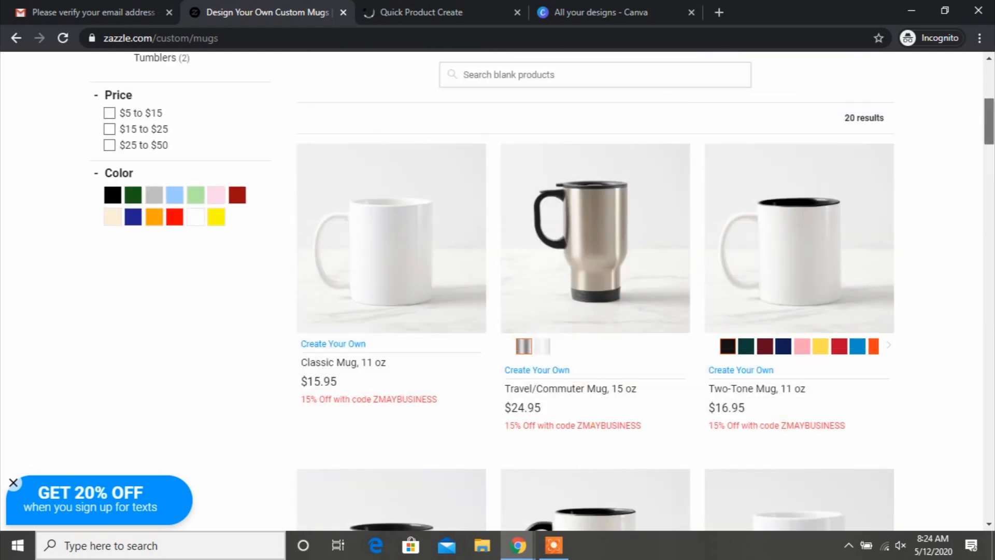
pyautogui.scroll(1, 596, 290)
pyautogui.scroll(2, 596, 290)
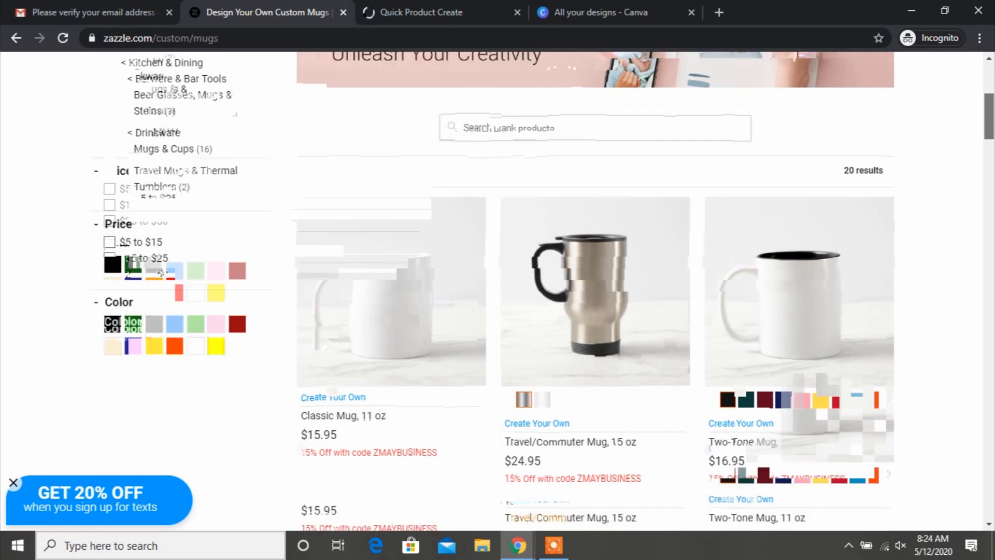
pyautogui.scroll(-2, 596, 290)
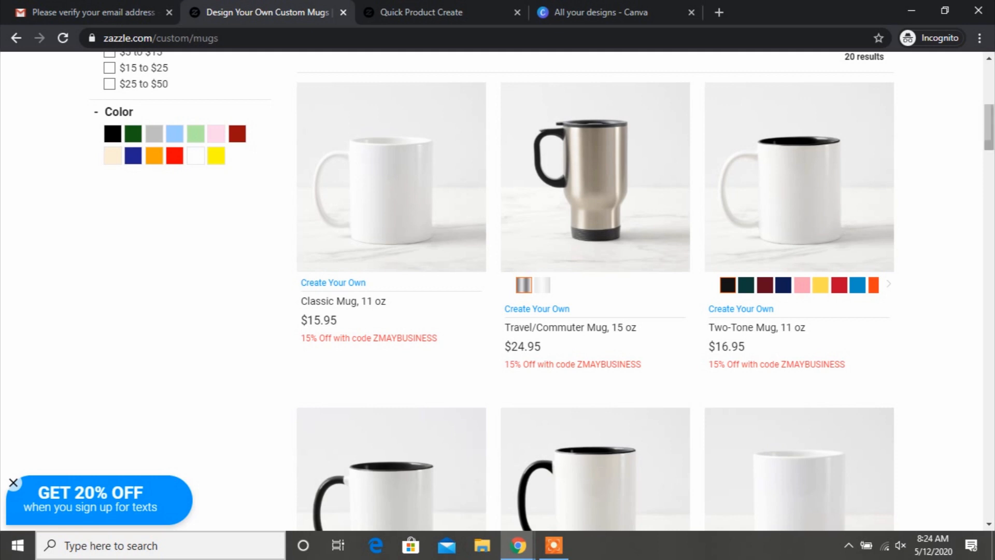
# Open the Espresso Mug from the custom mugs list and bring its design options into view
pyautogui.scroll(-5, 595, 290)
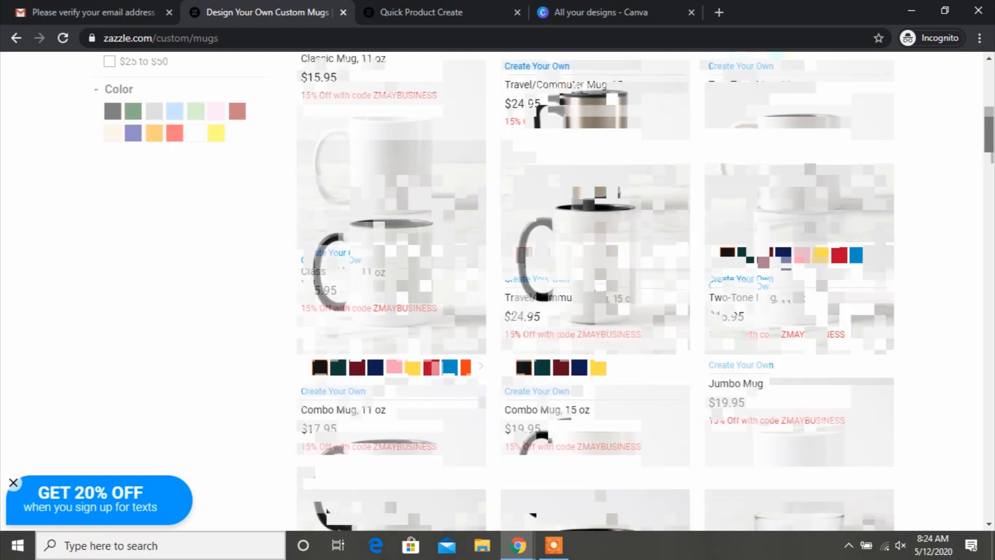
pyautogui.scroll(-5, 595, 290)
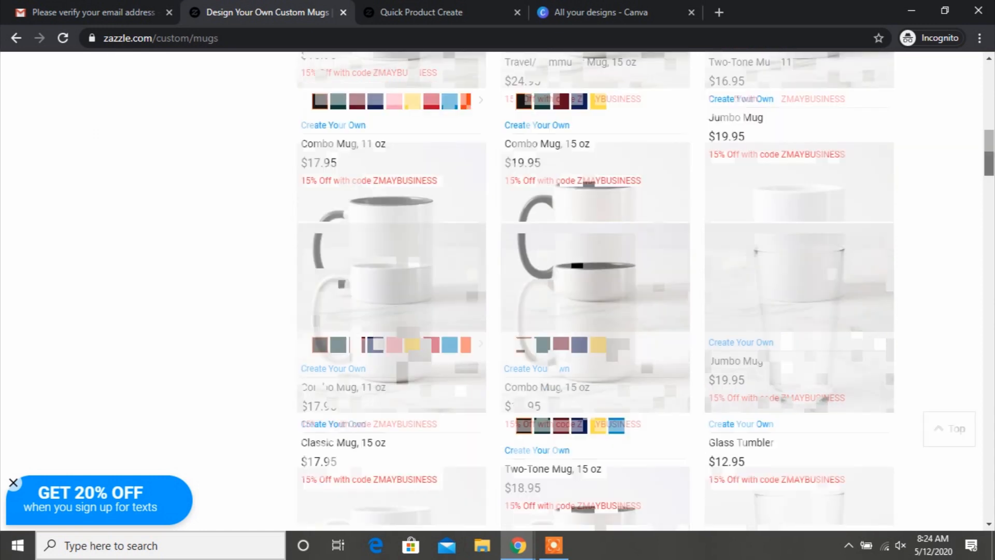
pyautogui.scroll(-8, 595, 290)
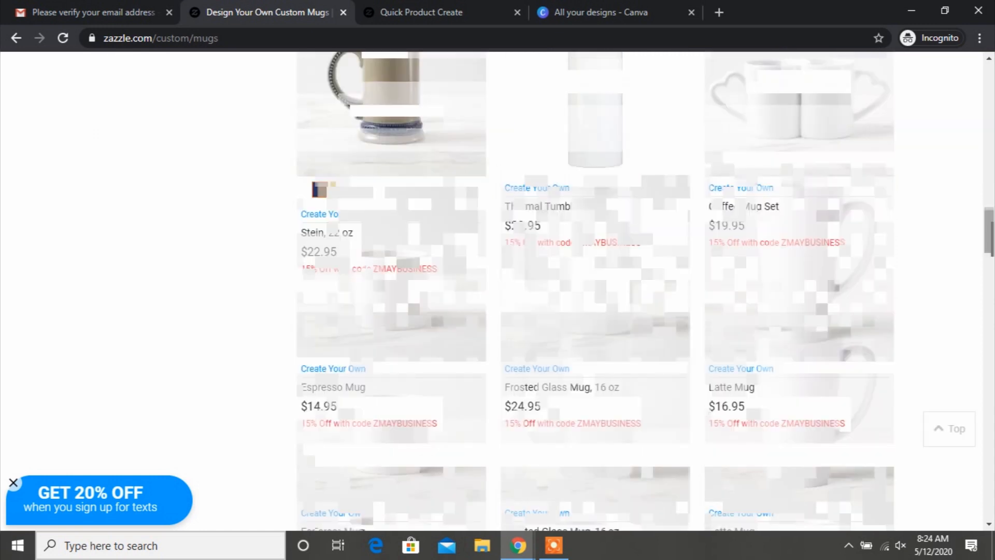
pyautogui.scroll(-4, 595, 290)
pyautogui.moveTo(989, 259); pyautogui.dragTo(989, 254)
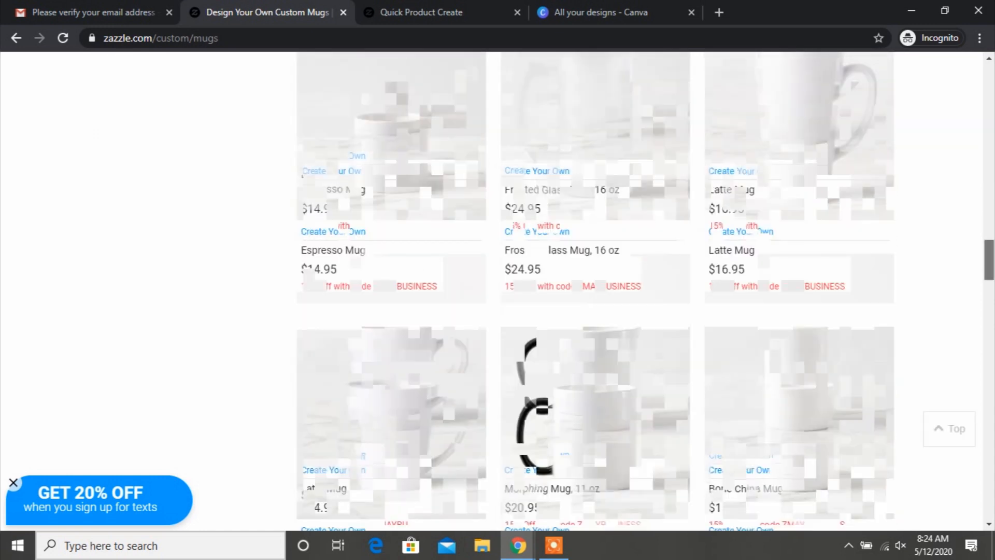
pyautogui.click(391, 155)
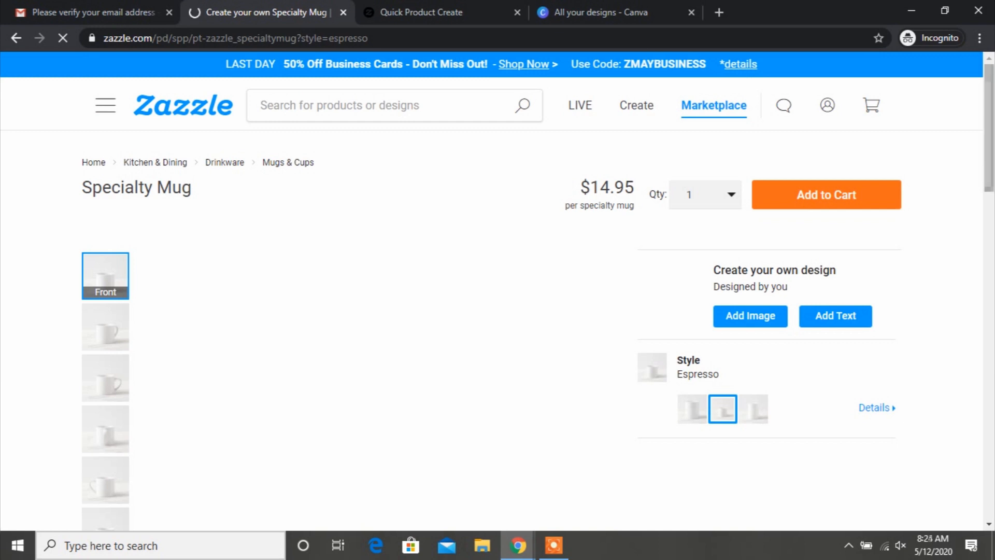
pyautogui.scroll(-2, 555, 520)
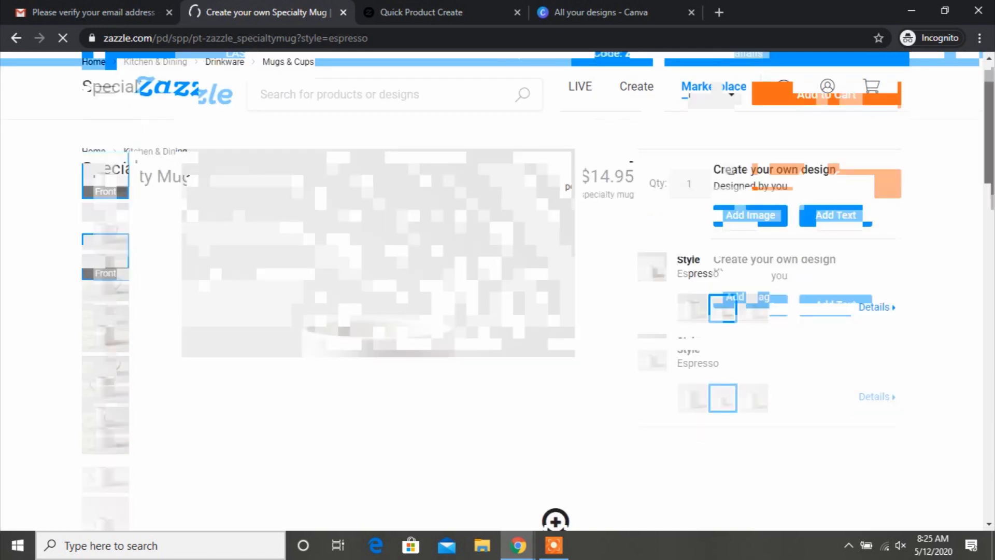
pyautogui.scroll(-2, 555, 508)
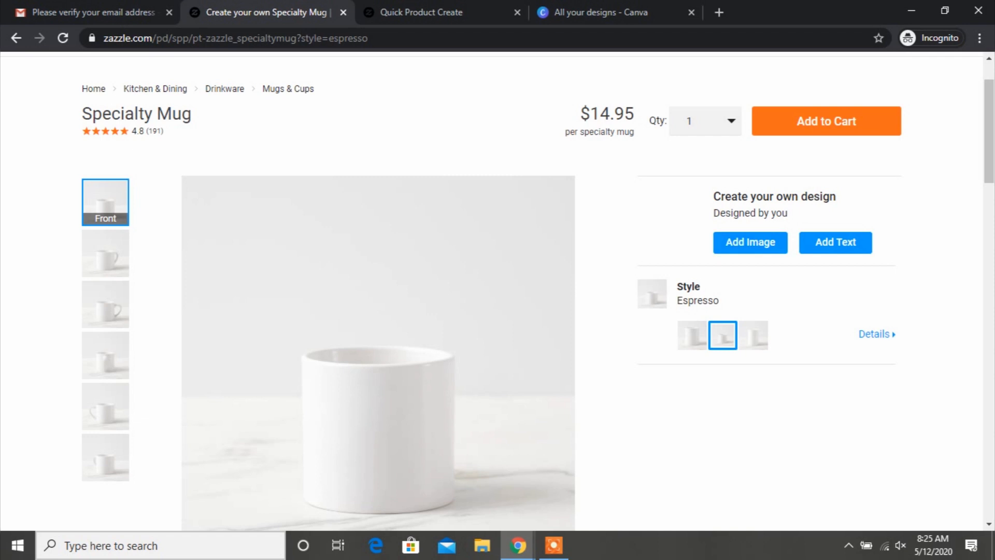
# Read through the Espresso mug's product description, dimensions and material details
pyautogui.scroll(-2, 495, 290)
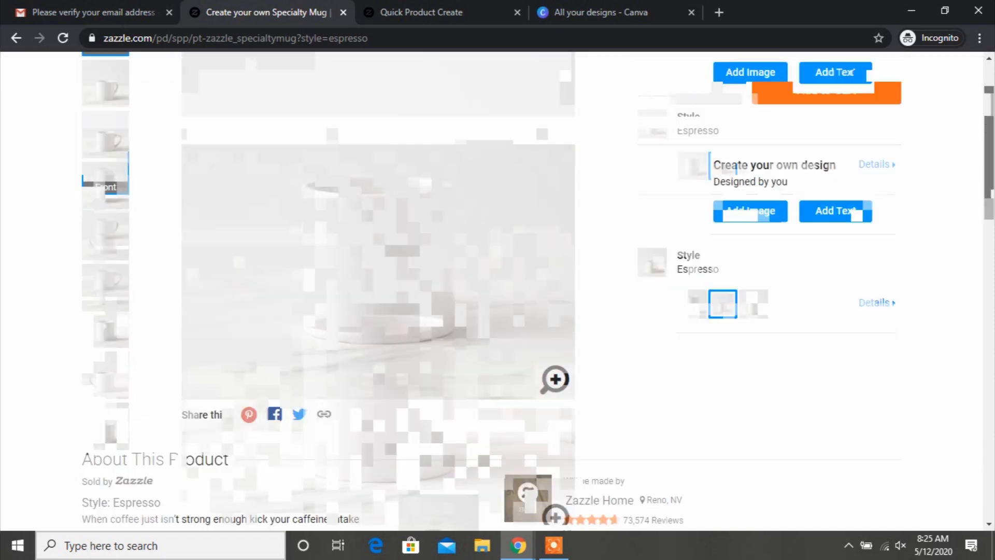
pyautogui.scroll(-4, 495, 291)
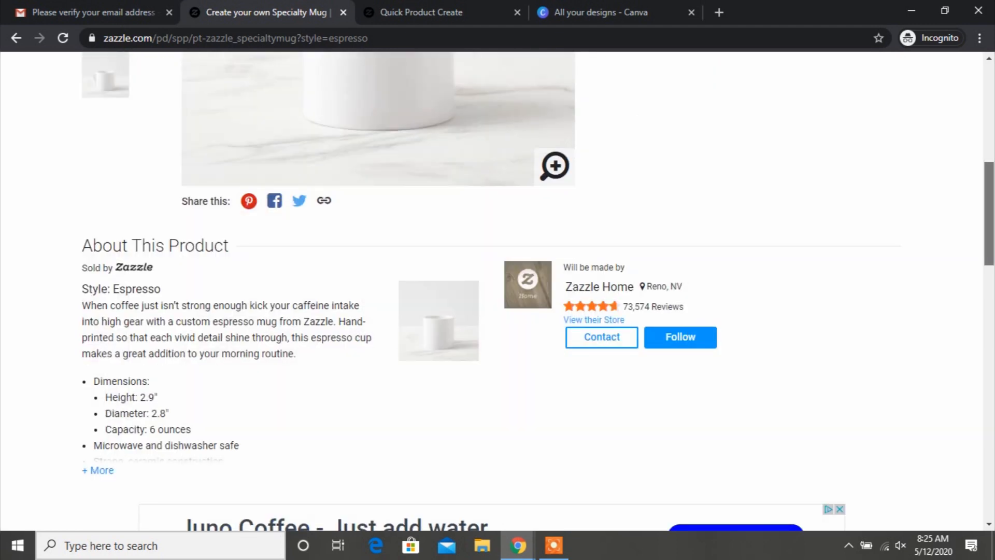
pyautogui.scroll(-3, 495, 290)
pyautogui.scroll(6, 495, 290)
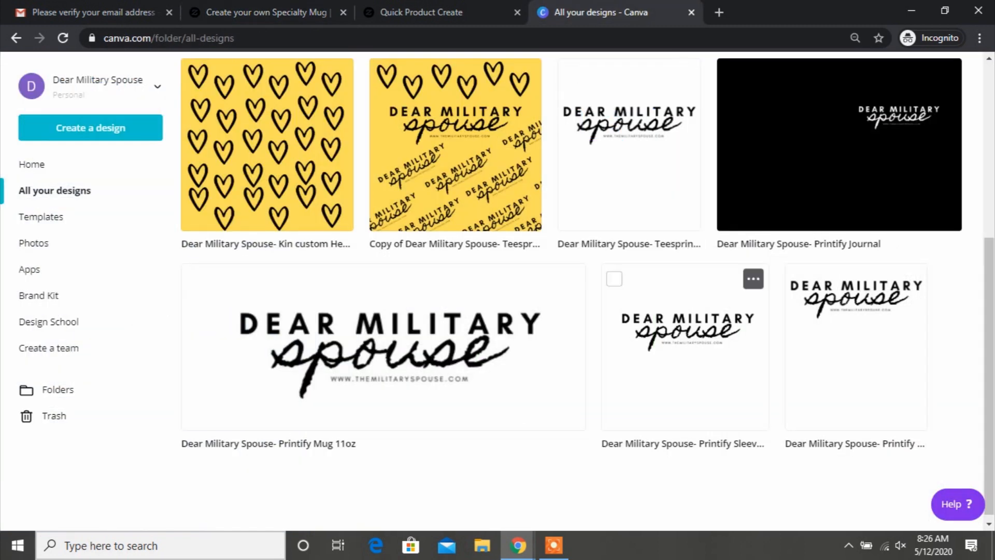
# Open the Dear Military Spouse- Teespring T-Shirt design from all designs in Canva
pyautogui.click(685, 337)
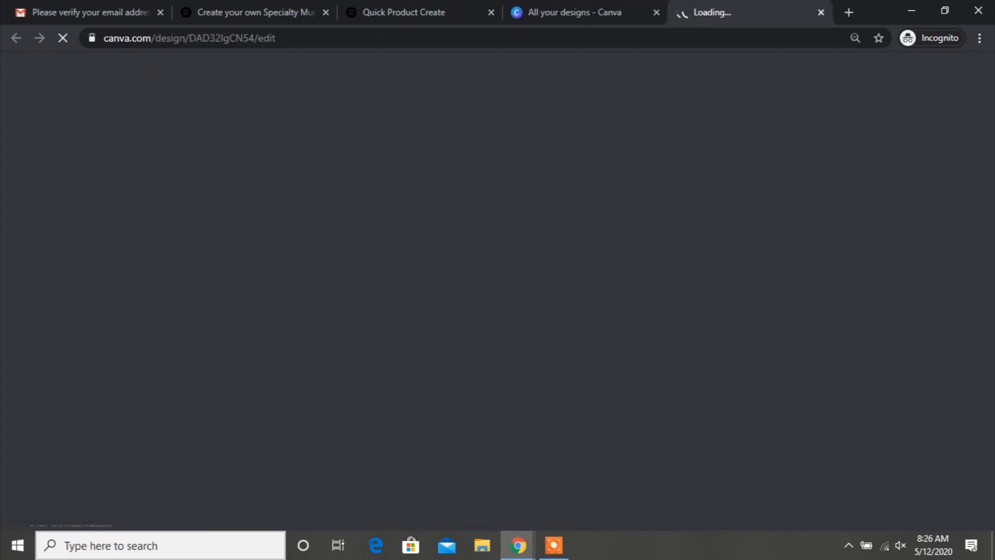
pyautogui.click(821, 12)
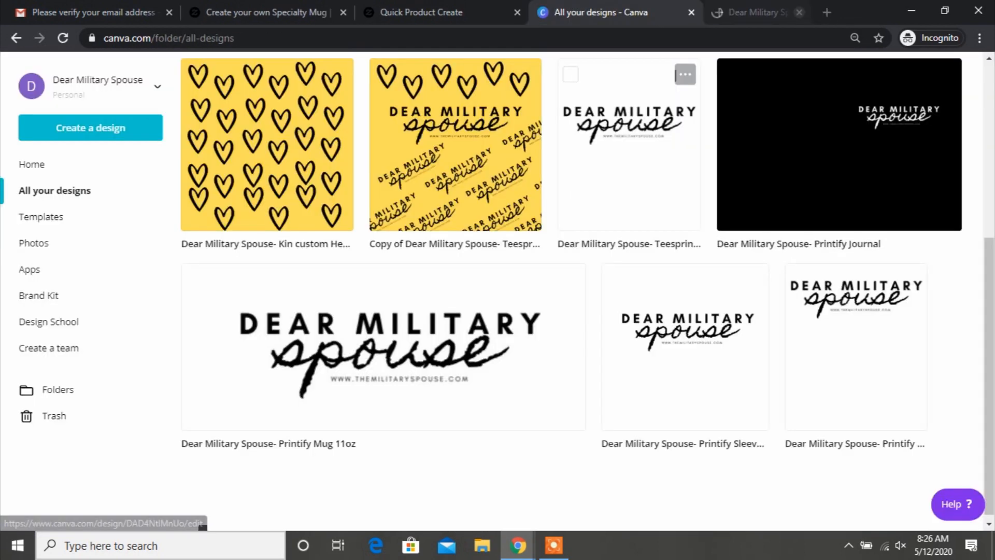
pyautogui.click(276, 358)
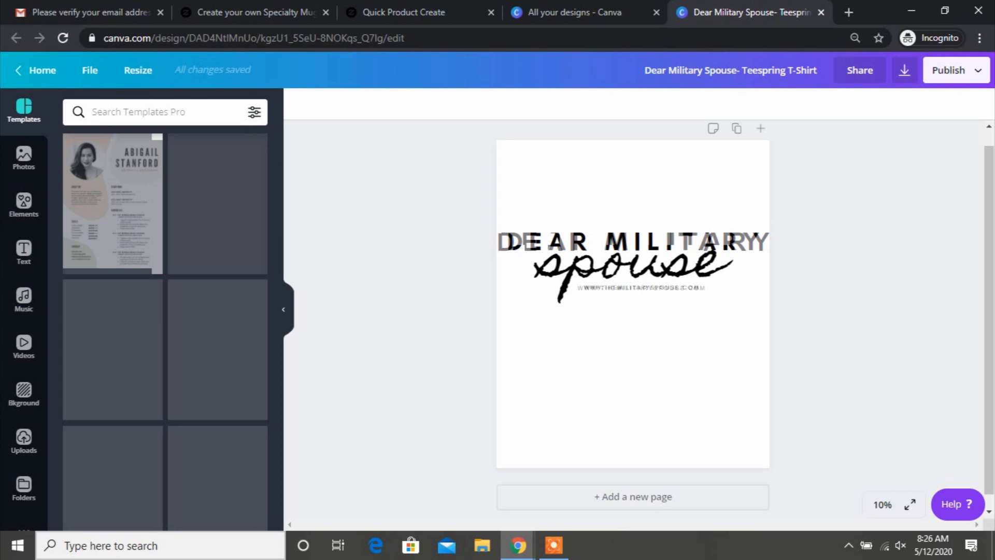
# Download the T-shirt design as a PNG with a transparent background
pyautogui.click(905, 70)
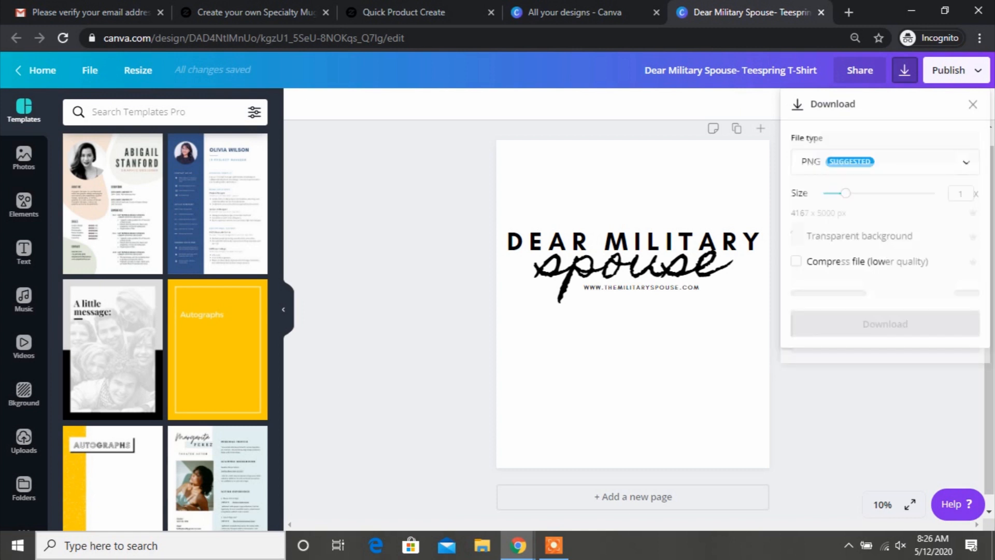
pyautogui.click(796, 236)
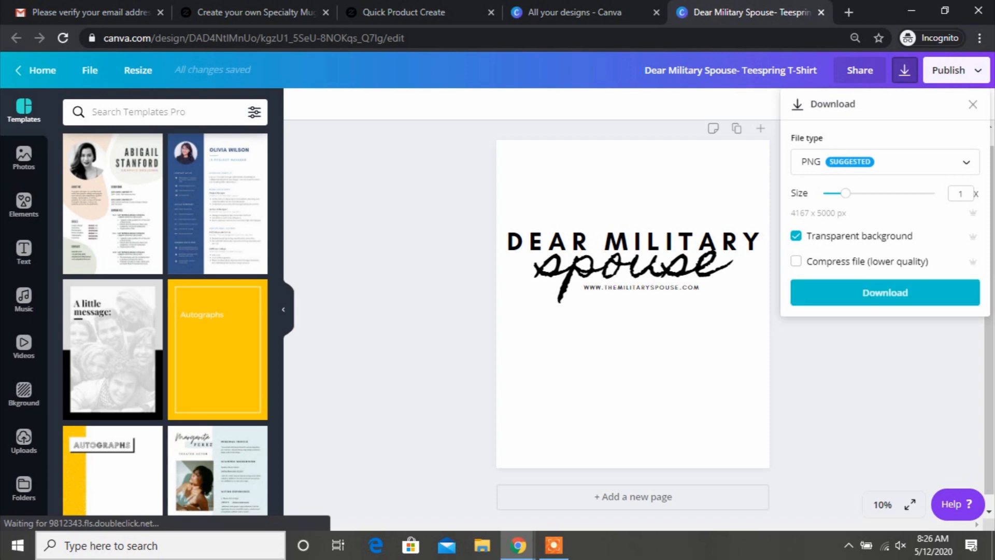
pyautogui.click(885, 293)
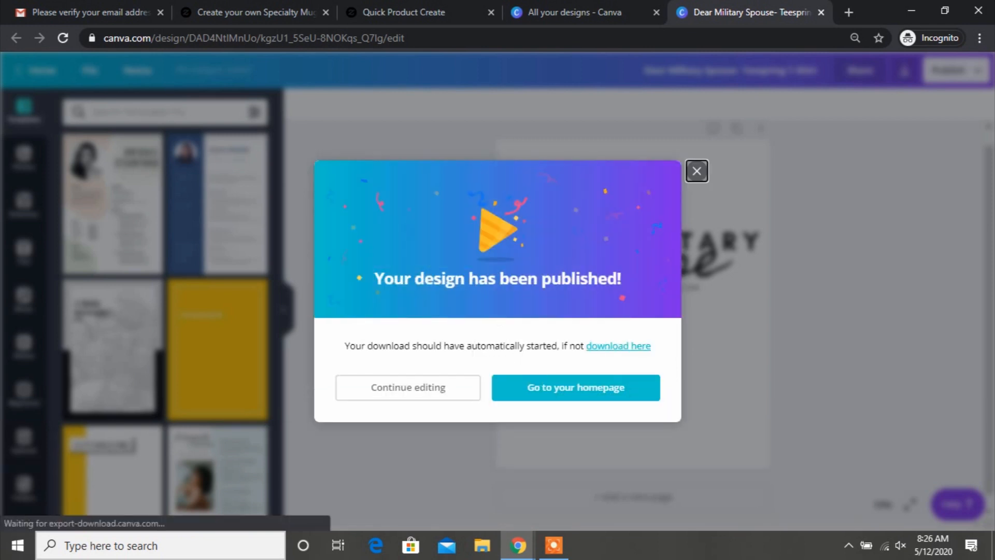
pyautogui.press('Escape')
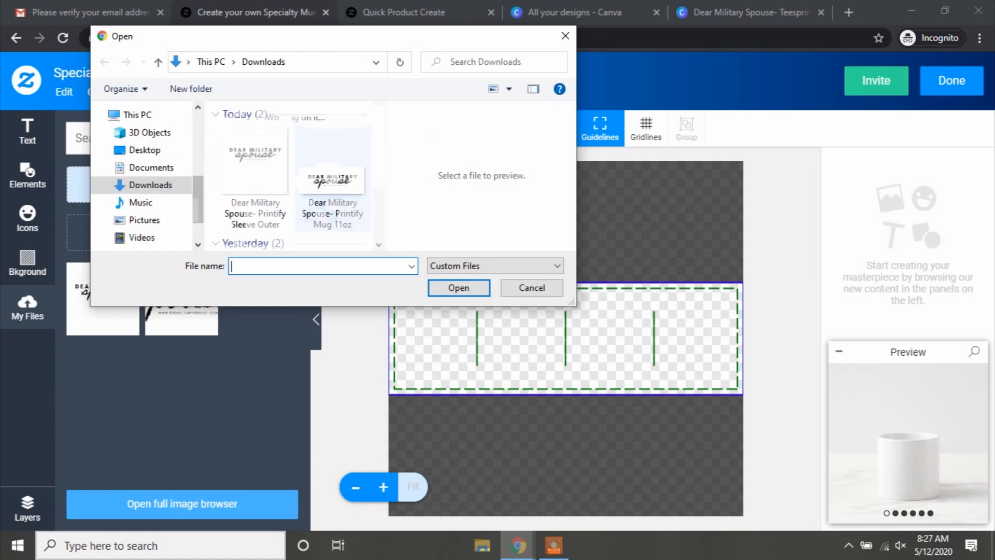
# In Zazzle, add the Dear Military Spouse- Printify Sleeve Outer image from Downloads to the mug and shift it off center
pyautogui.click(255, 179)
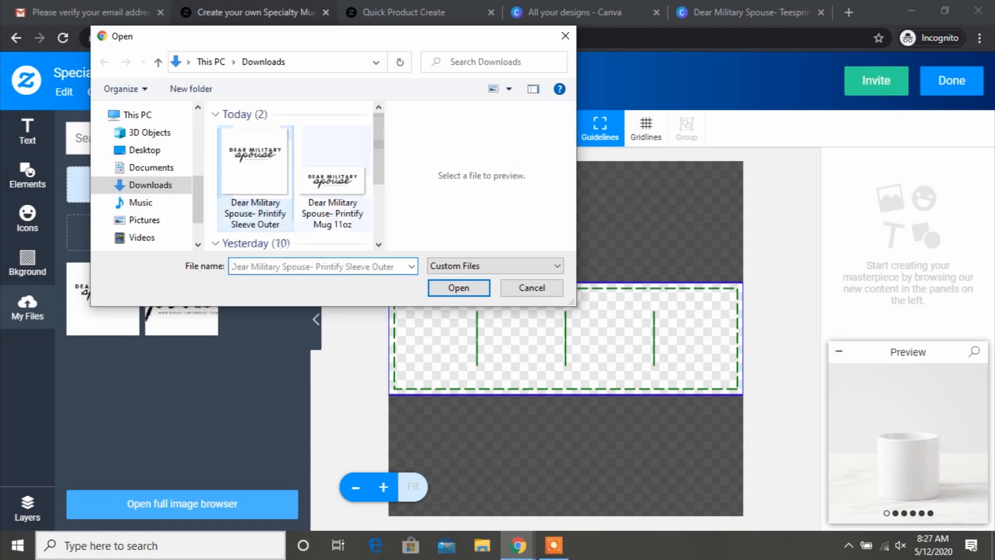
pyautogui.press('Return')
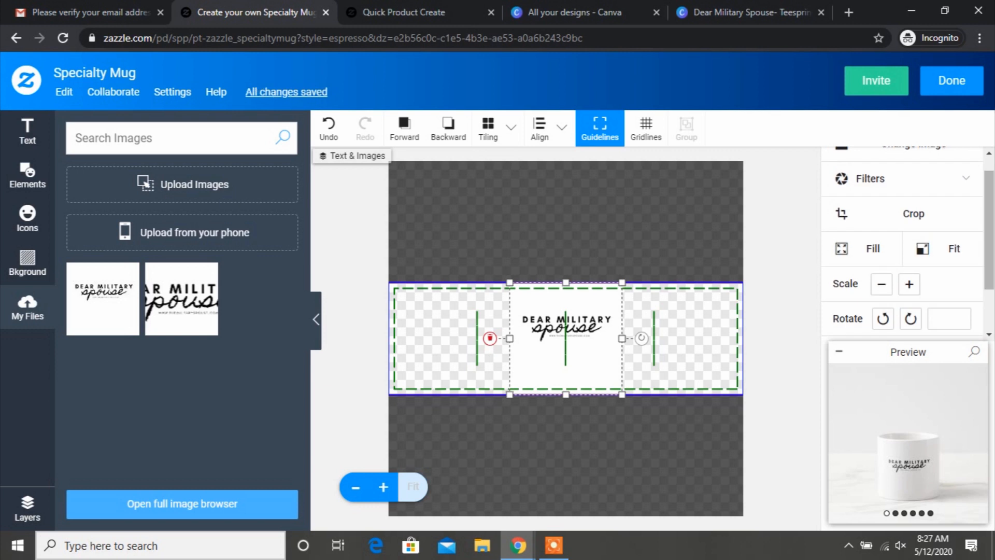
pyautogui.moveTo(565, 339); pyautogui.dragTo(660, 341)
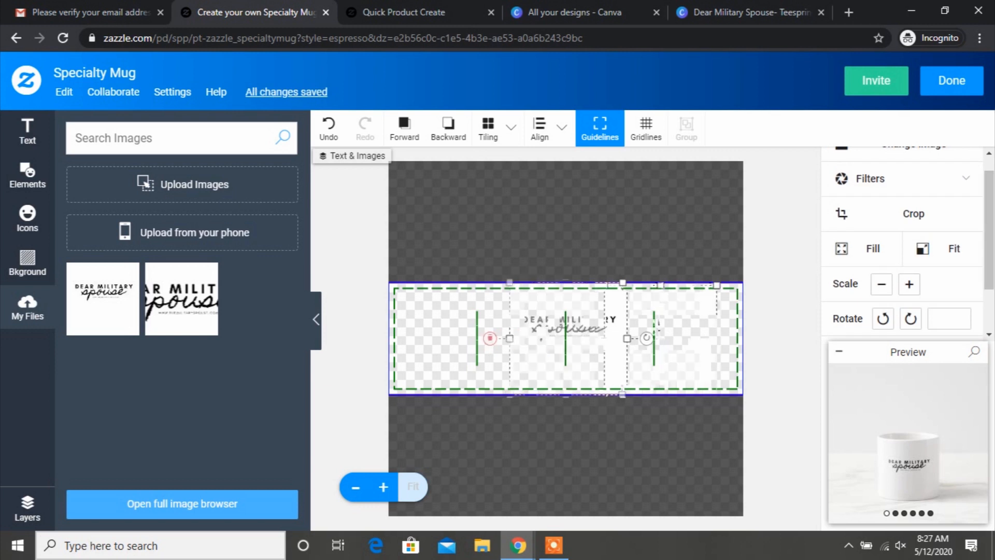
pyautogui.moveTo(568, 339)
pyautogui.mouseDown()
pyautogui.moveTo(679, 343)
pyautogui.moveTo(566, 343)
pyautogui.mouseUp()
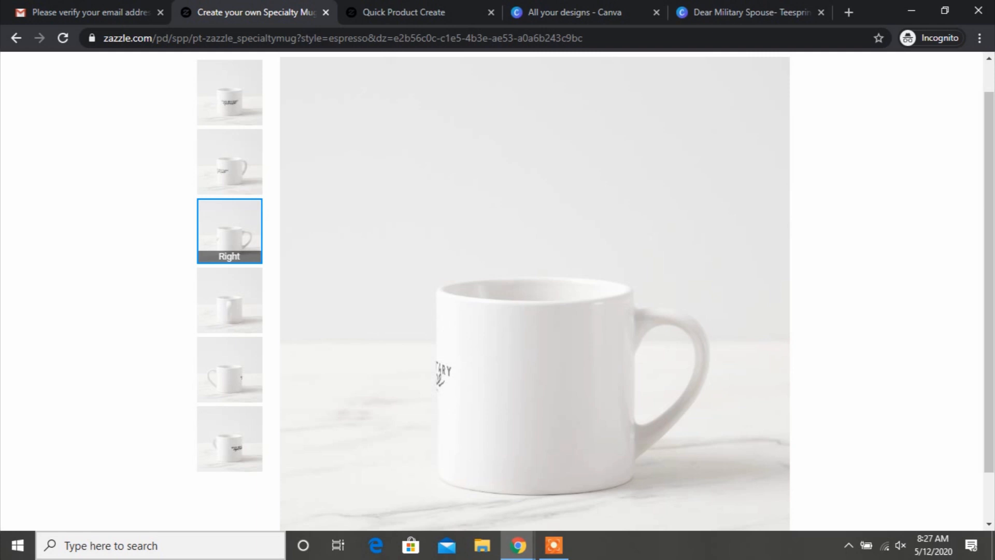
# Reposition the logo image onto the mug's right side face, checking its placement in the preview
pyautogui.moveTo(989, 269); pyautogui.dragTo(989, 242)
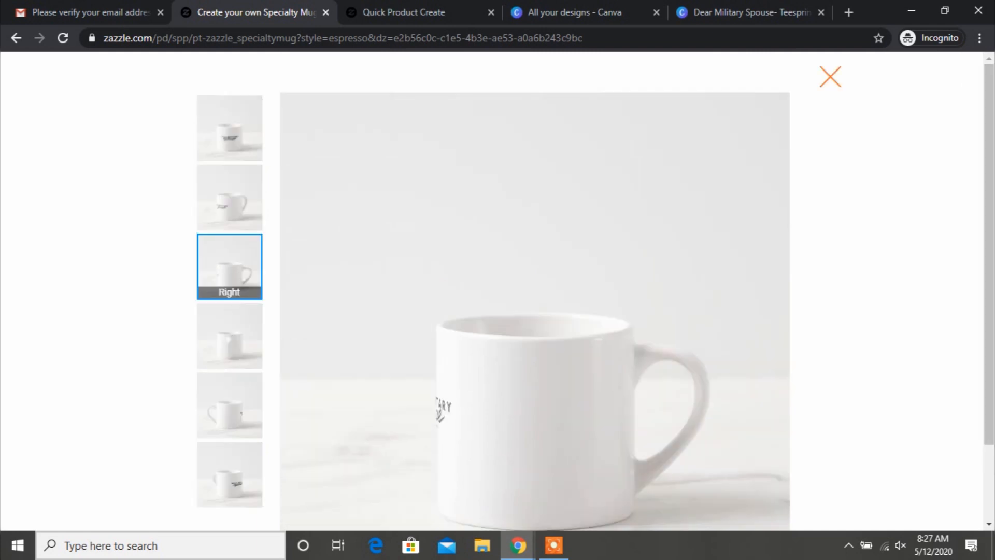
pyautogui.click(829, 76)
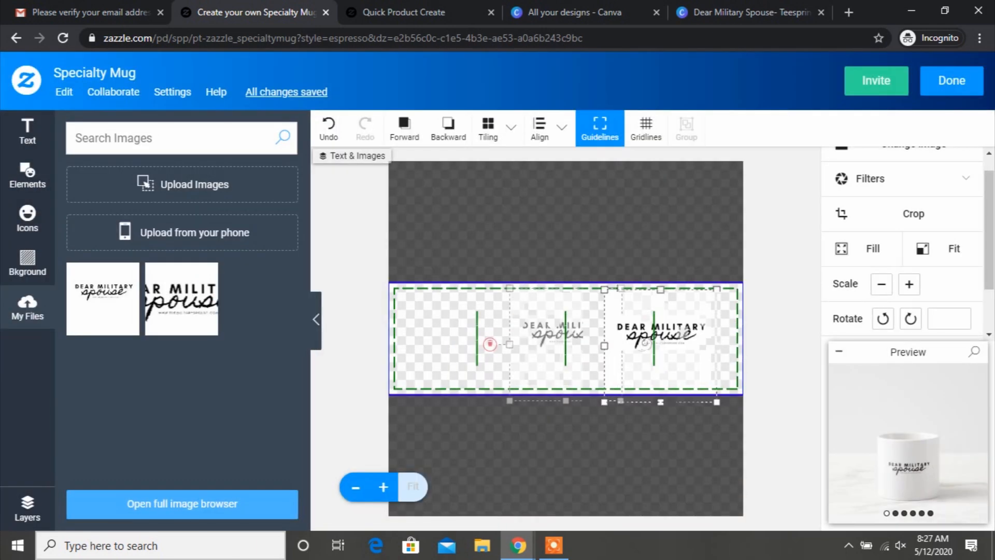
pyautogui.press('Left')
pyautogui.press('Left')
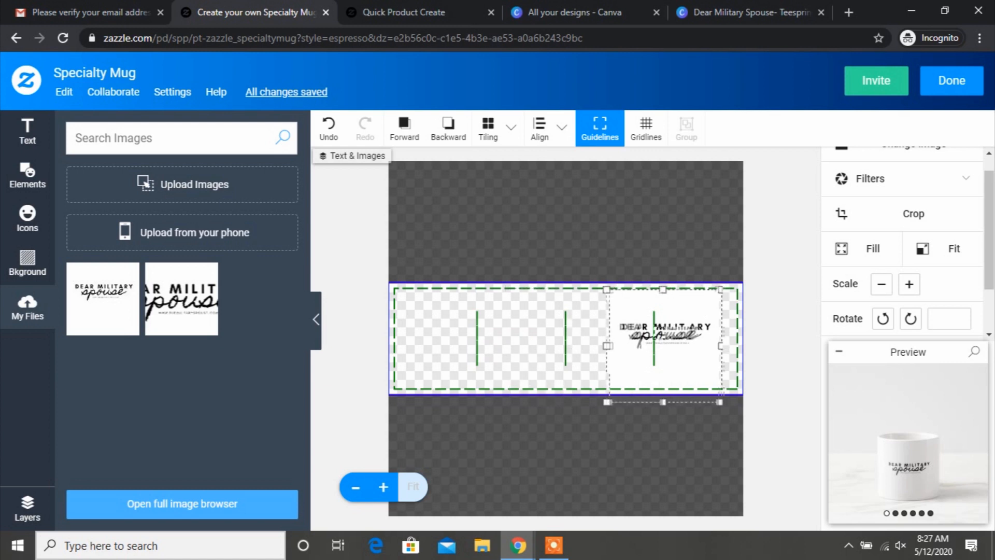
pyautogui.press('Left')
pyautogui.press('Left')
pyautogui.press('Left')
pyautogui.press('Left')
pyautogui.press('Left')
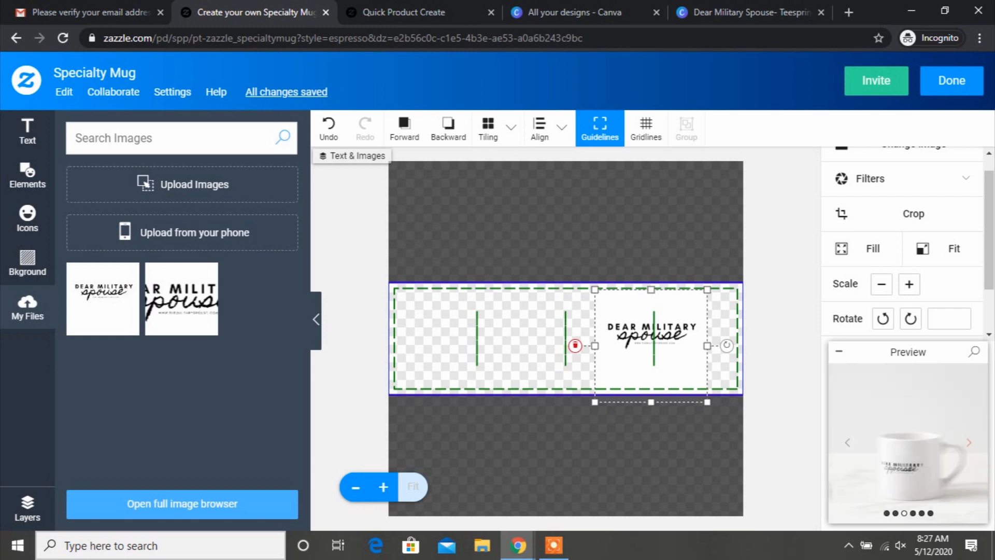
pyautogui.moveTo(651, 342); pyautogui.dragTo(681, 339)
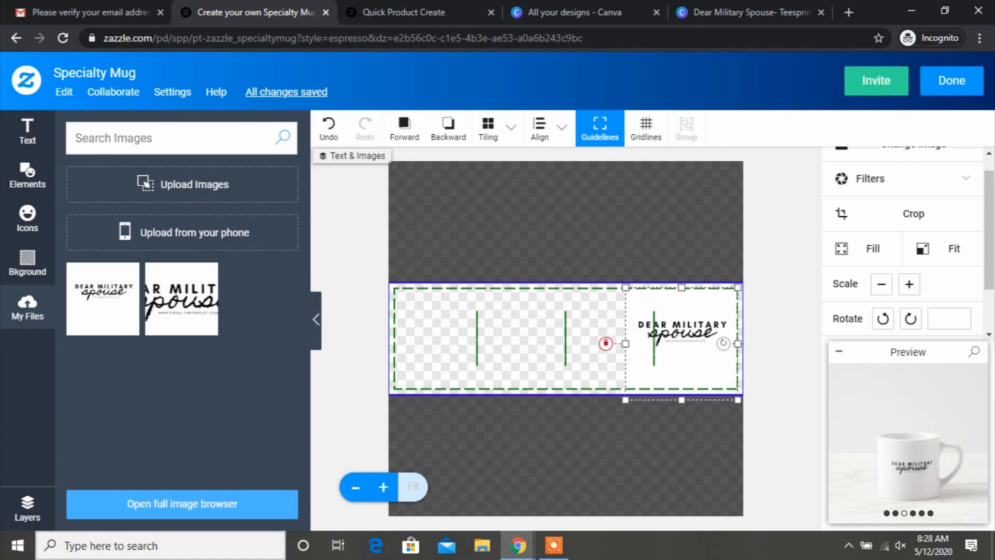
# Nudge the logo slightly left to center it on the mug's right side face and check the enlarged preview
pyautogui.click(974, 352)
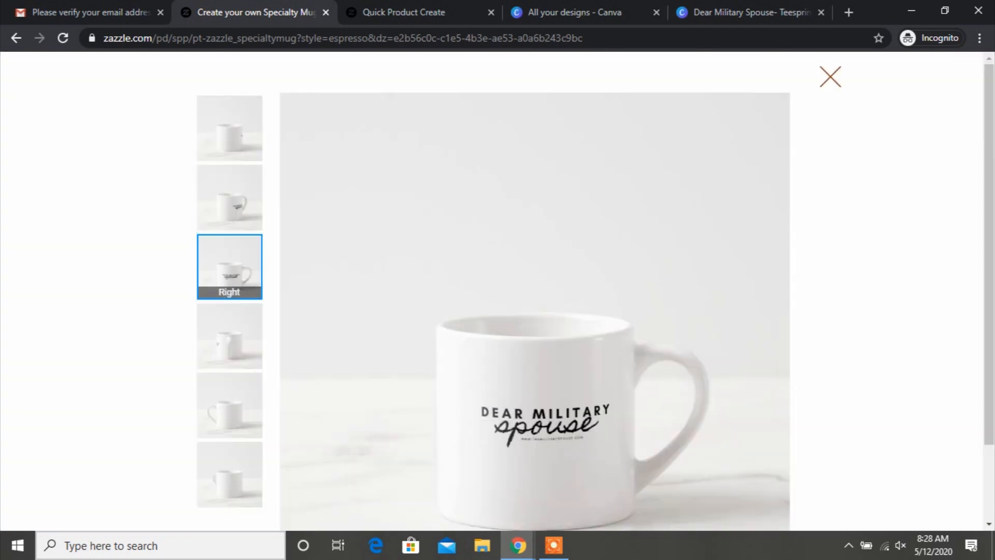
pyautogui.click(830, 76)
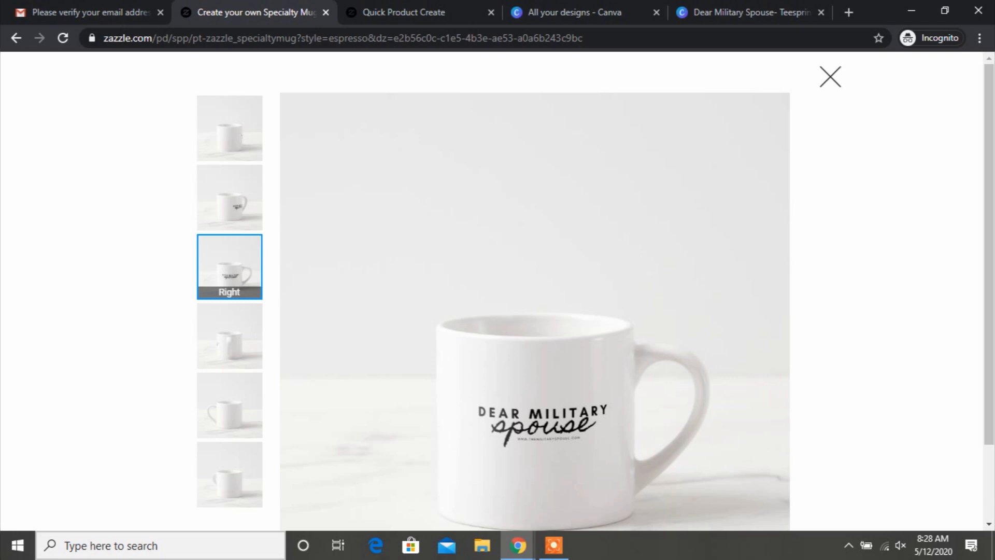
pyautogui.press('Escape')
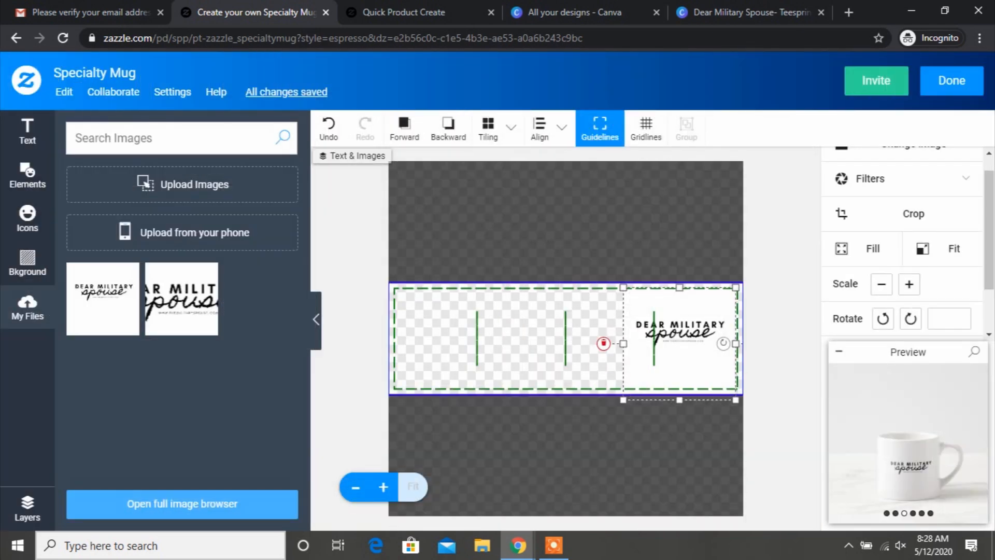
pyautogui.press('Left')
pyautogui.press('Left')
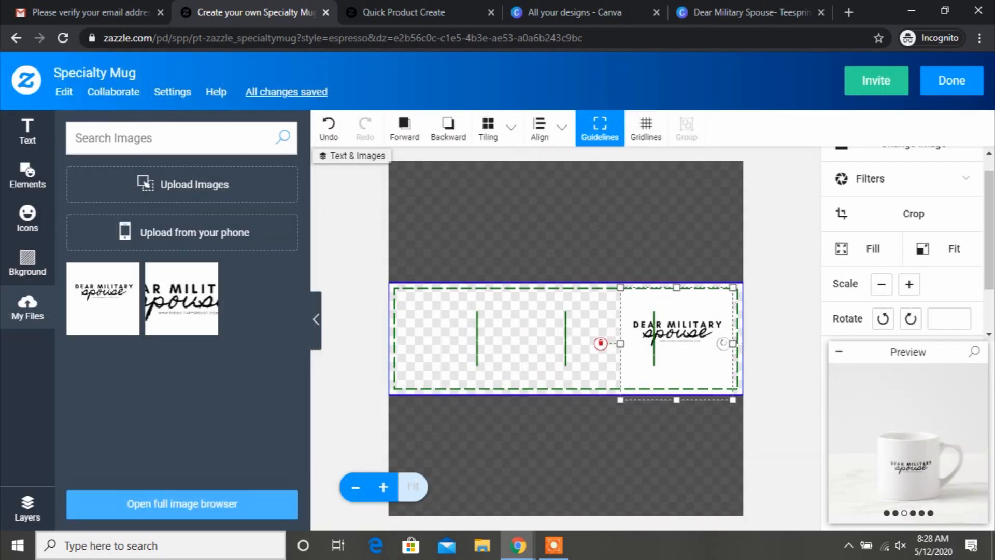
pyautogui.click(974, 352)
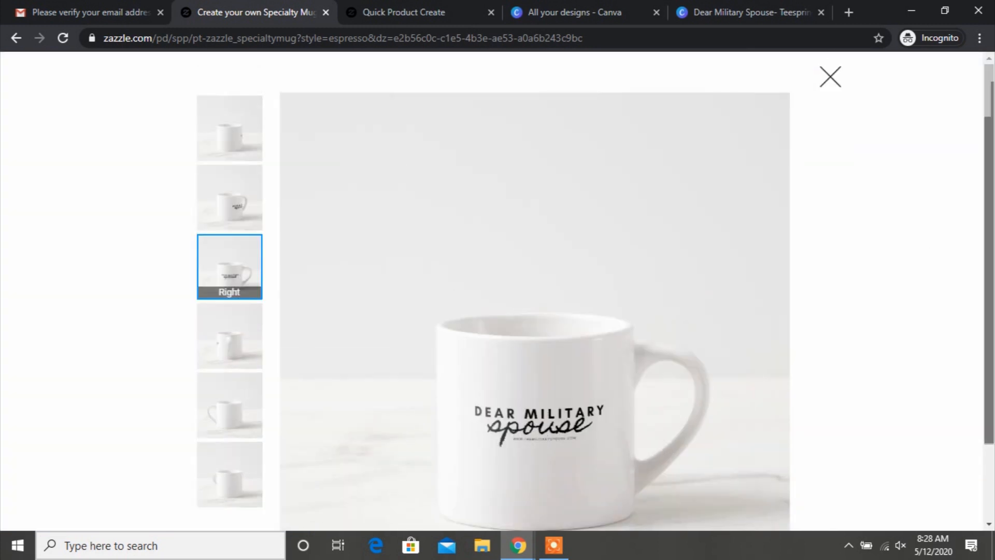
pyautogui.scroll(2, 534, 311)
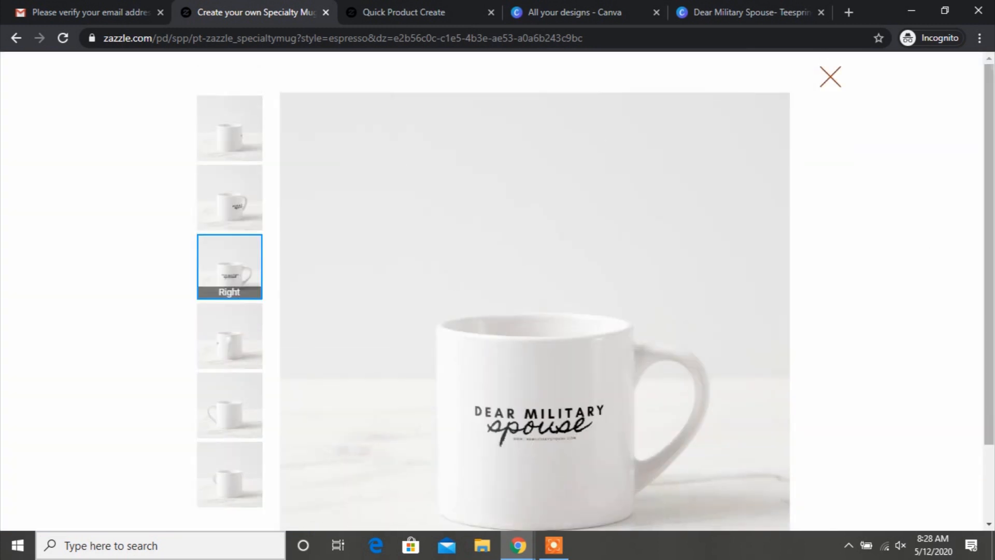
pyautogui.click(830, 76)
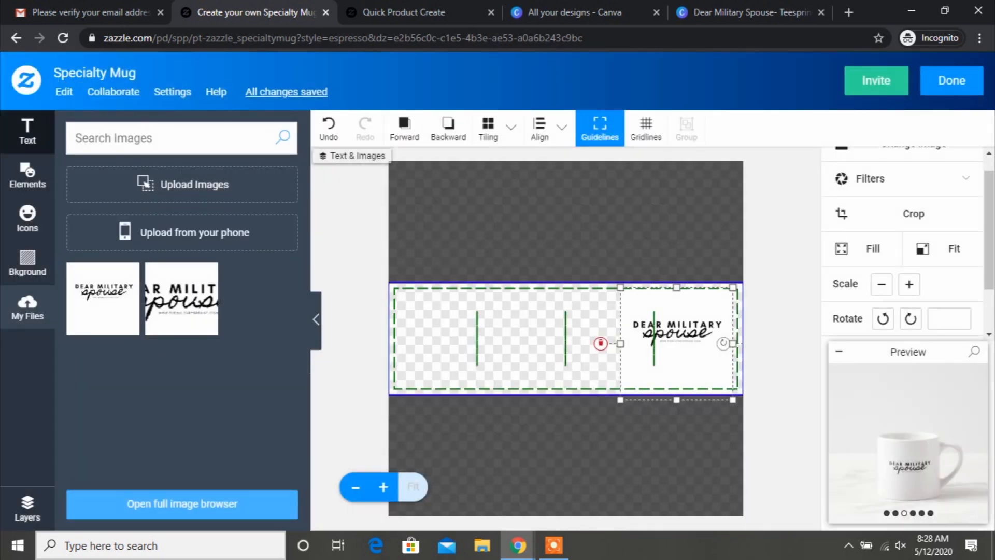
# Delete the logo image from the mug and add the text "CREATE YOUR OWN"
pyautogui.click(28, 175)
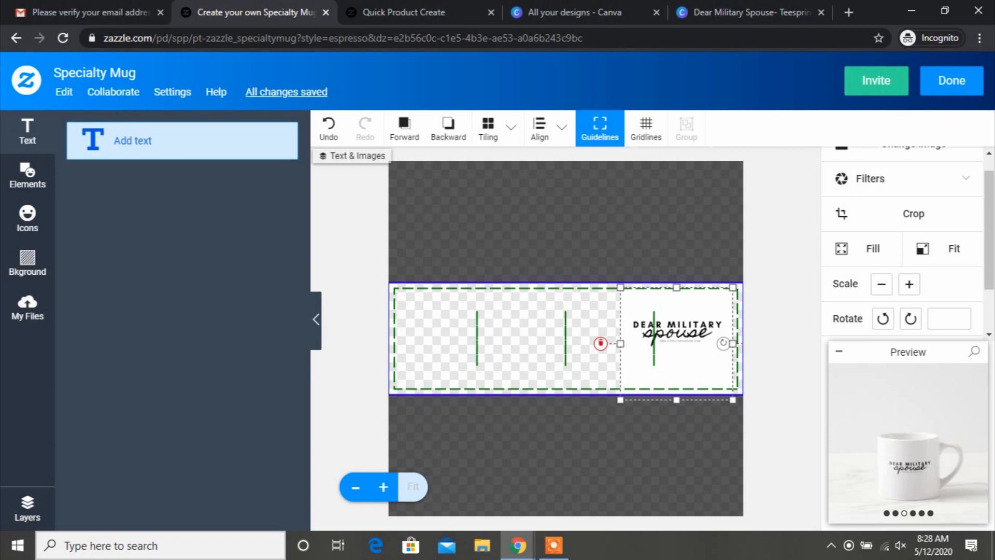
pyautogui.click(600, 343)
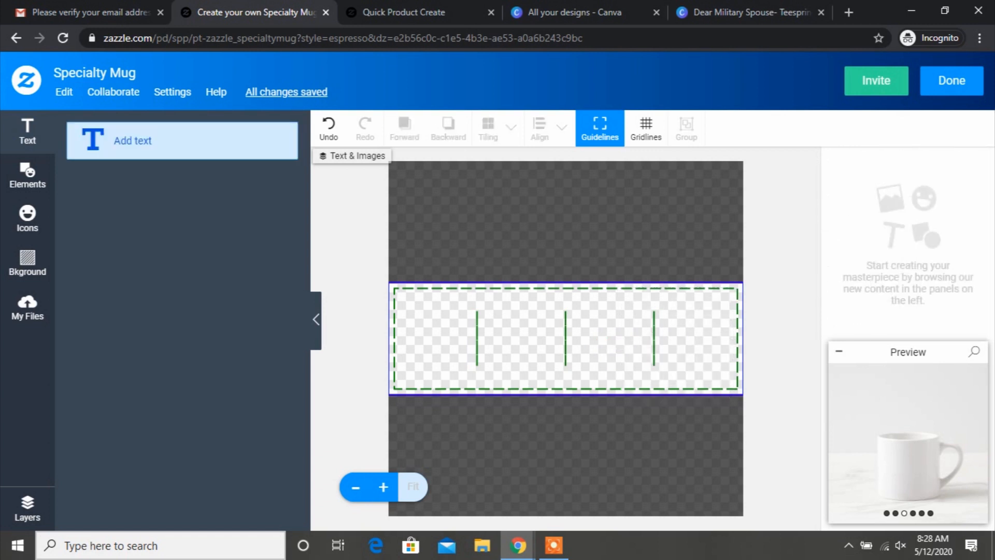
pyautogui.click(133, 140)
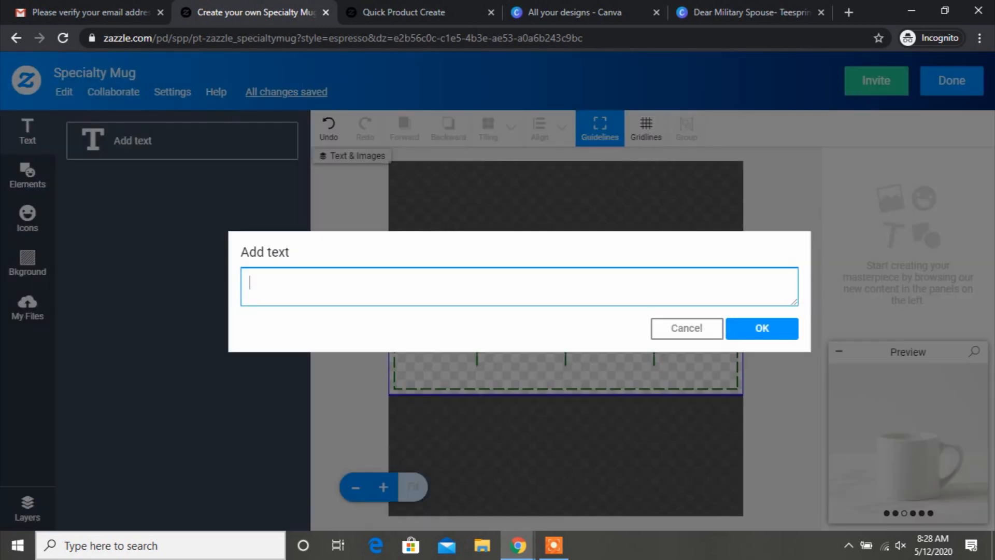
pyautogui.write('CREATE YOUR OWN')
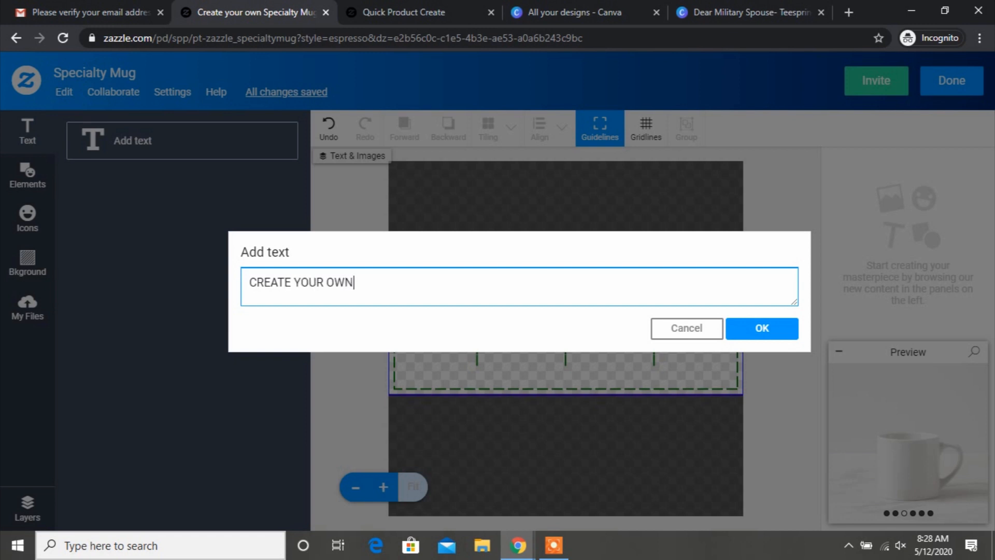
pyautogui.click(762, 328)
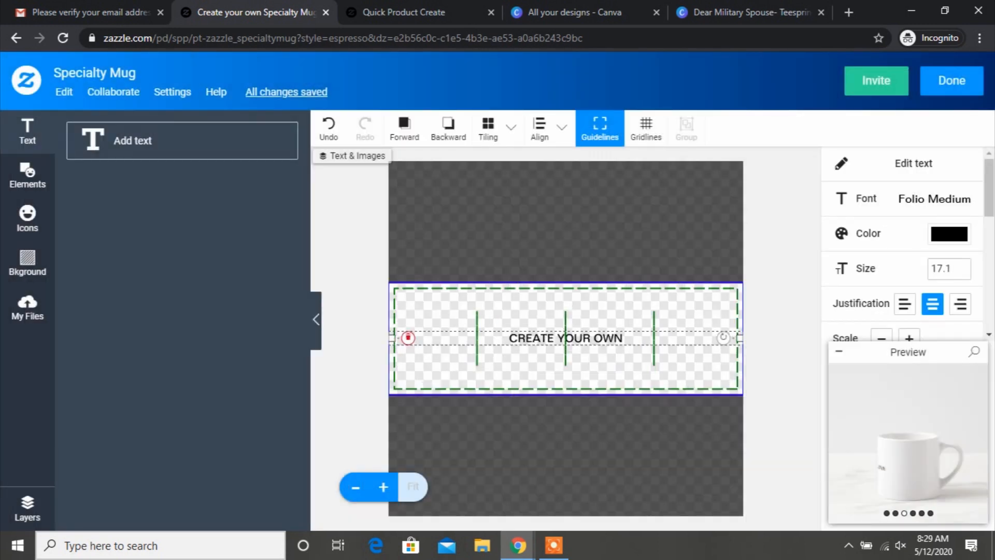
# Break the mug text into three lines: CREATE, YOUR and OWN
pyautogui.click(914, 164)
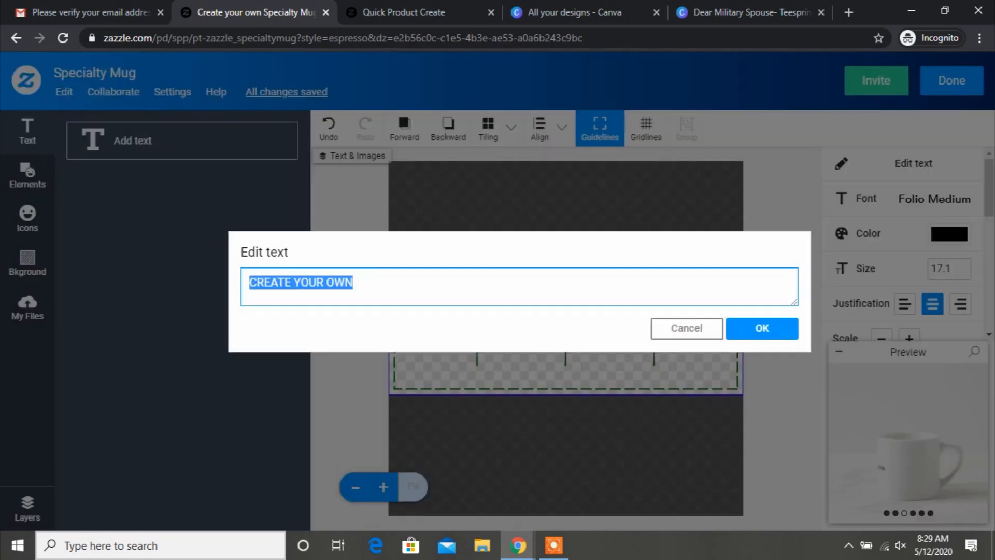
pyautogui.click(291, 282)
pyautogui.press('Return')
pyautogui.write('\\')
pyautogui.press('Return')
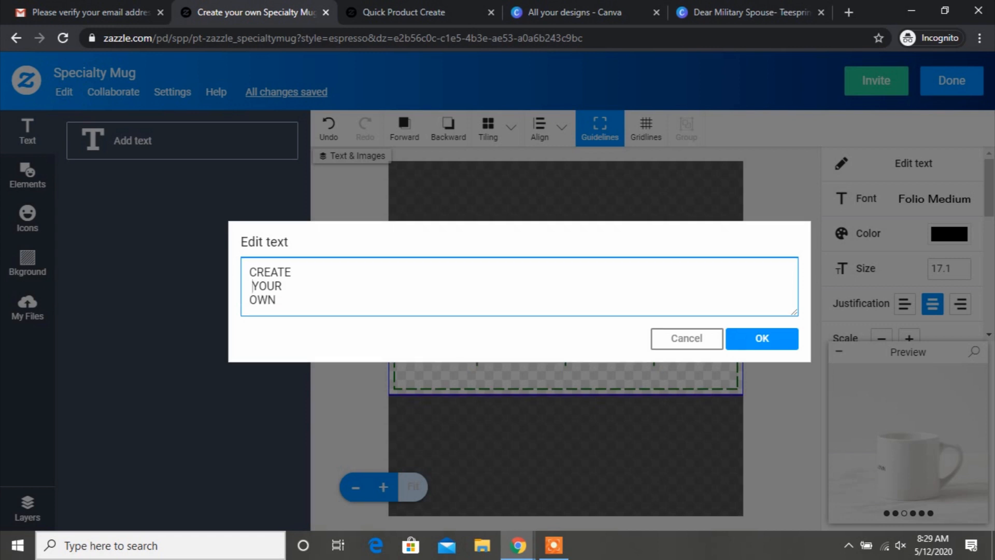
pyautogui.click(761, 338)
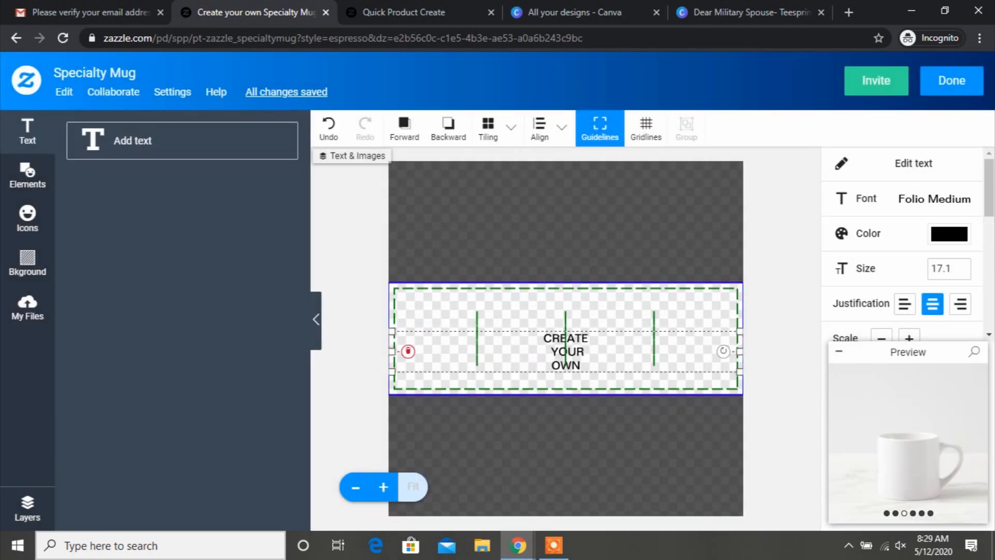
# Move the three-line text past the rightmost guideline so it sits on the mug's right side face
pyautogui.doubleClick(861, 303)
pyautogui.scroll(-2, 861, 303)
pyautogui.moveTo(565, 352); pyautogui.dragTo(690, 346)
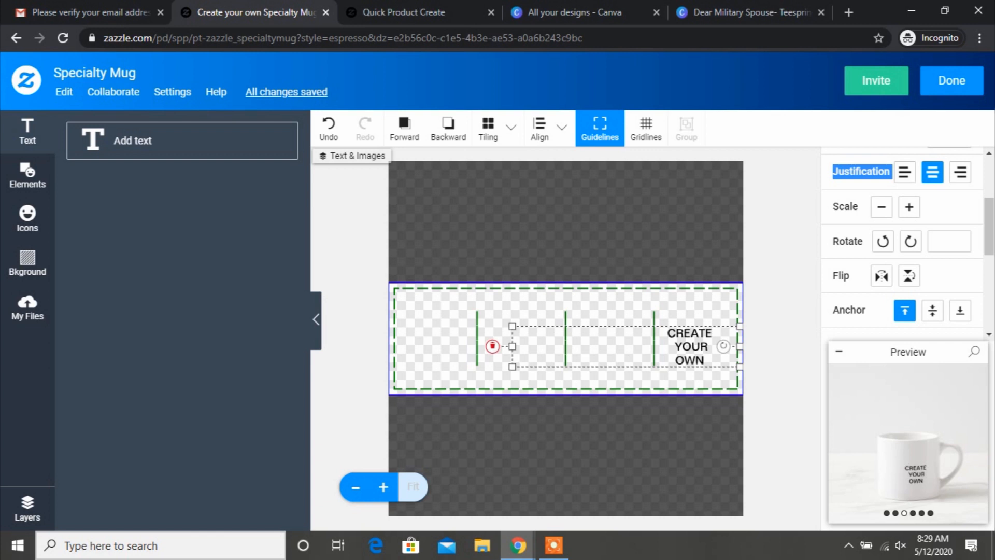
# Nudge the three-line text left and slightly up to center it on the mug's right side face and check the enlarged preview
pyautogui.press('Left')
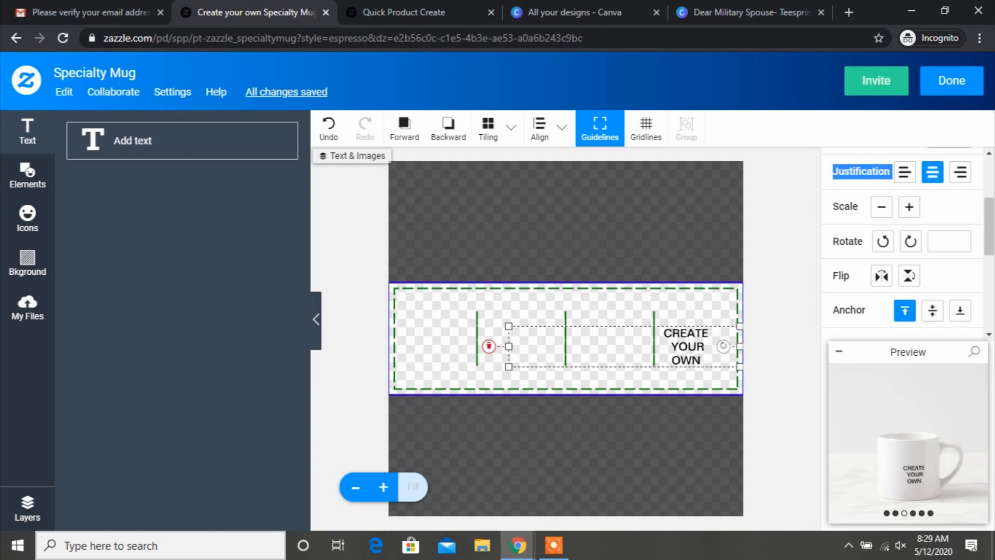
pyautogui.press('Up')
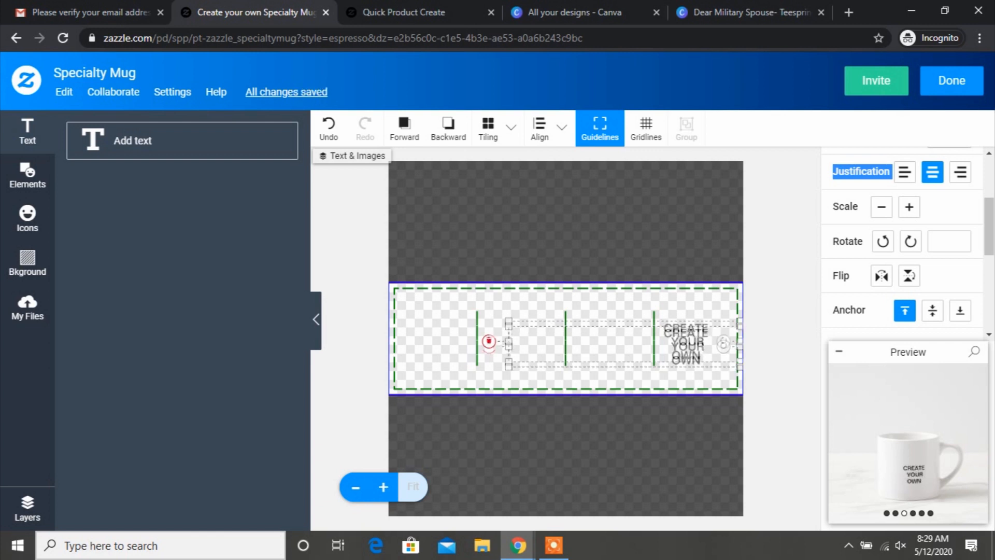
pyautogui.press('Left')
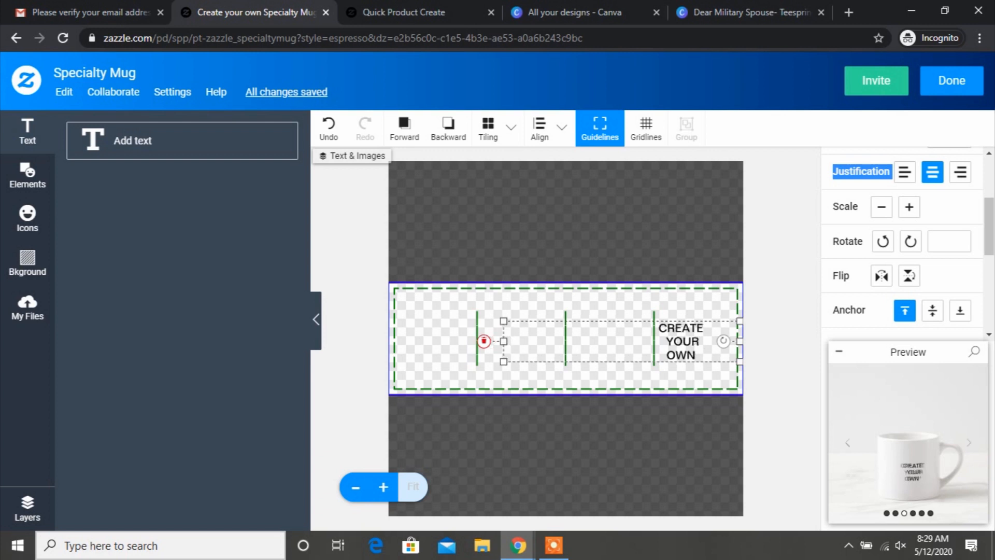
pyautogui.click(974, 351)
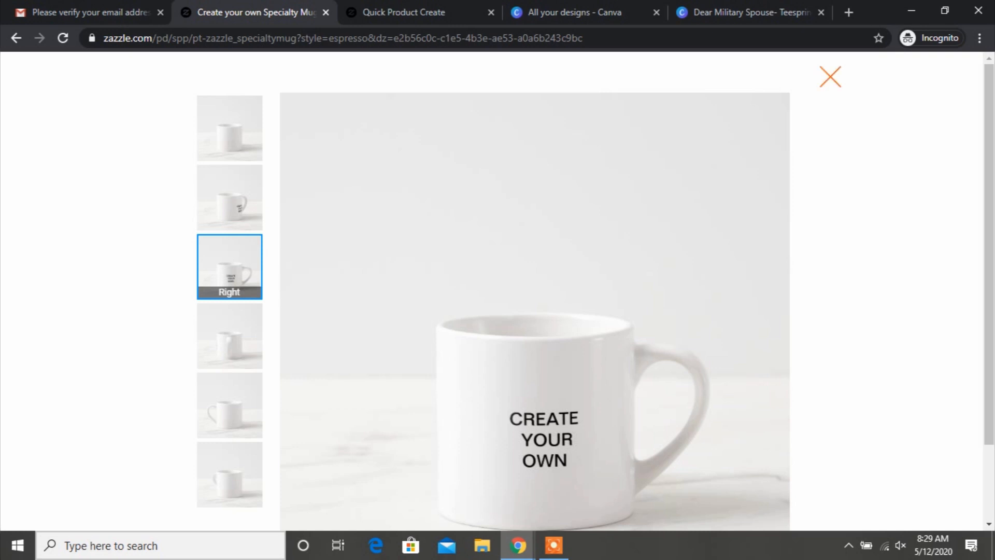
pyautogui.click(830, 76)
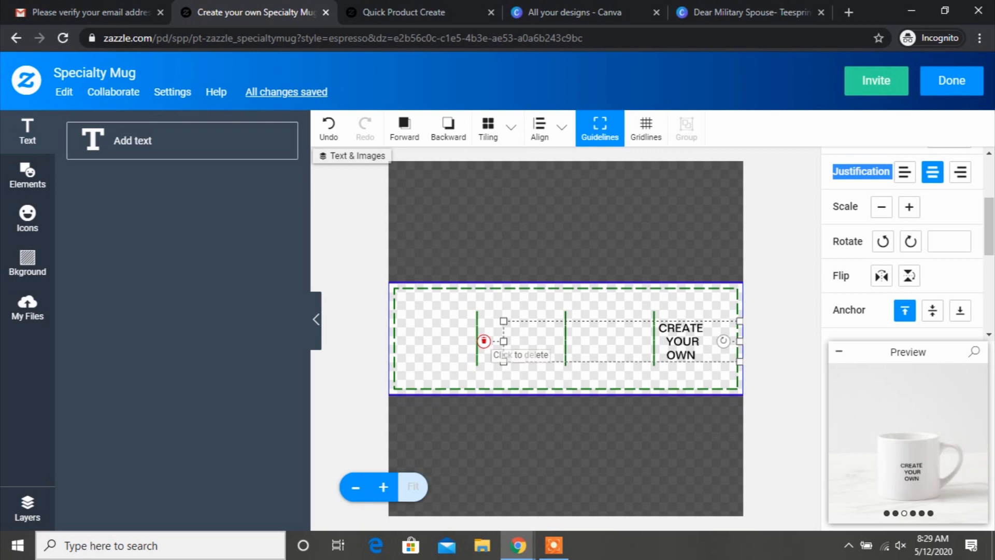
# Delete the CREATE YOUR OWN text and add the uploaded white-background Dear Military Spouse logo to the mug
pyautogui.click(484, 341)
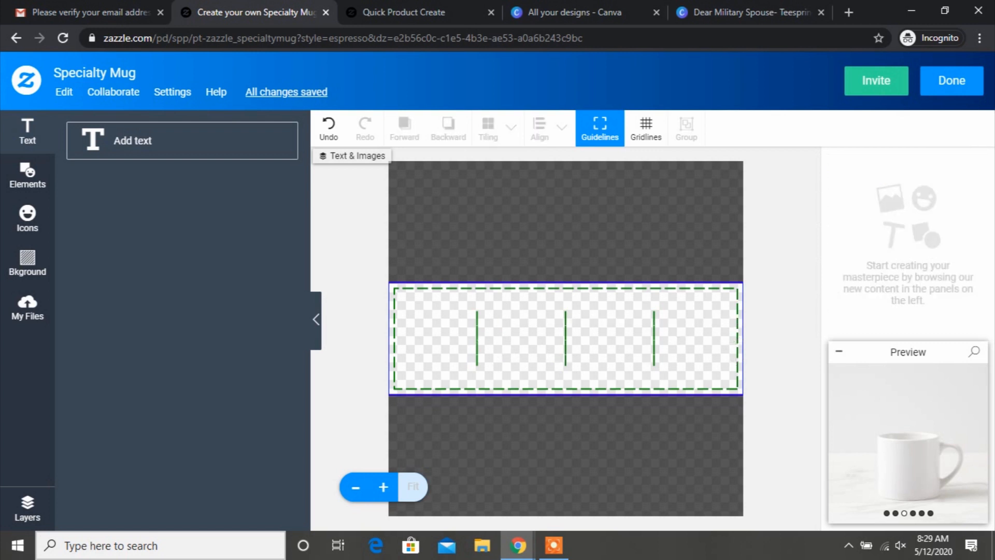
pyautogui.click(28, 306)
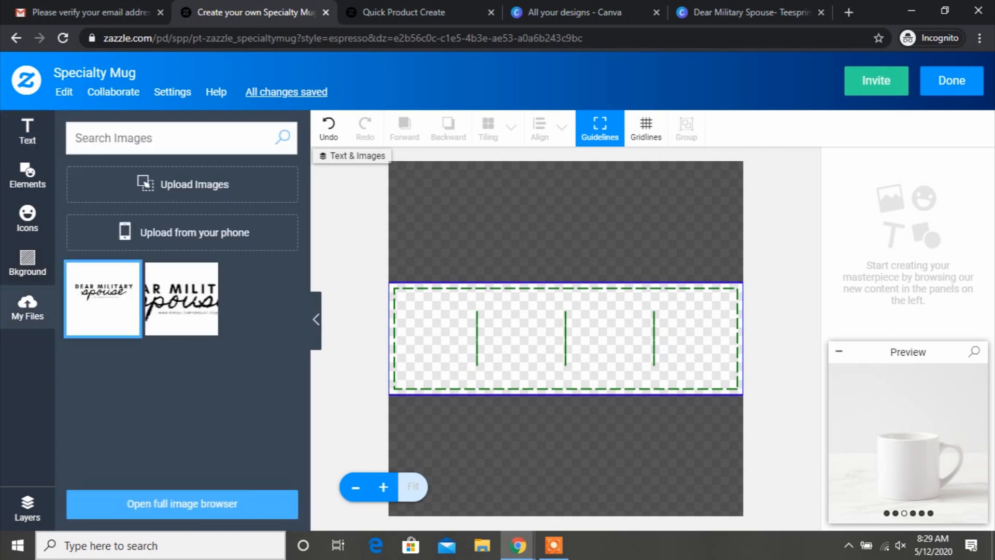
pyautogui.click(103, 298)
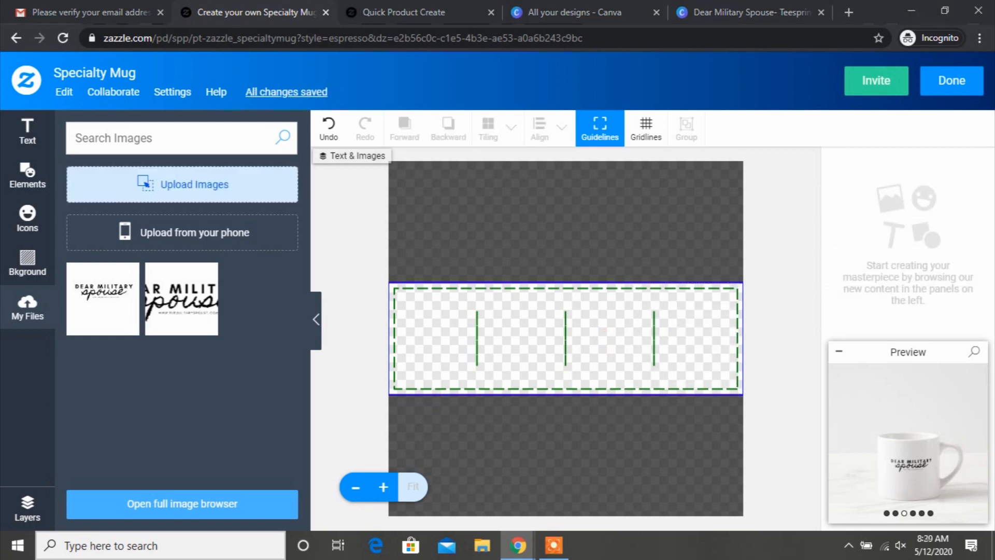
# Switch to Canva and download the Dear Military Spouse design as a PNG with a transparent background
pyautogui.click(182, 184)
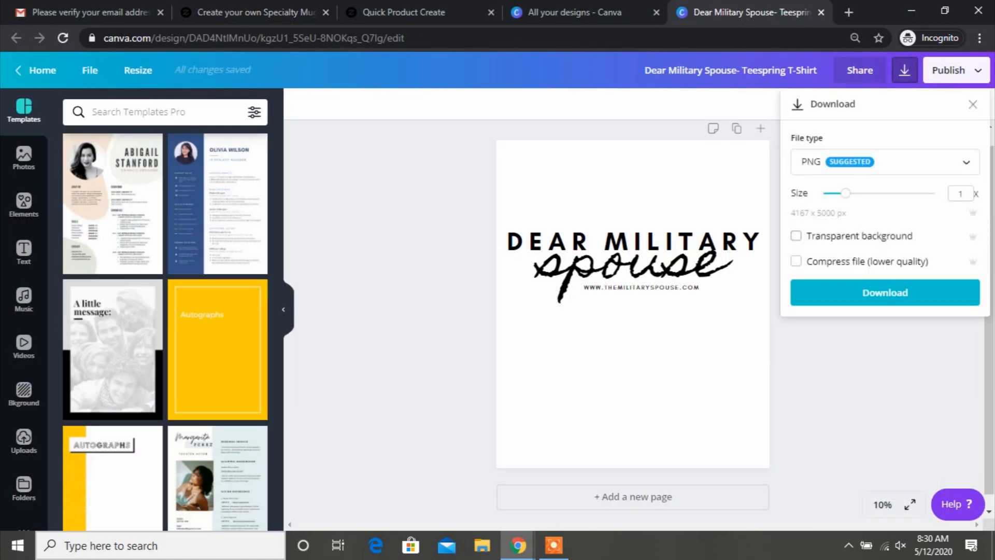
pyautogui.click(796, 235)
pyautogui.click(885, 293)
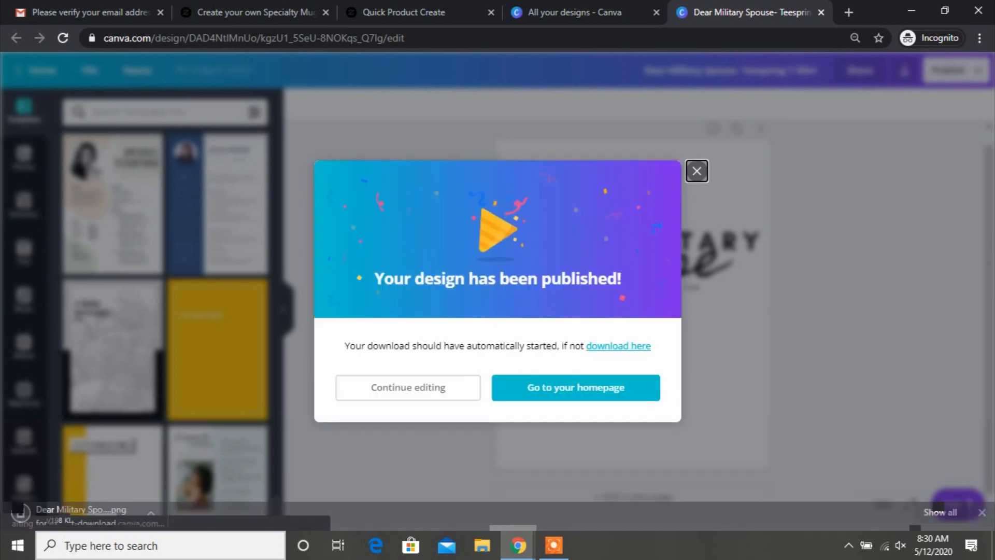
pyautogui.press('Escape')
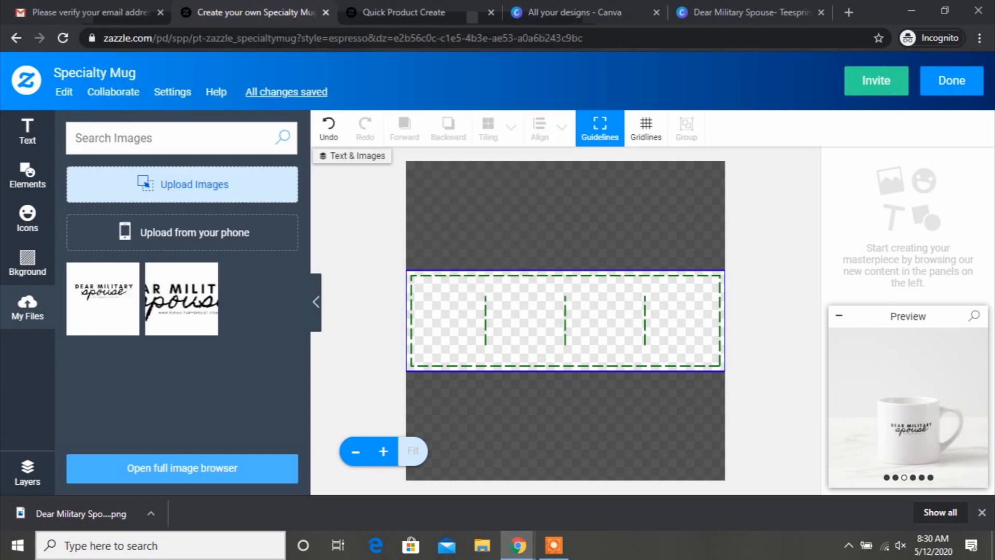
# Back in the Zazzle mug design, upload the image file "Dear Military Spouse- Teespring T-Shirt" from Downloads
pyautogui.click(182, 184)
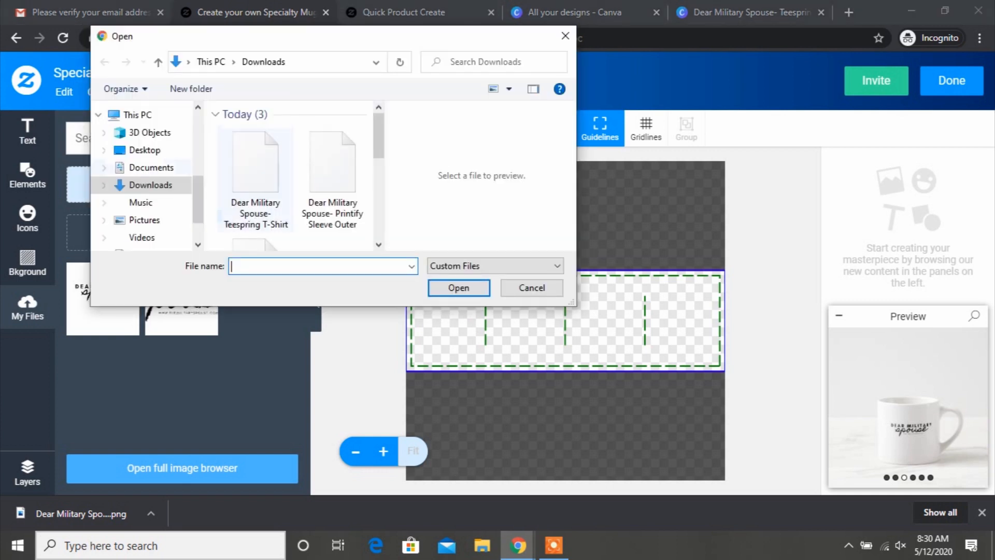
pyautogui.click(256, 179)
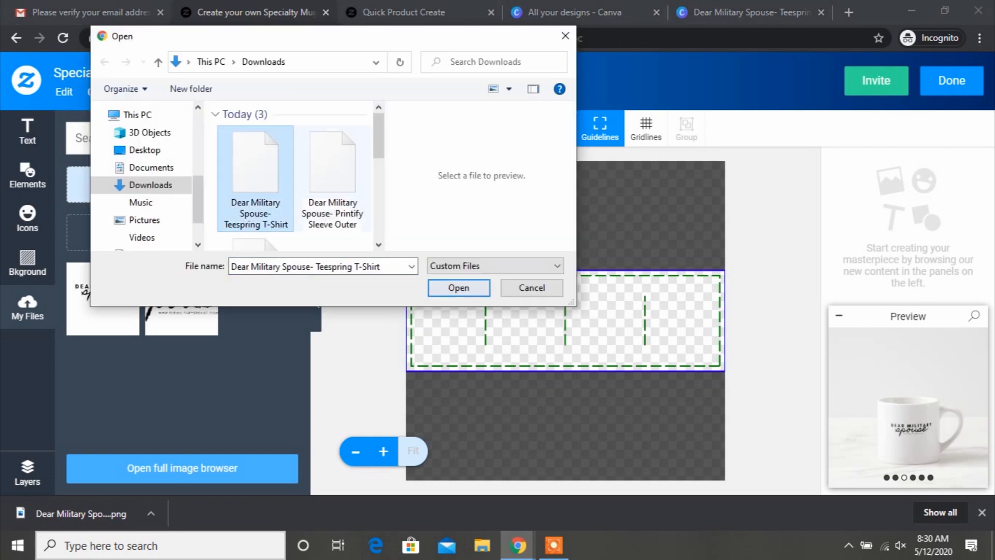
pyautogui.click(458, 287)
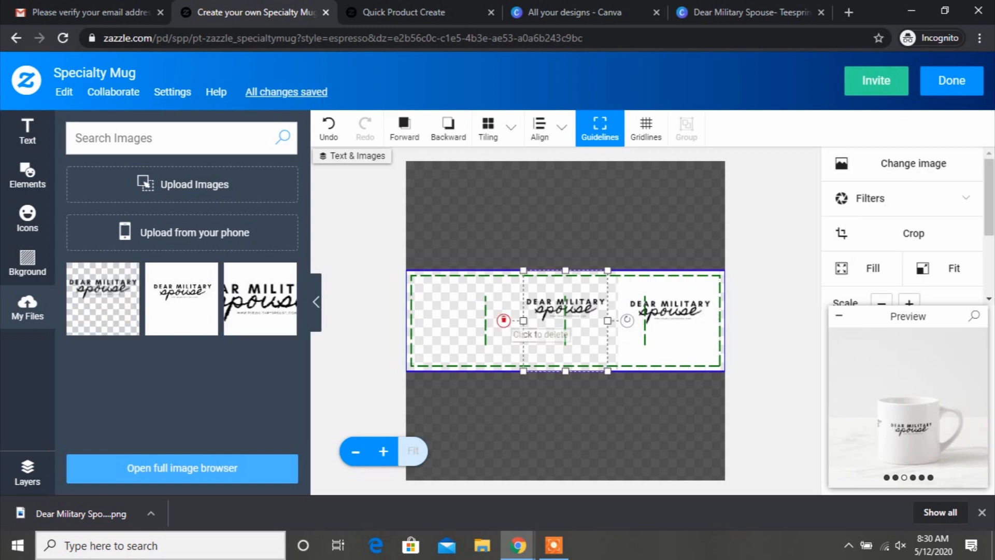
# Clear both existing logos from the mug and add the transparent-background Dear Military Spouse logo
pyautogui.click(503, 320)
pyautogui.click(668, 317)
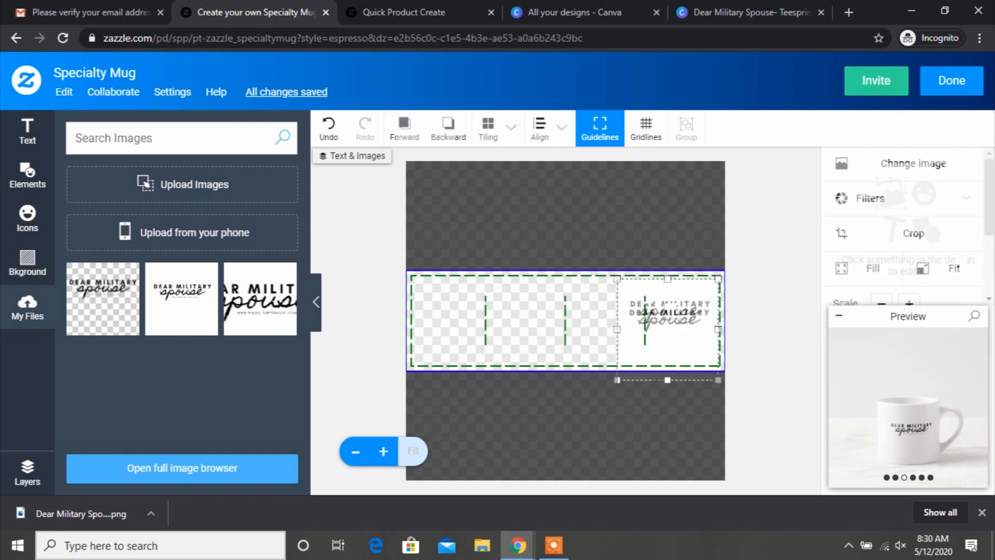
pyautogui.click(103, 299)
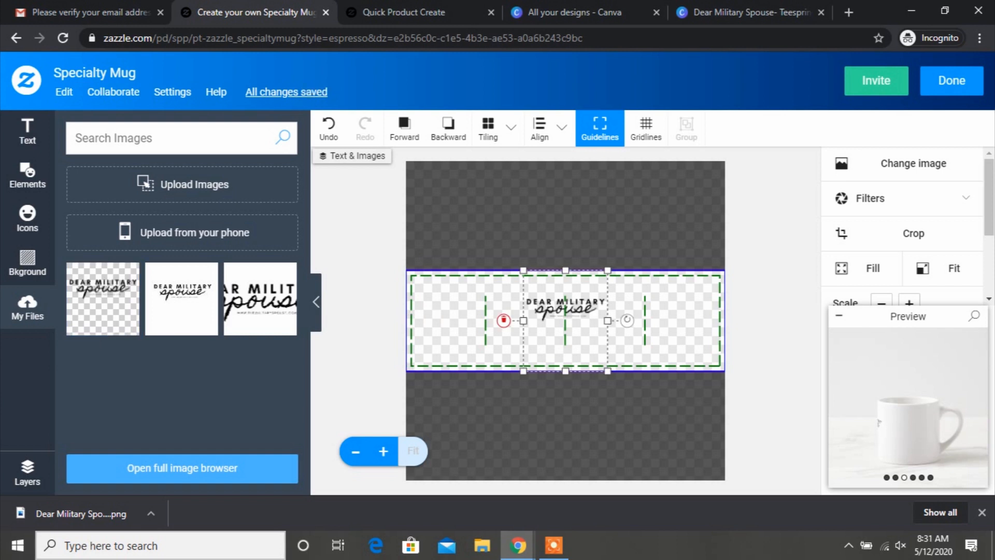
# Place one transparent logo over the rightmost guideline and a second copy over the leftmost one, and check the Left preview
pyautogui.moveTo(542, 318); pyautogui.dragTo(645, 324)
pyautogui.moveTo(564, 317); pyautogui.dragTo(462, 315)
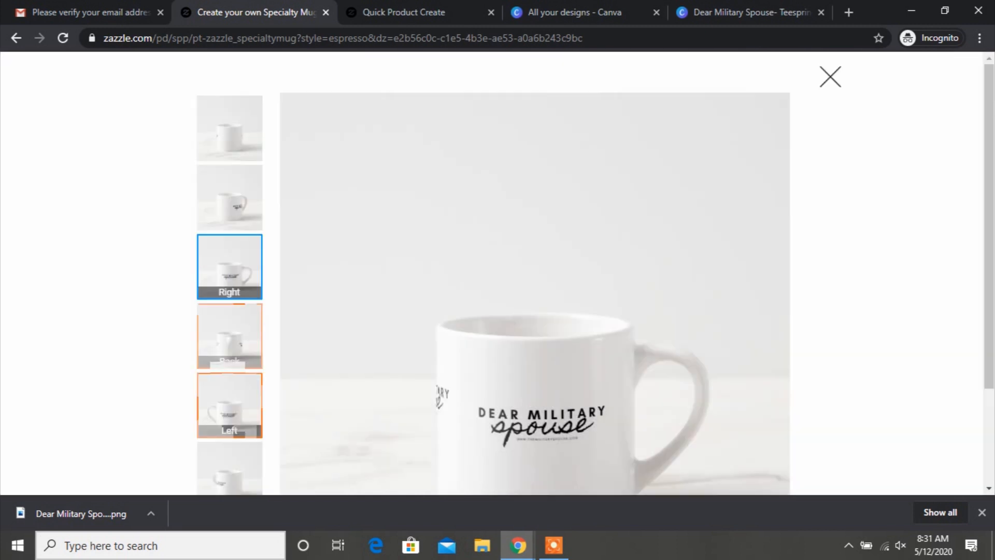
pyautogui.click(229, 405)
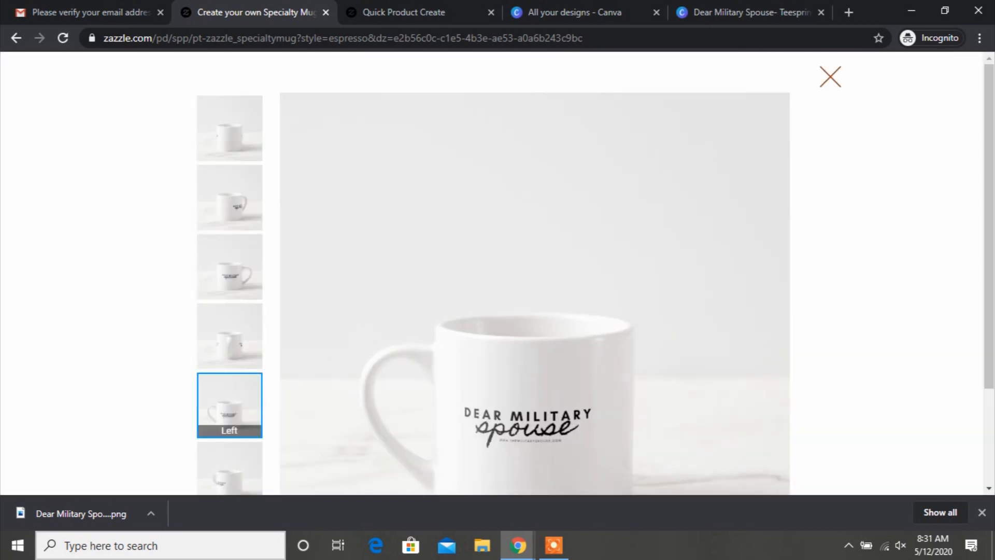
pyautogui.click(830, 76)
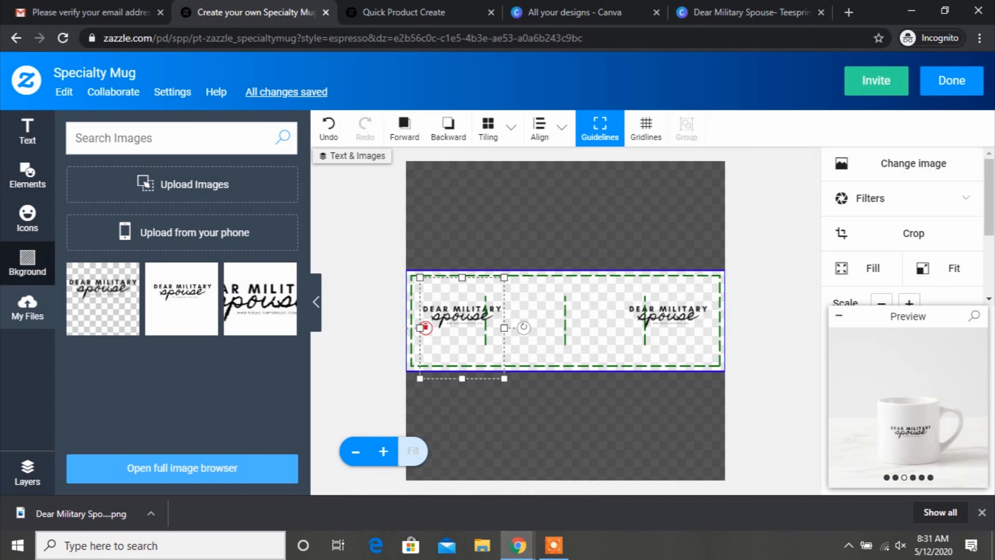
# Try a yellow background on the mug, check its enlarged preview, and restore the transparent background
pyautogui.click(27, 262)
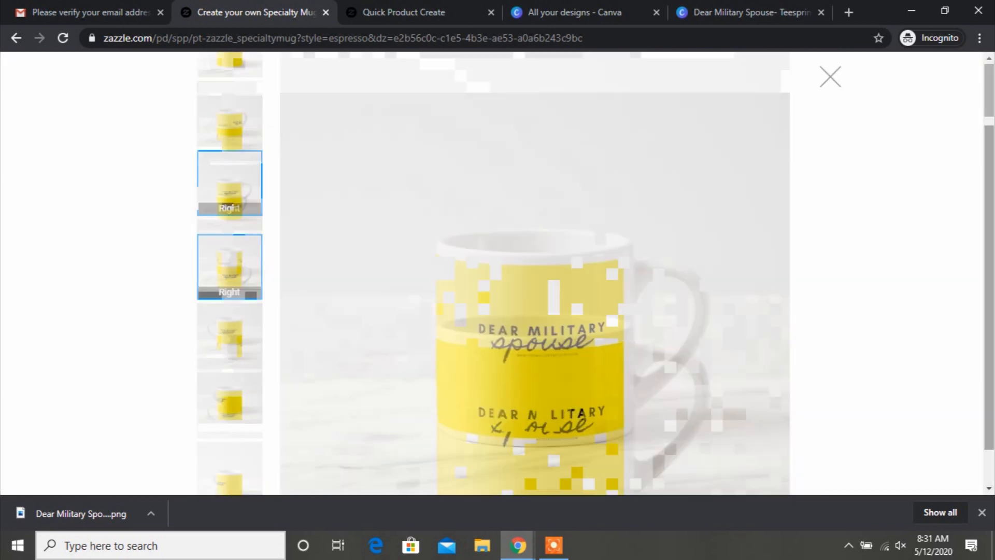
pyautogui.click(230, 252)
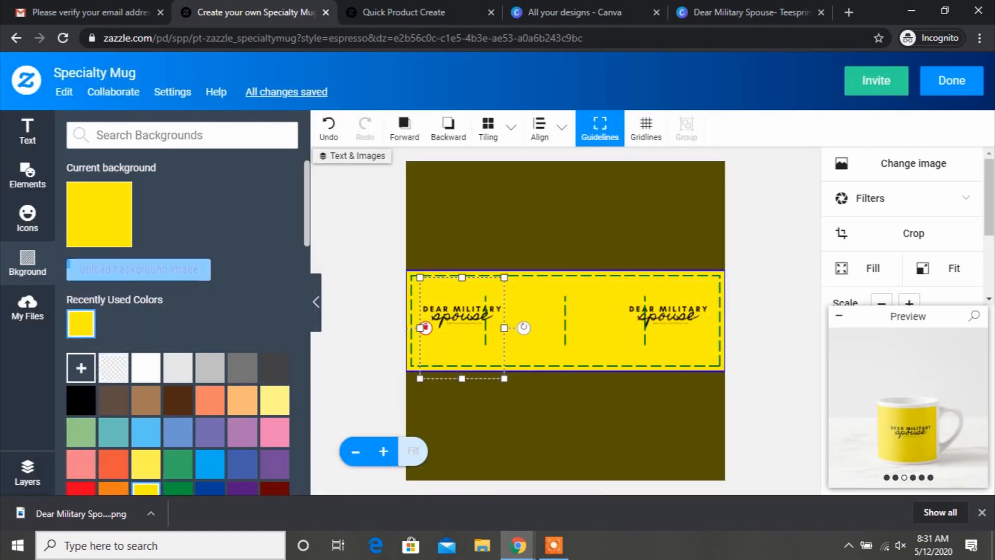
pyautogui.click(113, 367)
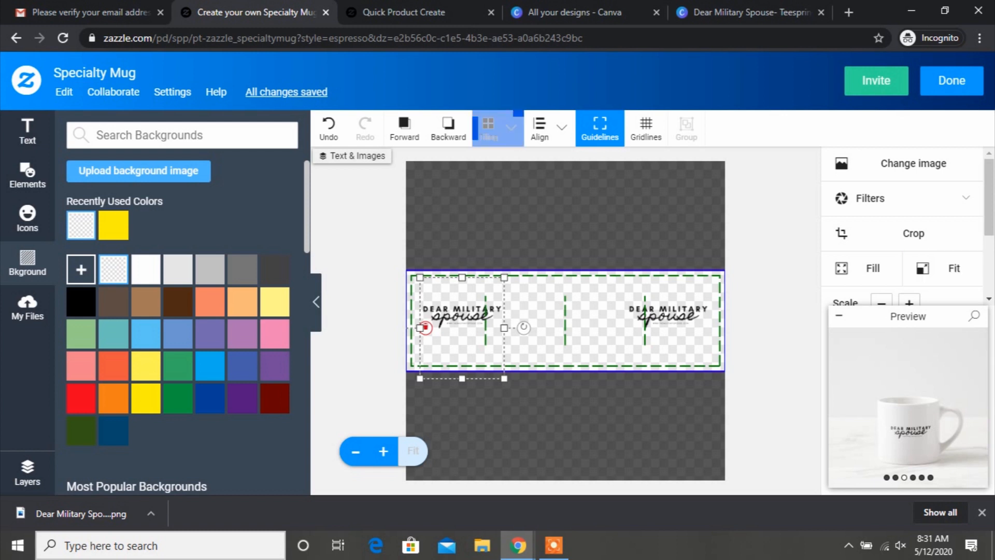
pyautogui.click(493, 128)
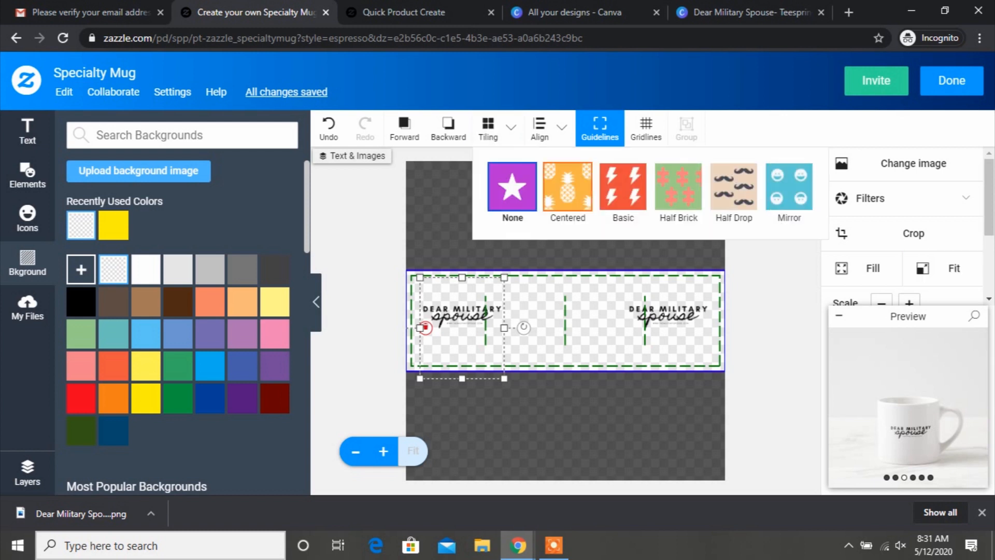
pyautogui.click(585, 259)
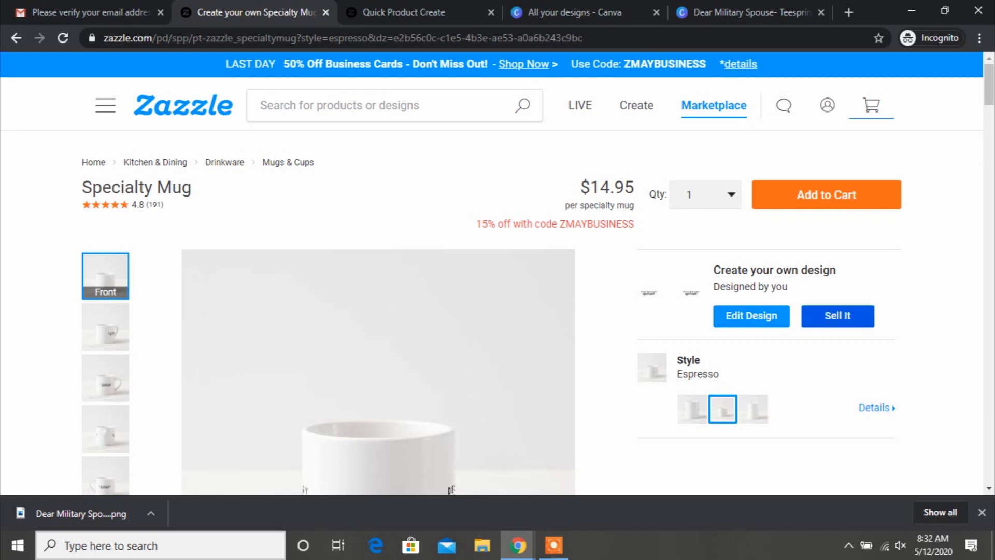
# Start posting the finished mug for sale and title it "Dear Military Spouse Espresso Mug"
pyautogui.click(837, 315)
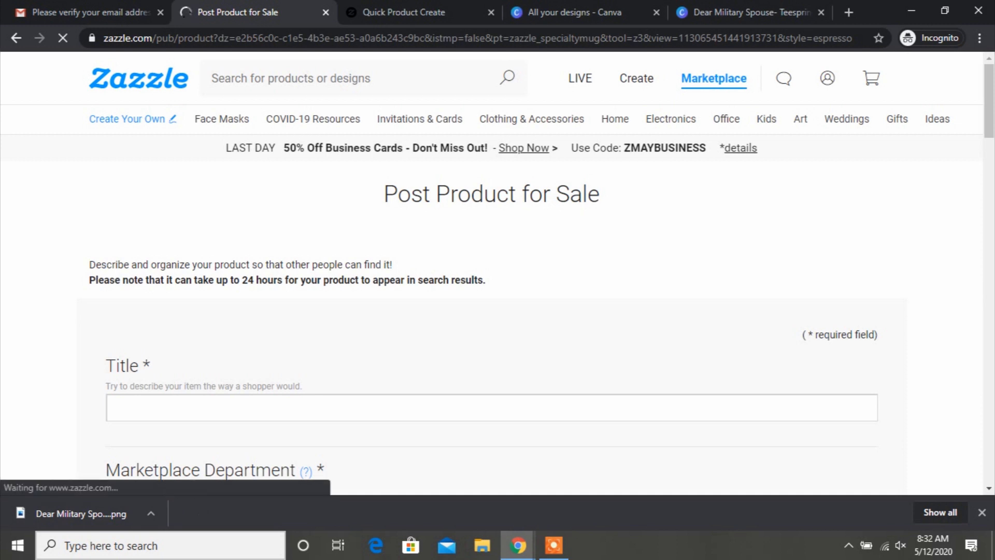
pyautogui.click(491, 408)
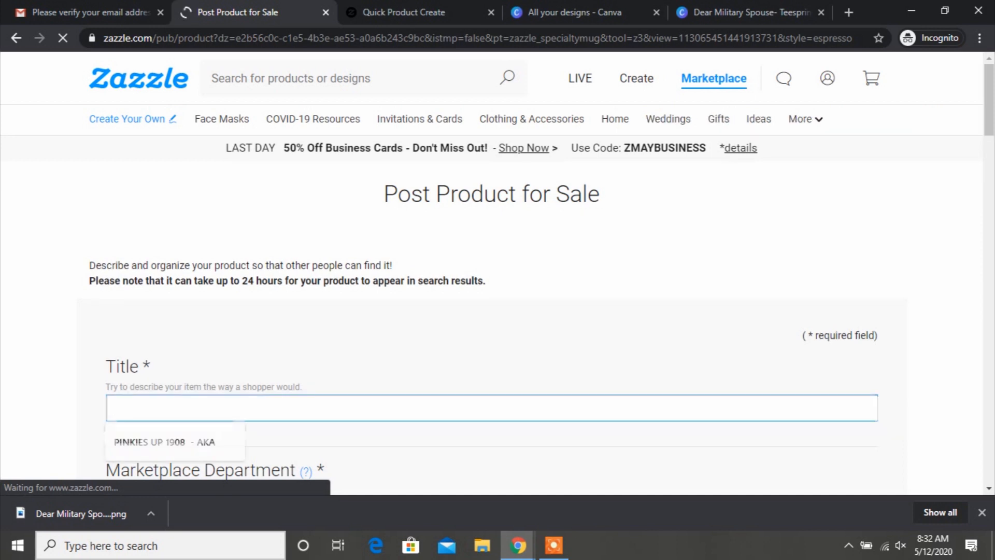
pyautogui.write('Dear military SPou')
pyautogui.press('BackSpace')
pyautogui.press('BackSpace')
pyautogui.press('BackSpace')
pyautogui.write('p')
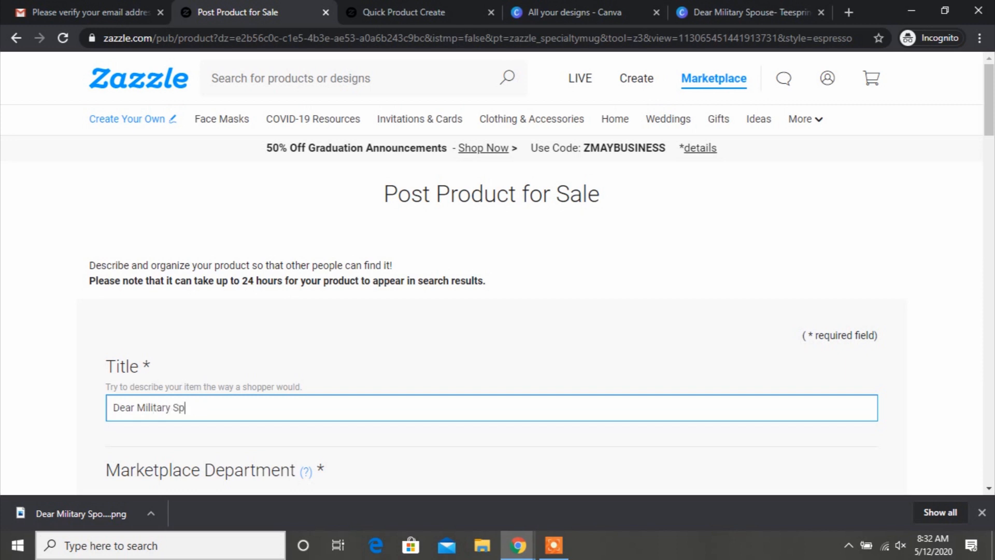
pyautogui.write('ouse Espresso Mug')
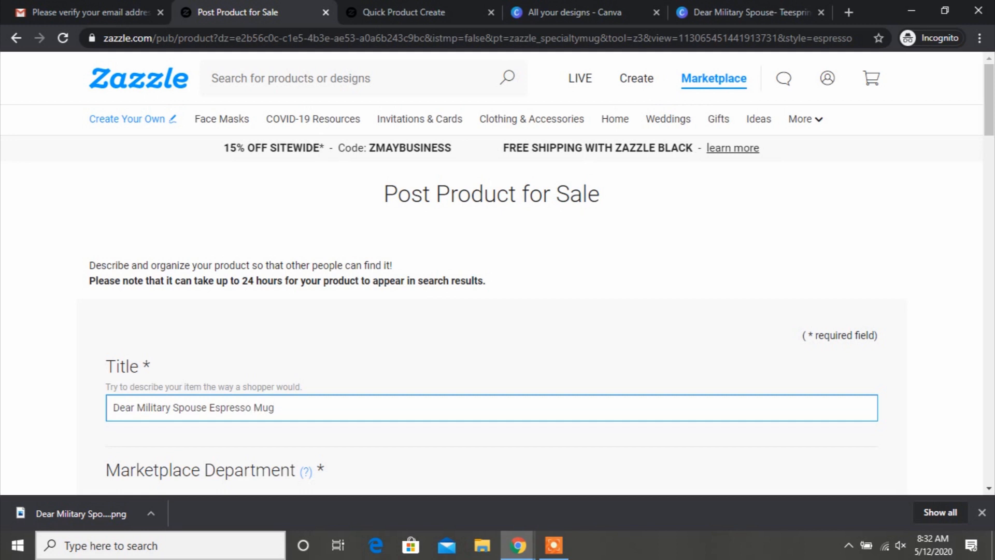
# Set the marketplace department to Home > Kitchen & Dining > Drinkware > Mugs & Cups
pyautogui.scroll(-3, 492, 310)
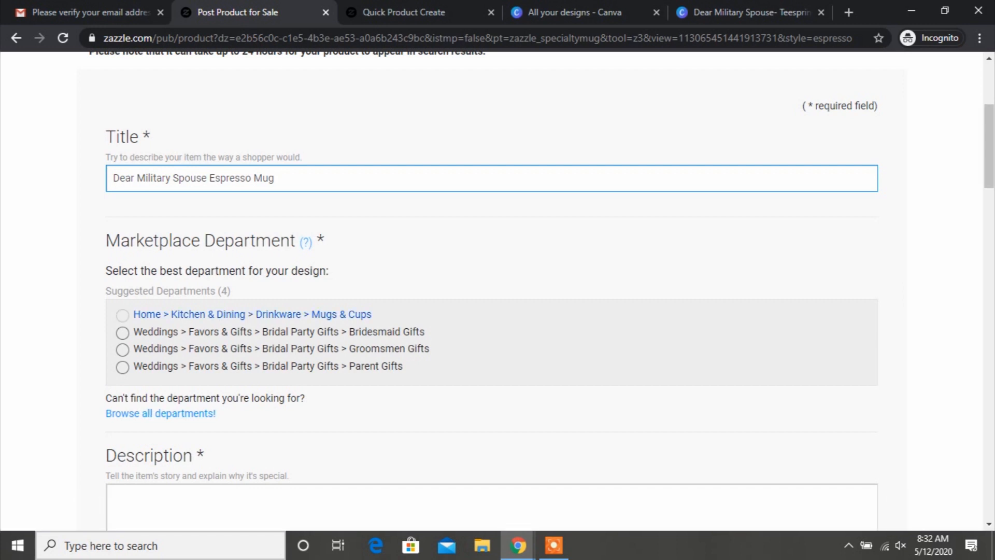
pyautogui.click(123, 315)
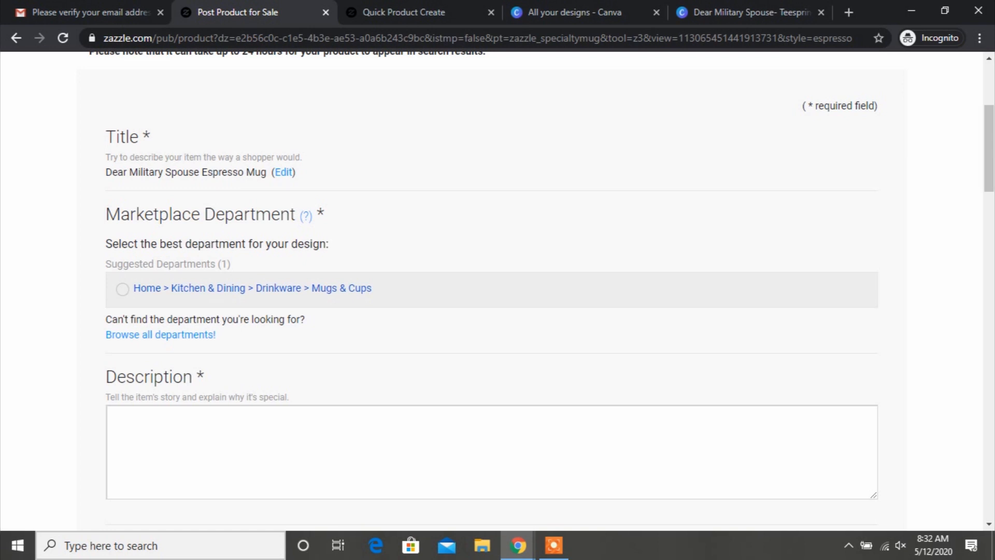
pyautogui.click(123, 289)
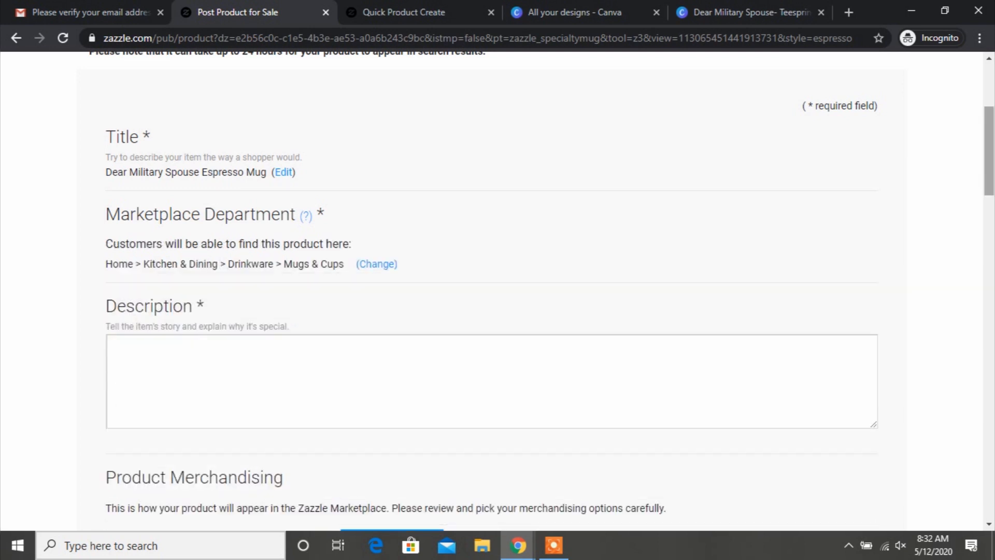
# Enter "Will fill in later" as the product description
pyautogui.scroll(-1, 492, 290)
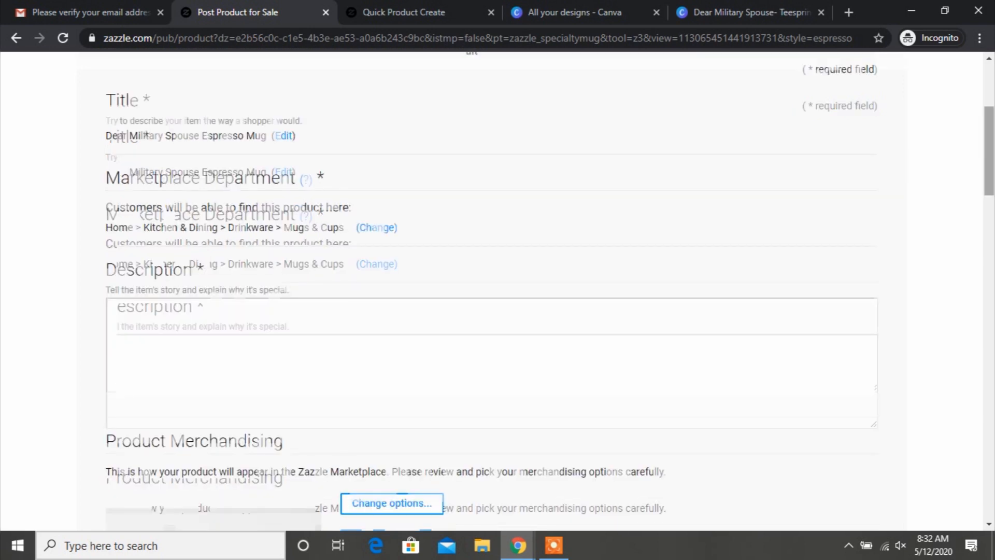
pyautogui.click(122, 312)
pyautogui.write('Will fill in later')
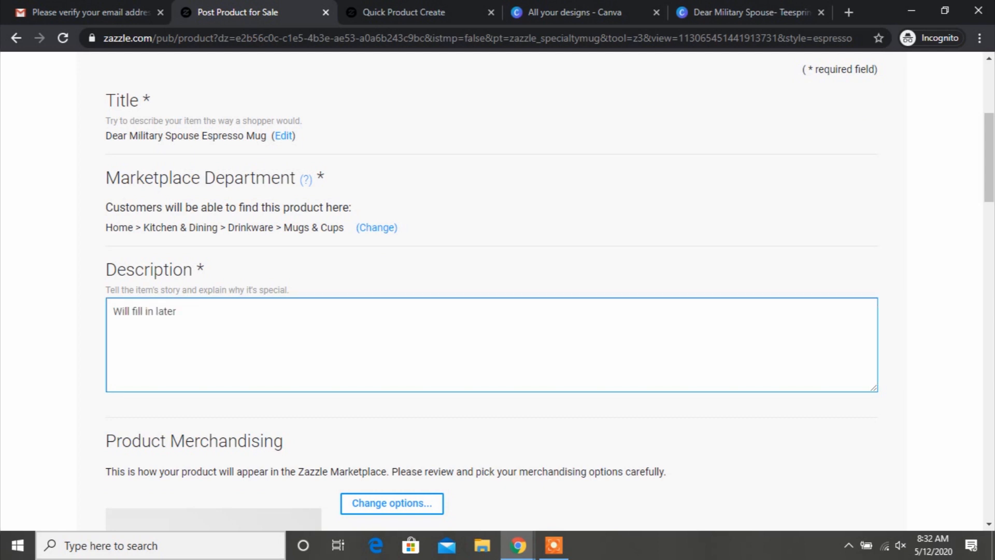
# Set the mug's merchandising preview to the Right view showing the logo, keeping the design for sale on all options
pyautogui.scroll(-4, 491, 290)
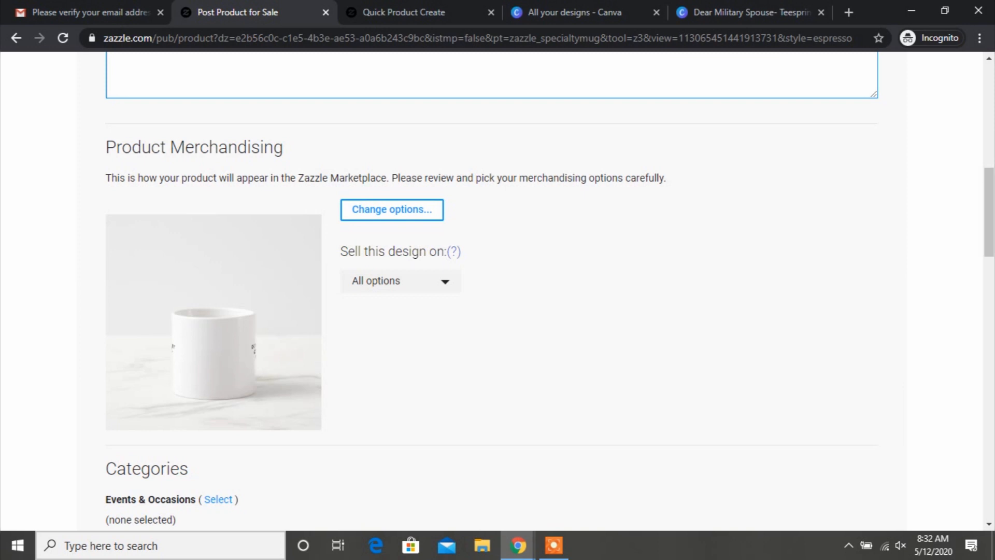
pyautogui.scroll(-1, 492, 290)
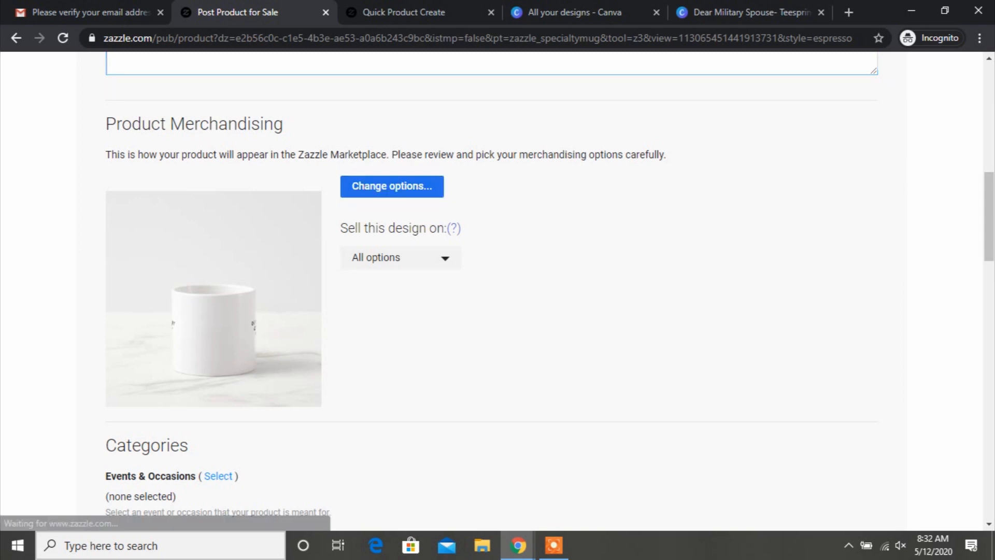
pyautogui.click(392, 186)
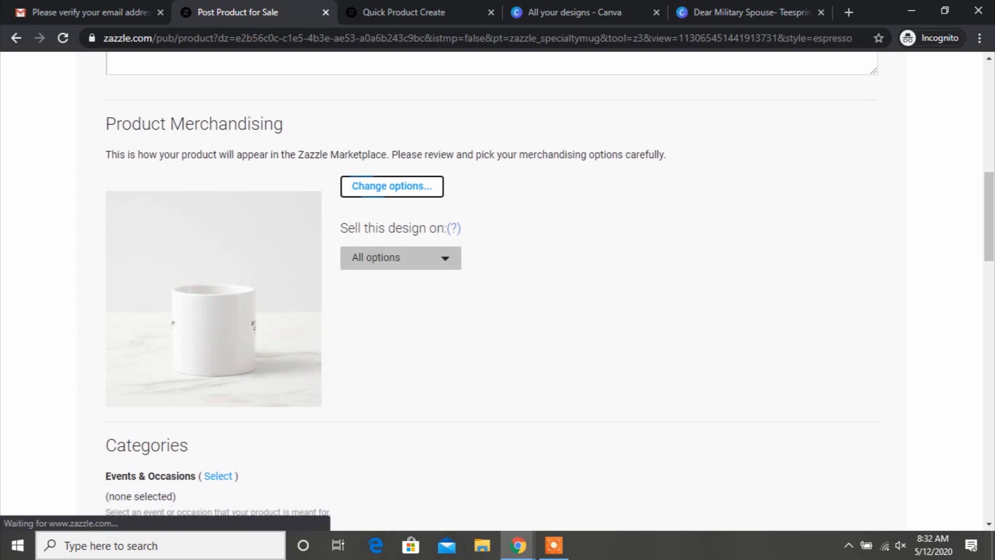
pyautogui.click(401, 258)
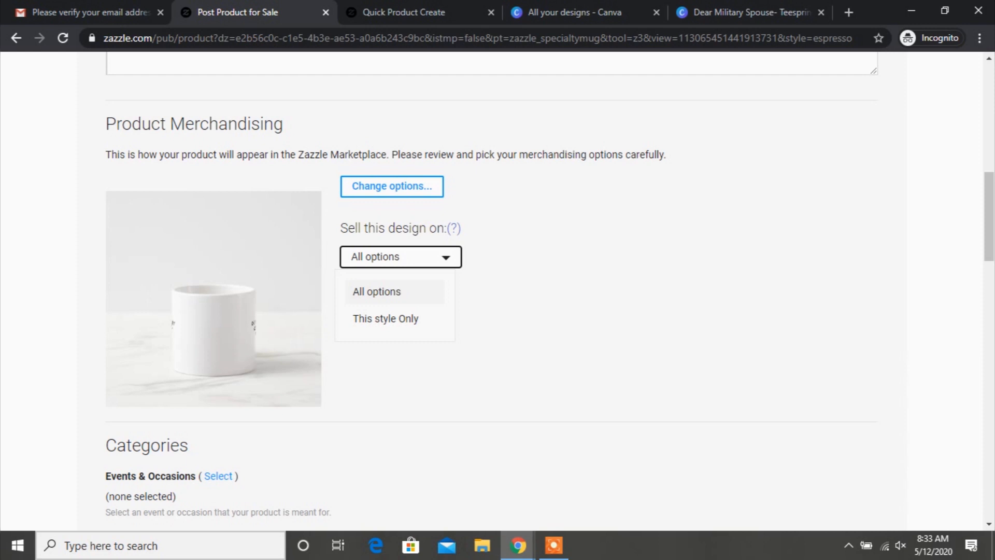
pyautogui.click(391, 186)
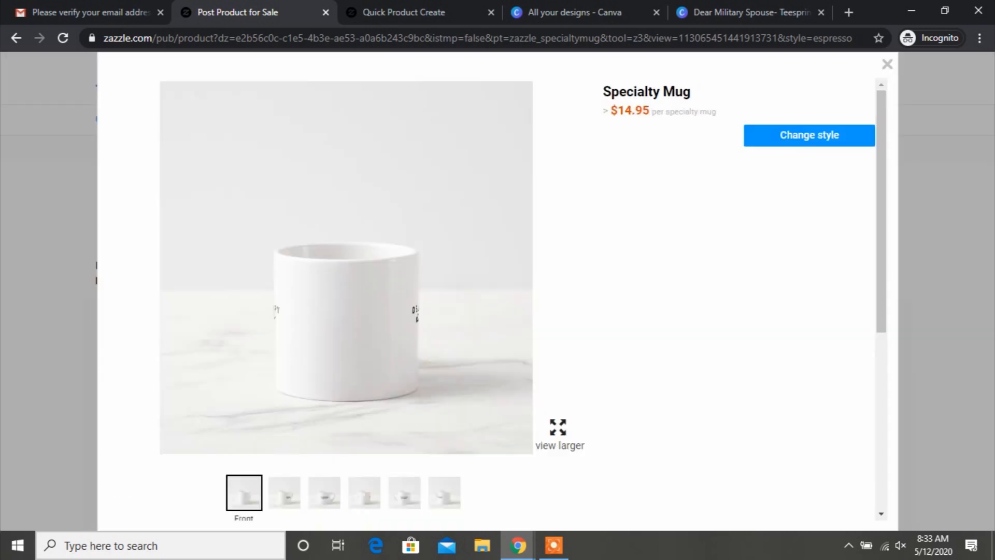
pyautogui.click(324, 493)
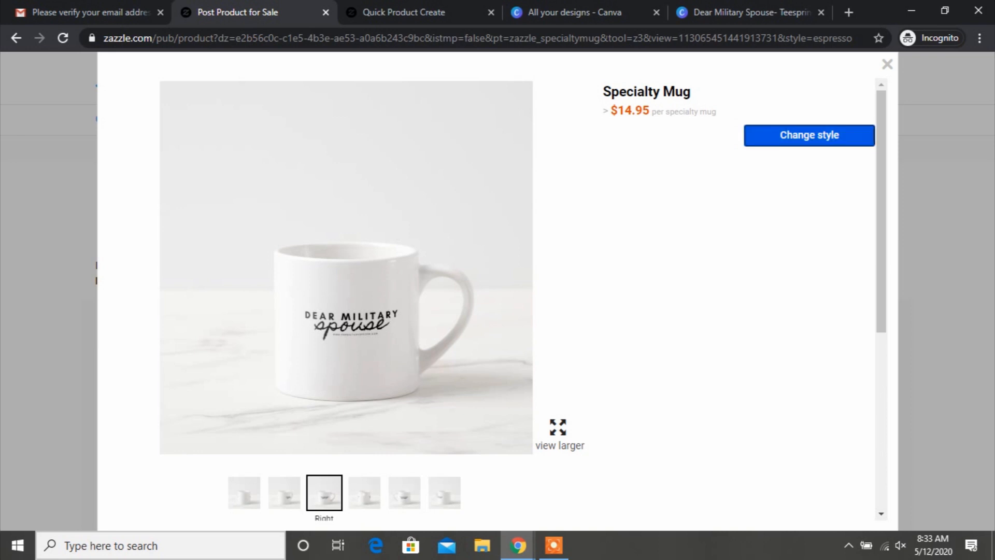
pyautogui.click(809, 135)
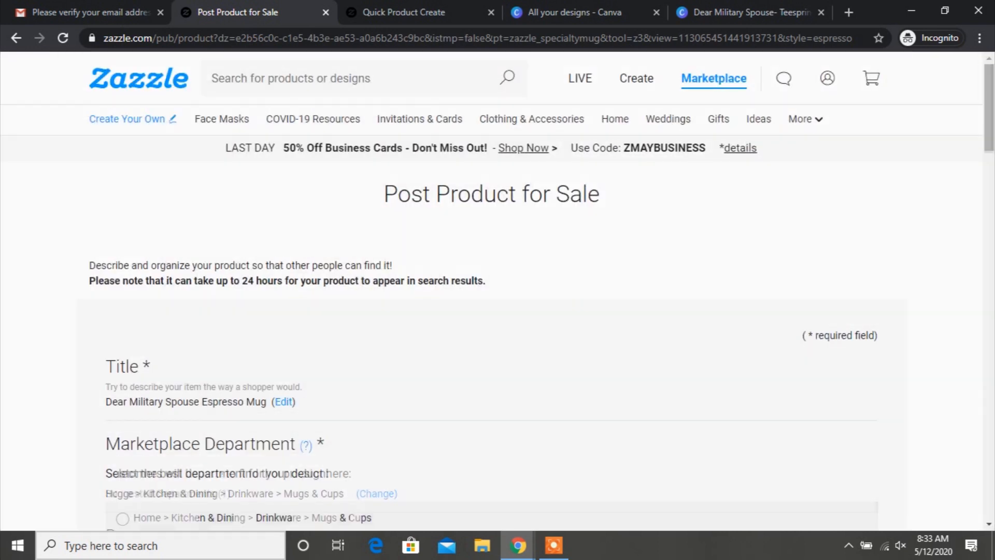
pyautogui.scroll(-5, 491, 290)
pyautogui.scroll(-8, 491, 290)
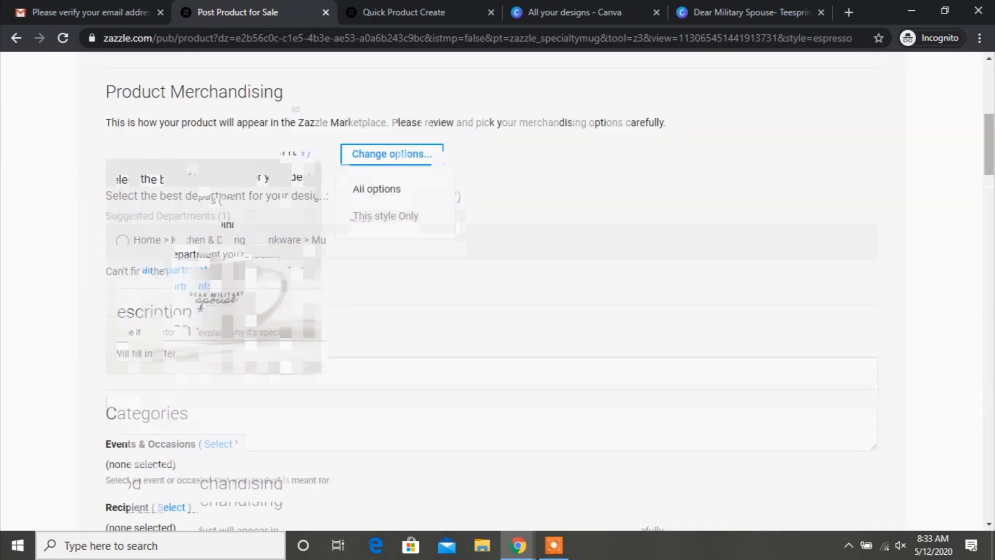
pyautogui.scroll(2, 491, 291)
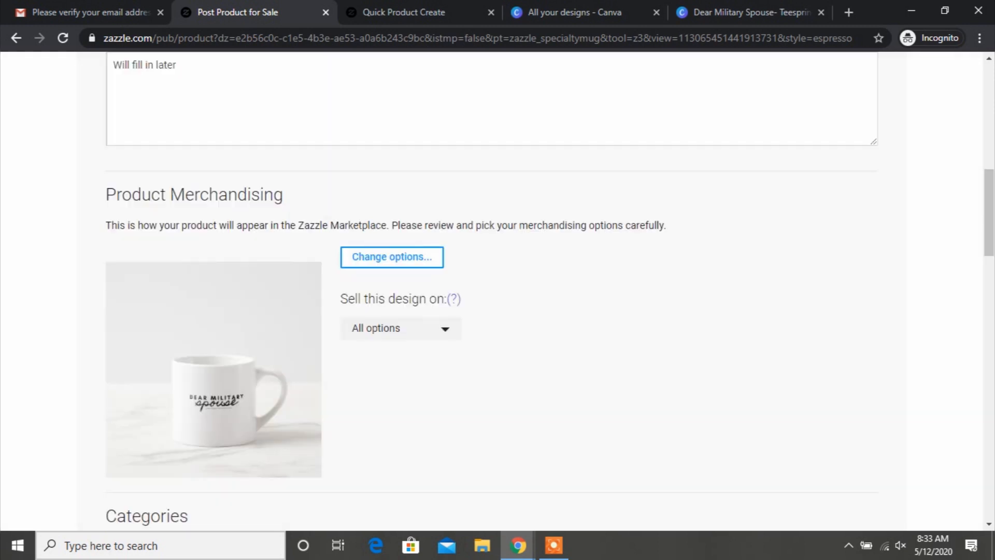
# Set the product's Events & Occasions category to Other > Everyday Events
pyautogui.scroll(-4, 491, 290)
pyautogui.scroll(-4, 492, 290)
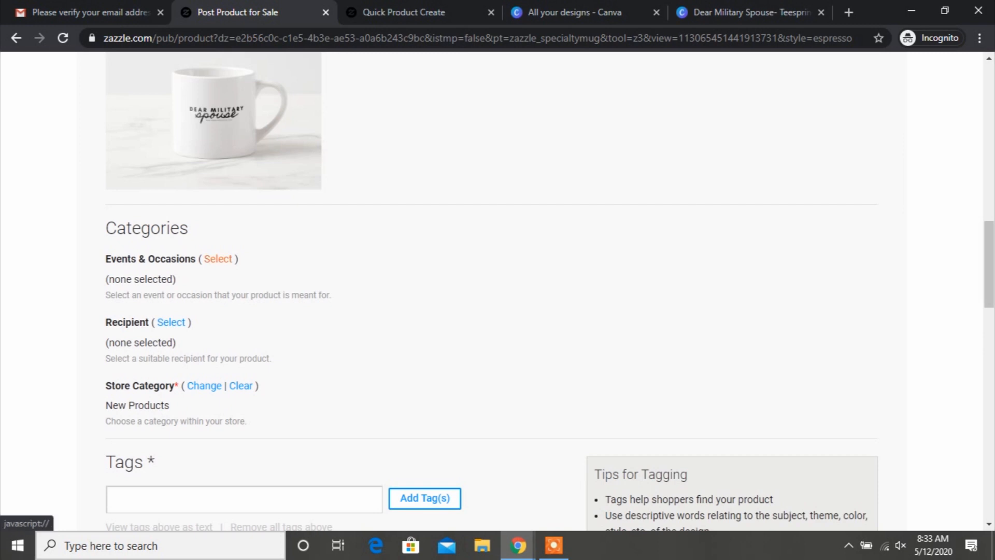
pyautogui.click(217, 259)
pyautogui.moveTo(312, 218); pyautogui.dragTo(415, 240)
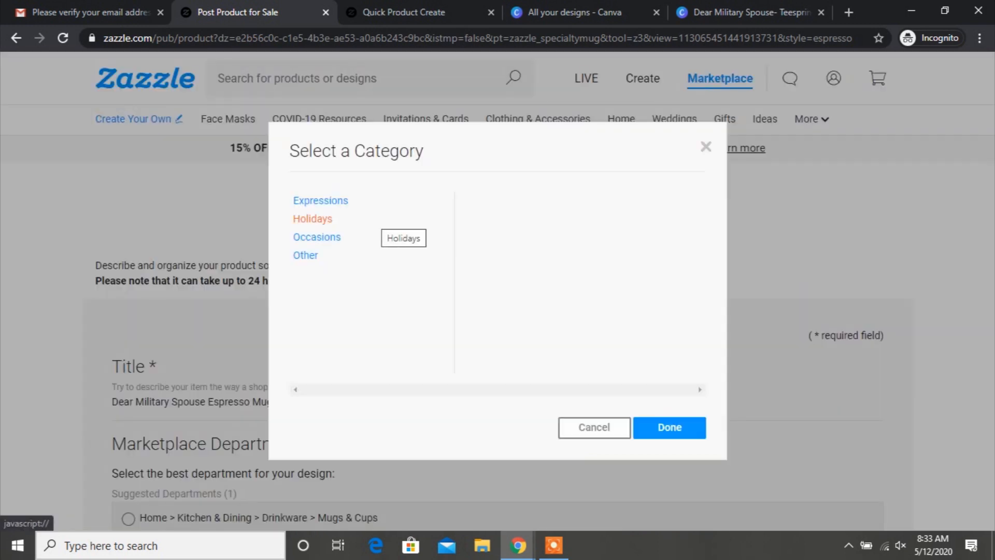
pyautogui.click(377, 237)
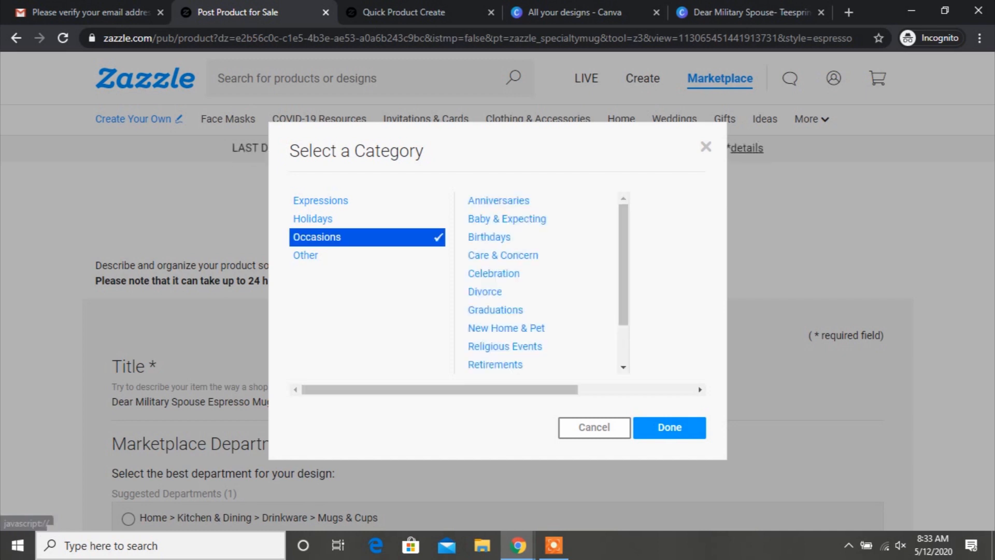
pyautogui.moveTo(604, 263); pyautogui.dragTo(604, 378)
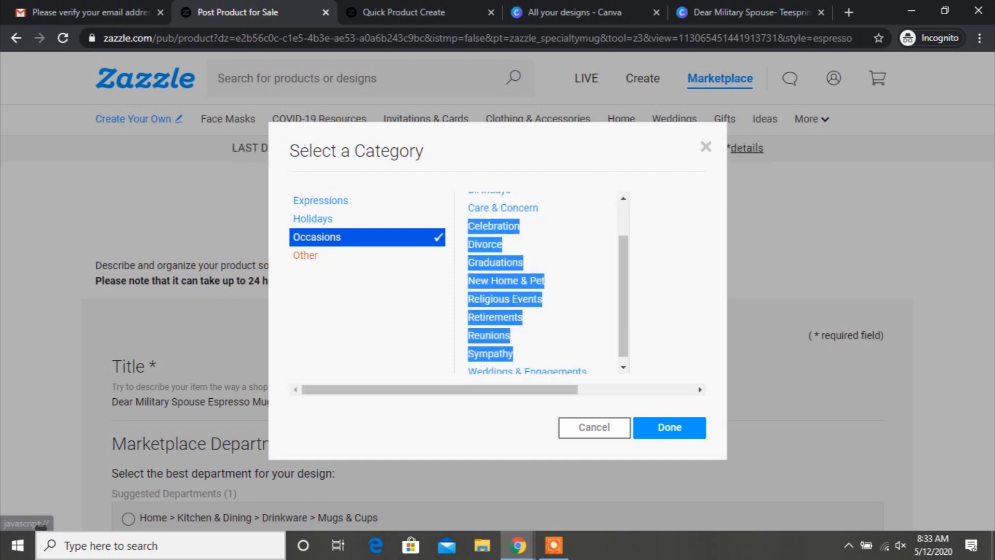
pyautogui.click(305, 255)
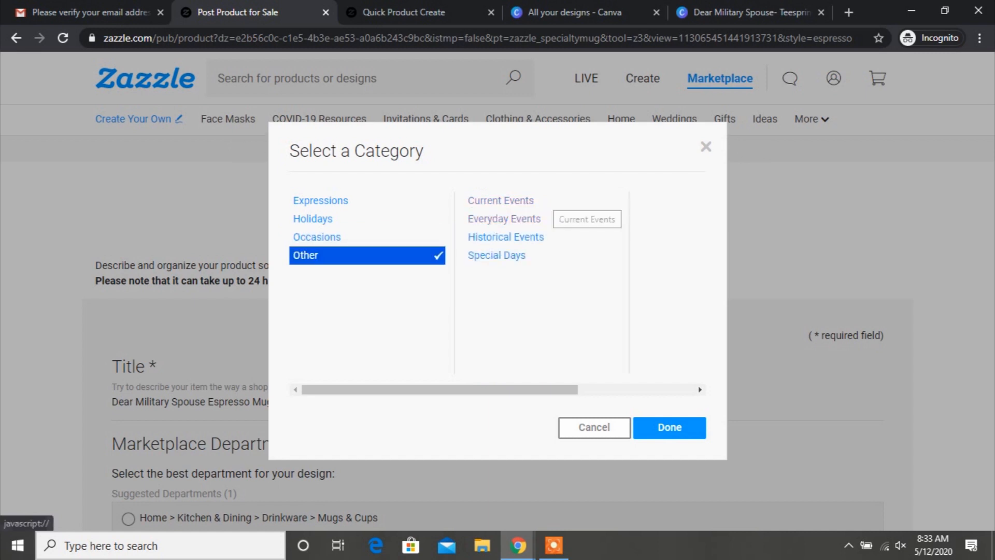
pyautogui.click(549, 219)
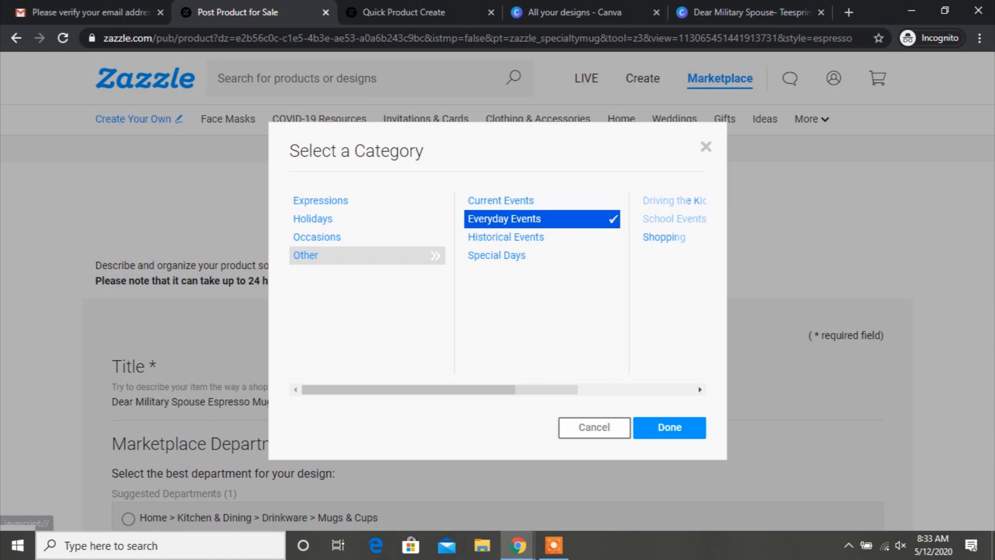
pyautogui.click(669, 427)
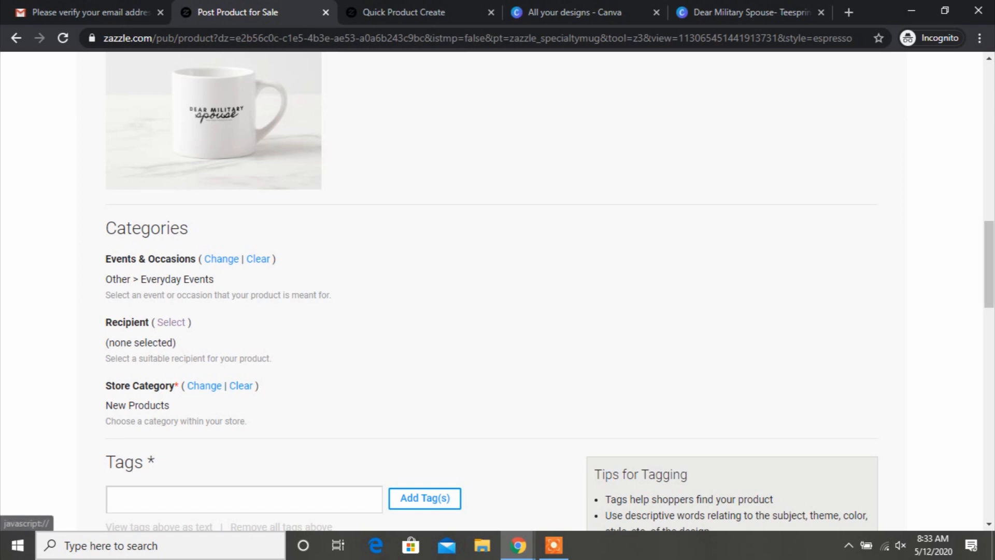
# Set the product's recipient category to For Anyone > Military
pyautogui.click(171, 322)
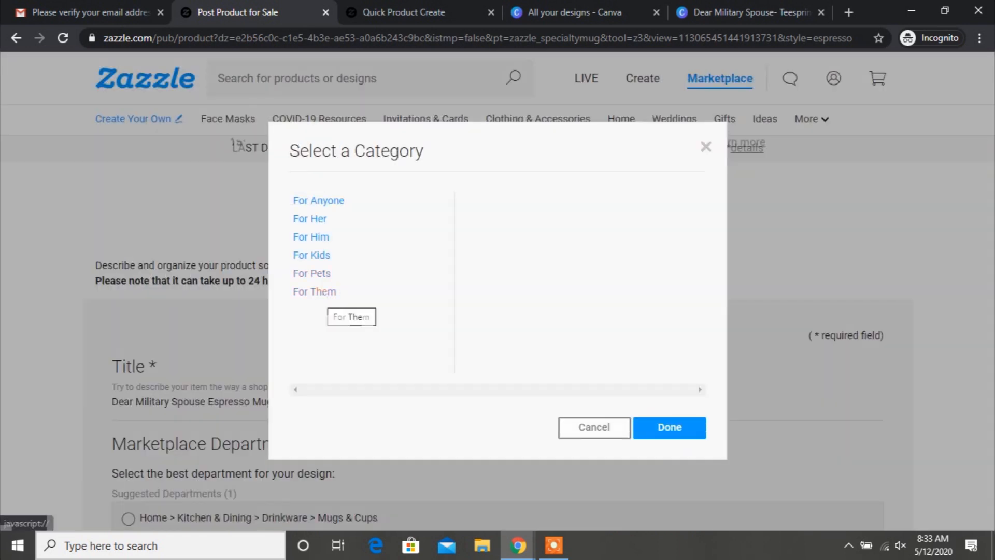
pyautogui.click(327, 292)
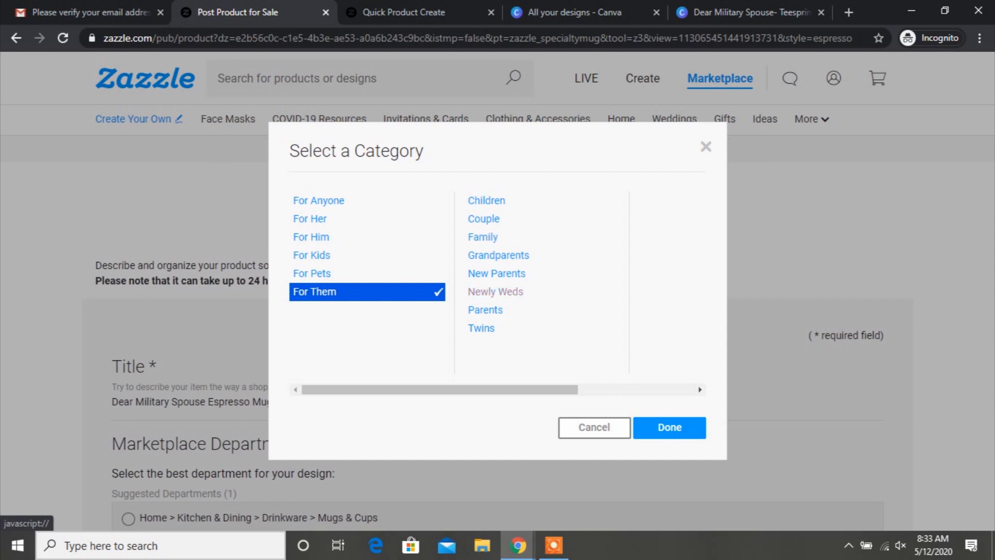
pyautogui.click(322, 201)
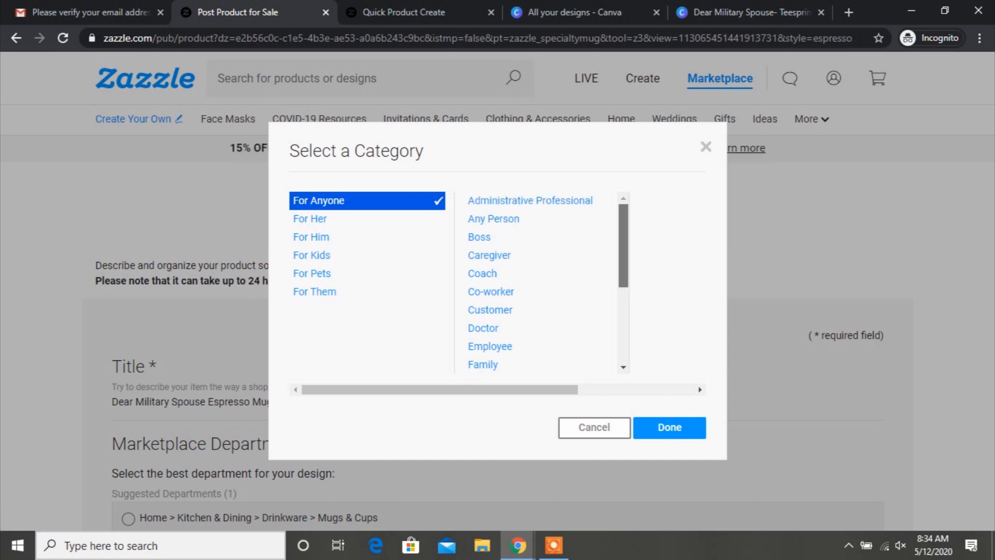
pyautogui.scroll(-3, 539, 283)
pyautogui.click(485, 278)
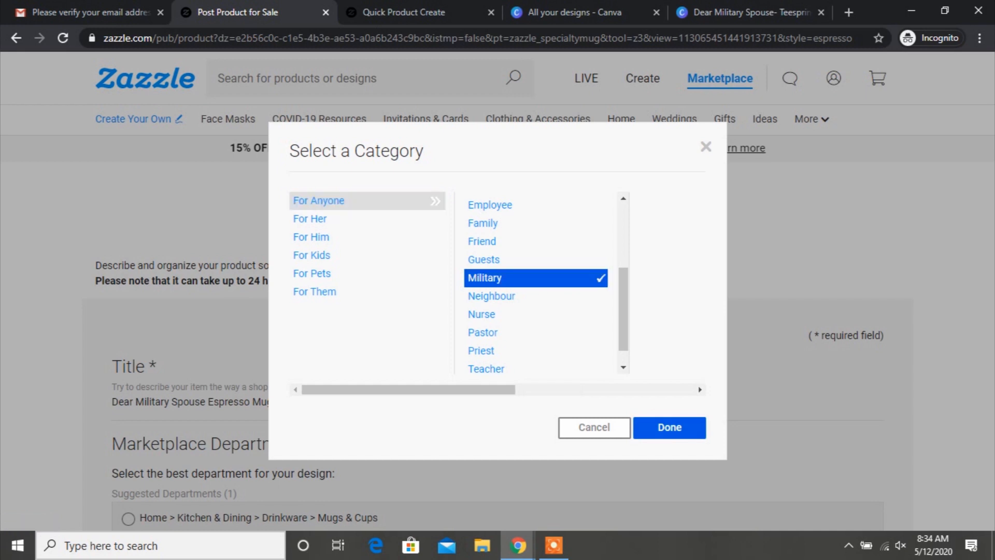
pyautogui.click(669, 428)
# Add the product tags militaryspouse, militarywives, milso and milspo
pyautogui.scroll(-1, 498, 290)
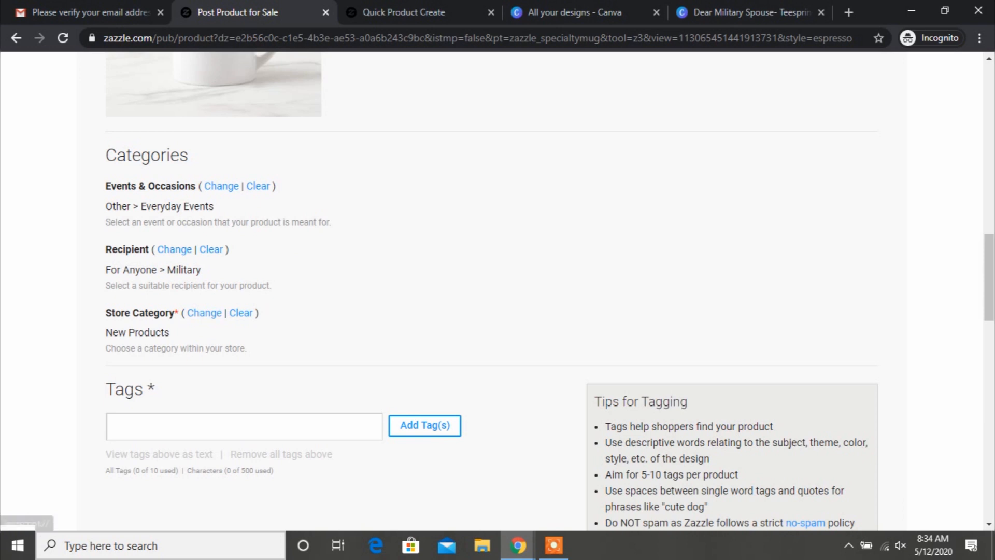
pyautogui.click(218, 426)
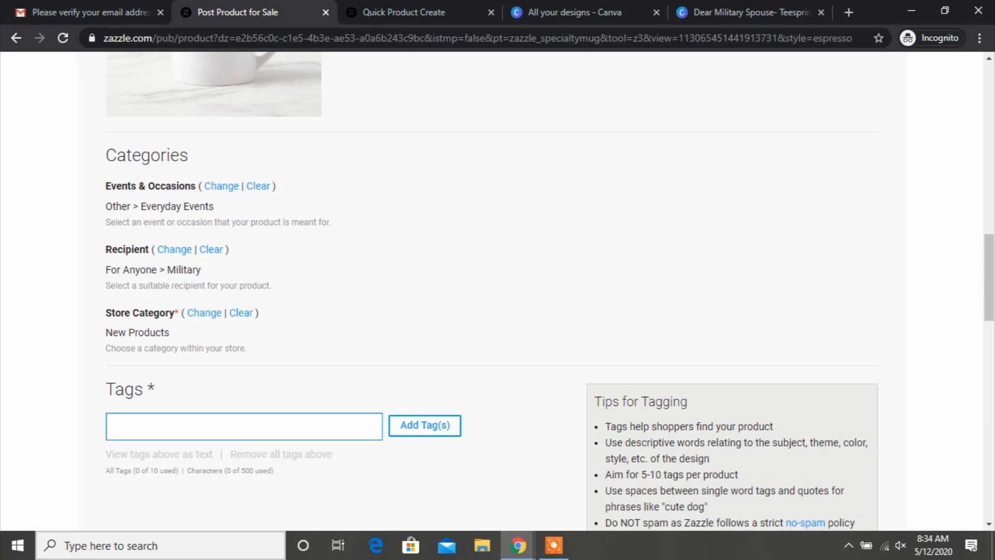
pyautogui.write('militaryspouse')
pyautogui.press('Return')
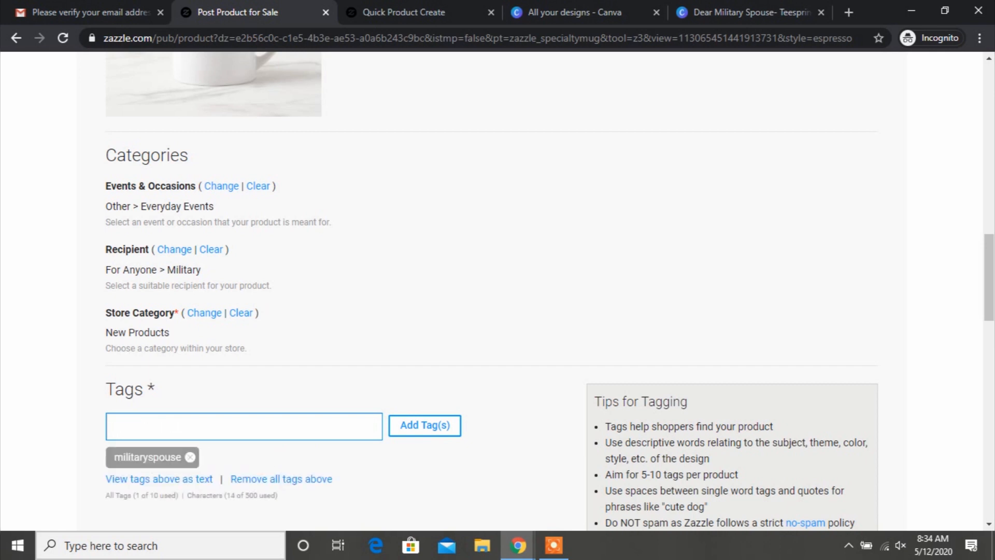
pyautogui.write('militarywives')
pyautogui.press('Return')
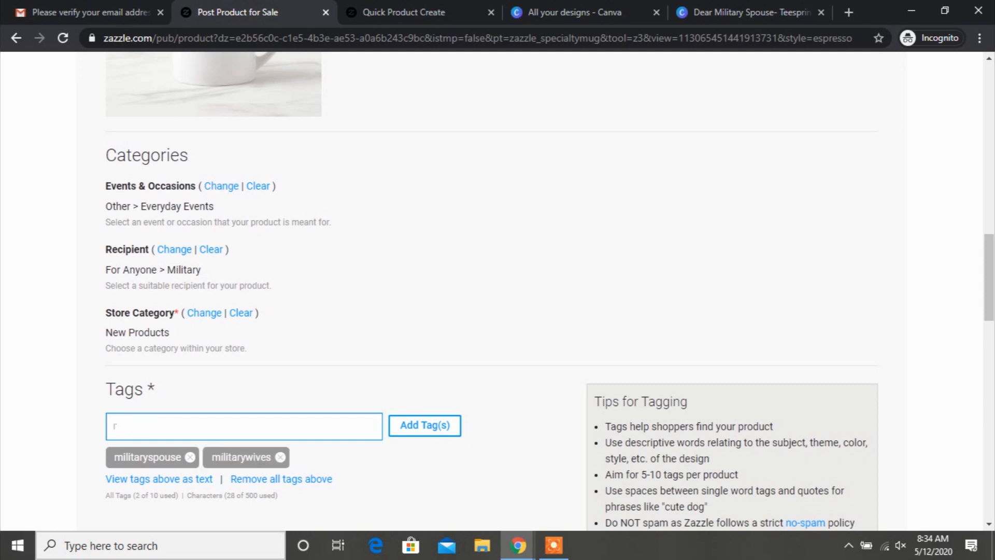
pyautogui.write('milso')
pyautogui.press('Return')
pyautogui.write('milspo')
pyautogui.press('Return')
# Add the product tags armywives, army, wife and veteran
pyautogui.press('BackSpace')
pyautogui.write('armywives')
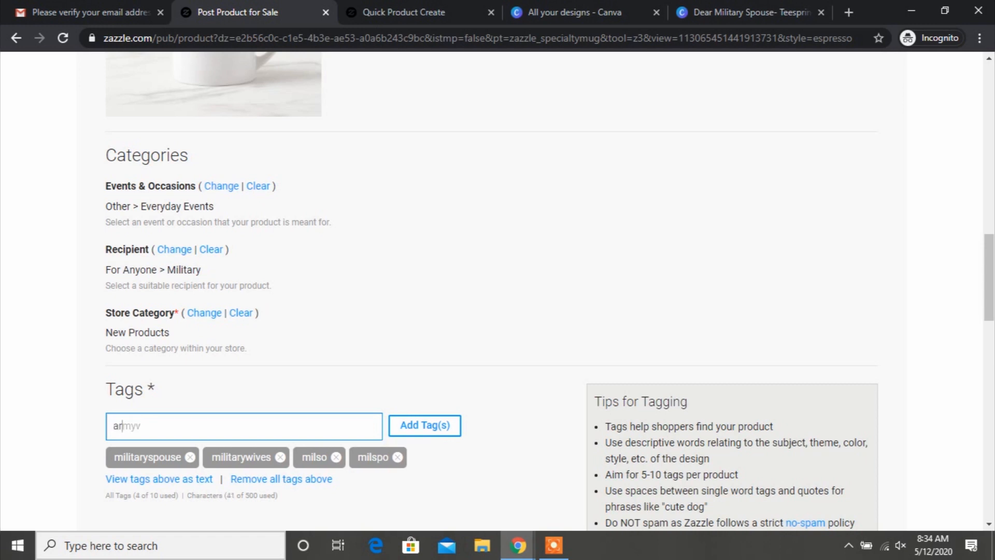
pyautogui.press('Return')
pyautogui.write('army wife')
pyautogui.press('Return')
pyautogui.write('vet')
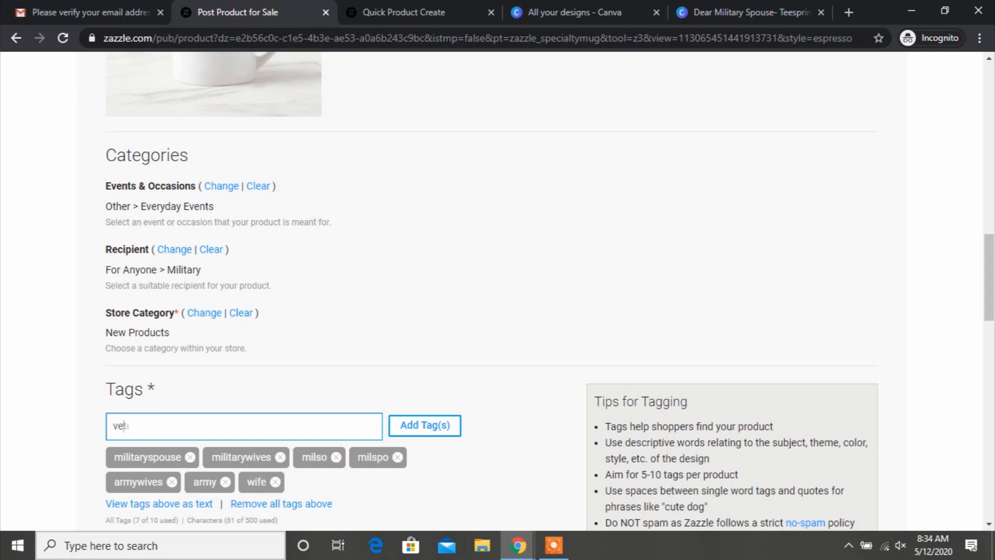
pyautogui.write('eran')
pyautogui.press('Return')
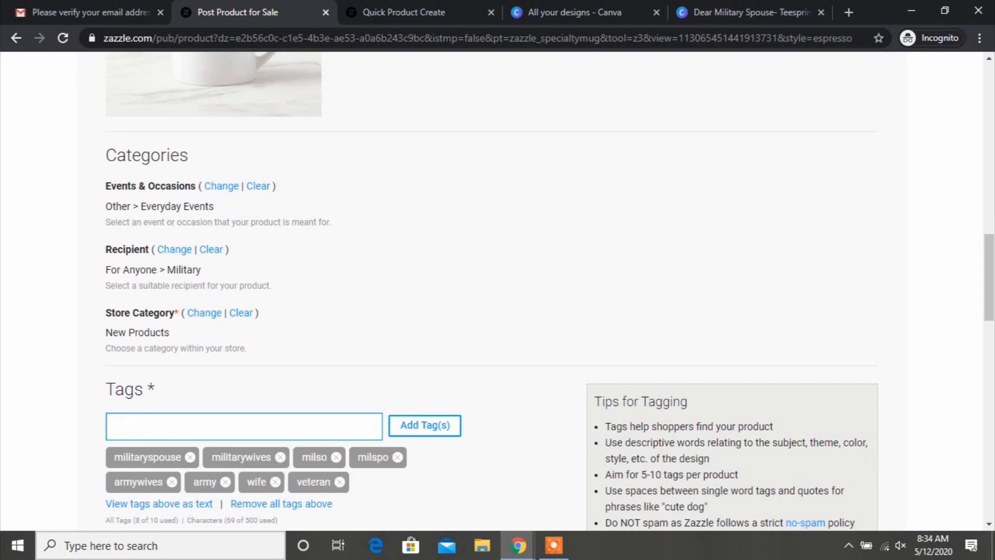
# Add the product tags dearmilitaryspouse and themilitaryspouse
pyautogui.write('dearmilitaryspouse')
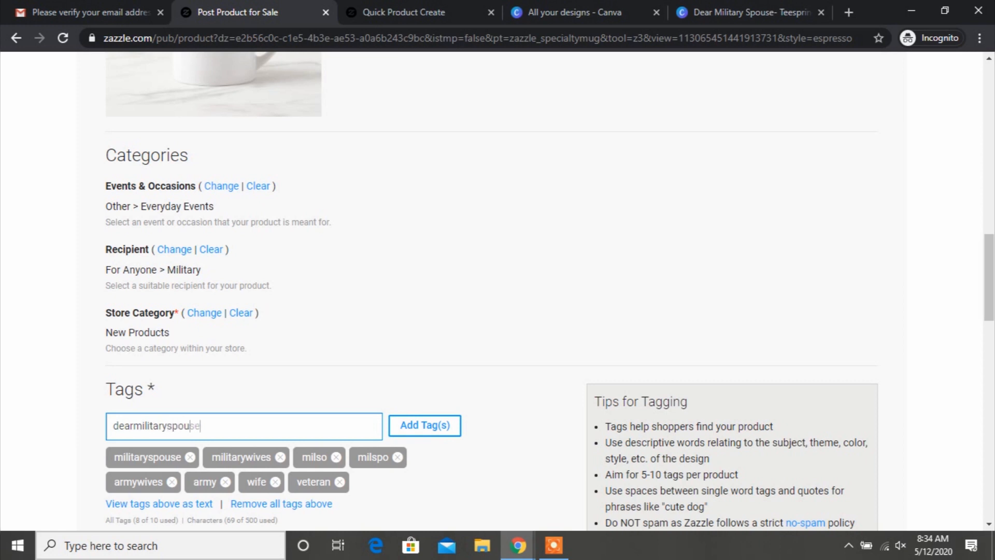
pyautogui.press('Return')
pyautogui.write('themi')
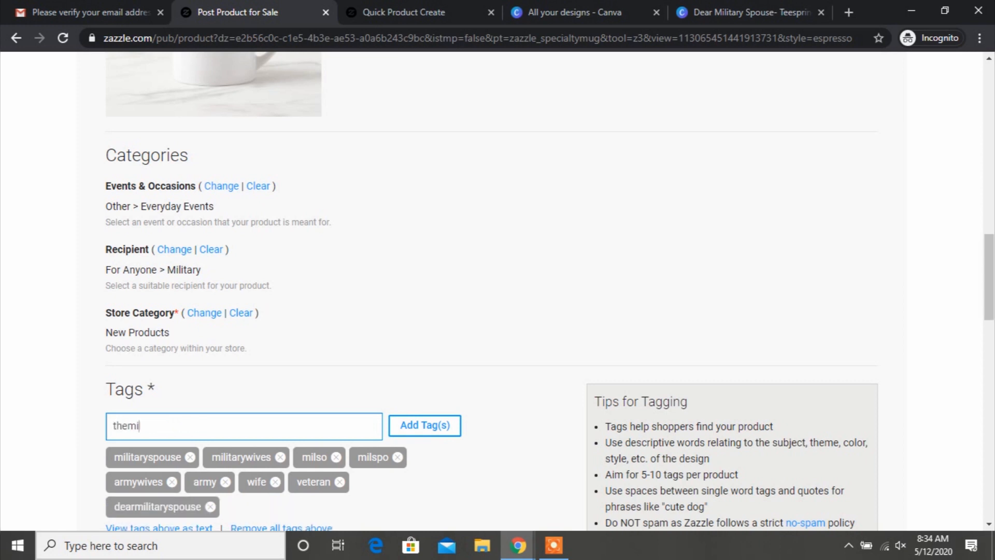
pyautogui.write('litaryspouse')
pyautogui.press('Return')
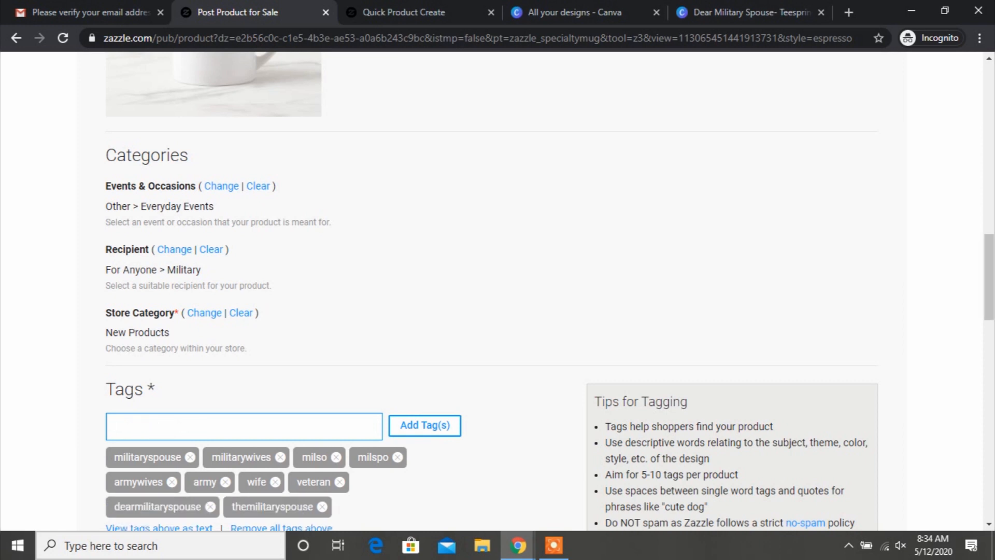
# Try to add "military mugs" to the product tags, and clear the tag entry
pyautogui.scroll(-3, 497, 291)
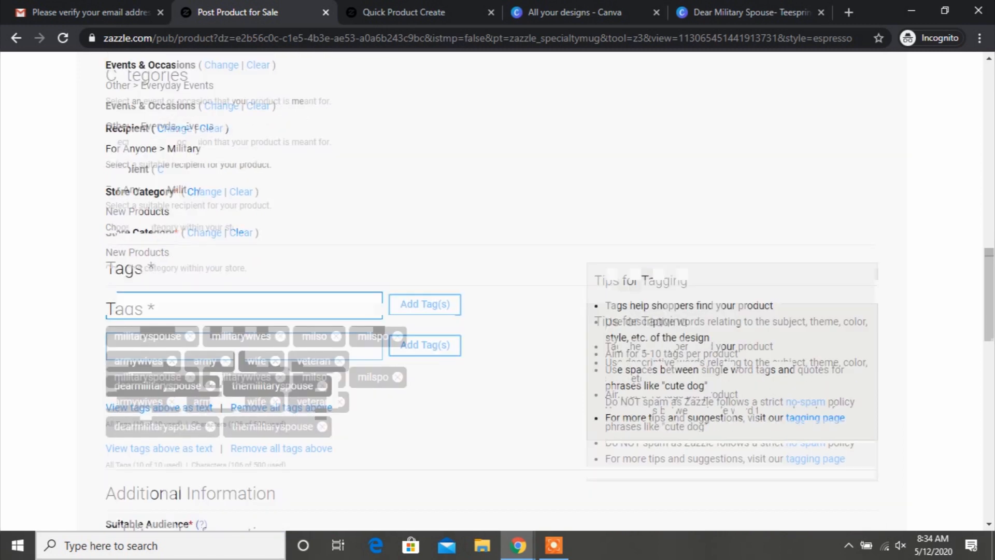
pyautogui.write('military mugs')
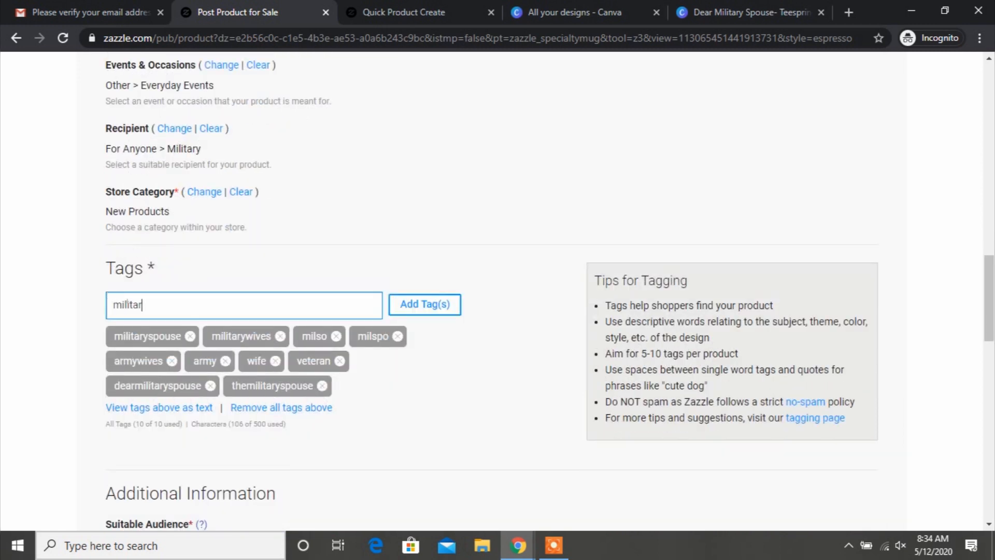
pyautogui.press('Return')
pyautogui.write('milit')
pyautogui.press('BackSpace')
pyautogui.press('BackSpace')
pyautogui.press('BackSpace')
pyautogui.press('BackSpace')
pyautogui.press('BackSpace')
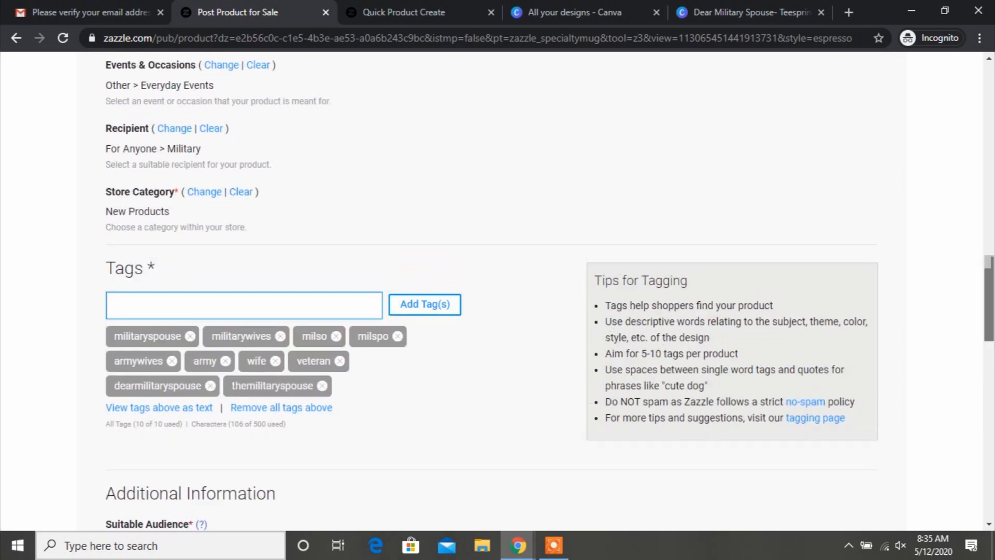
# Rate the product's suitable audience as G
pyautogui.scroll(-3, 492, 290)
pyautogui.scroll(-2, 491, 290)
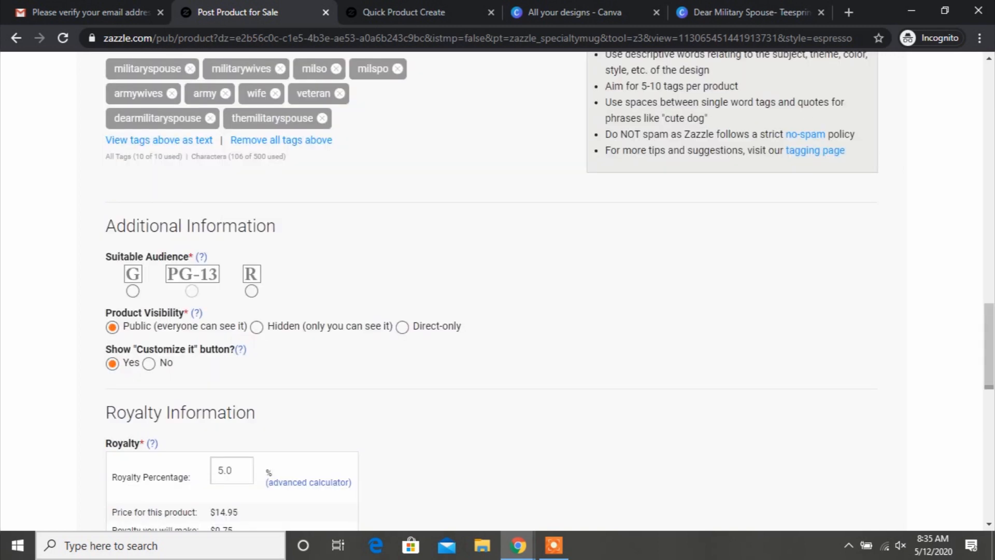
pyautogui.click(133, 291)
pyautogui.scroll(-2, 498, 290)
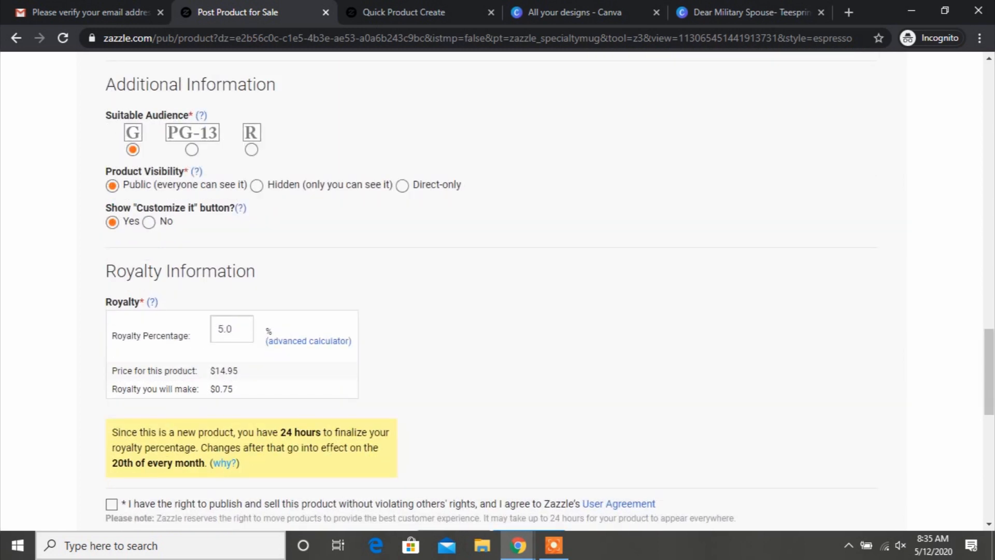
# Try a royalty percentage of 6.0 for the espresso mug
pyautogui.doubleClick(225, 329)
pyautogui.write('6.0')
pyautogui.press('Tab')
# Set the royalty percentage to 10 and choose the suggested Home > Kitchen & Dining > Drinkware > Mugs & Cups marketplace department
pyautogui.hotkey('shift', 'Tab')
pyautogui.write('=')
pyautogui.press('BackSpace')
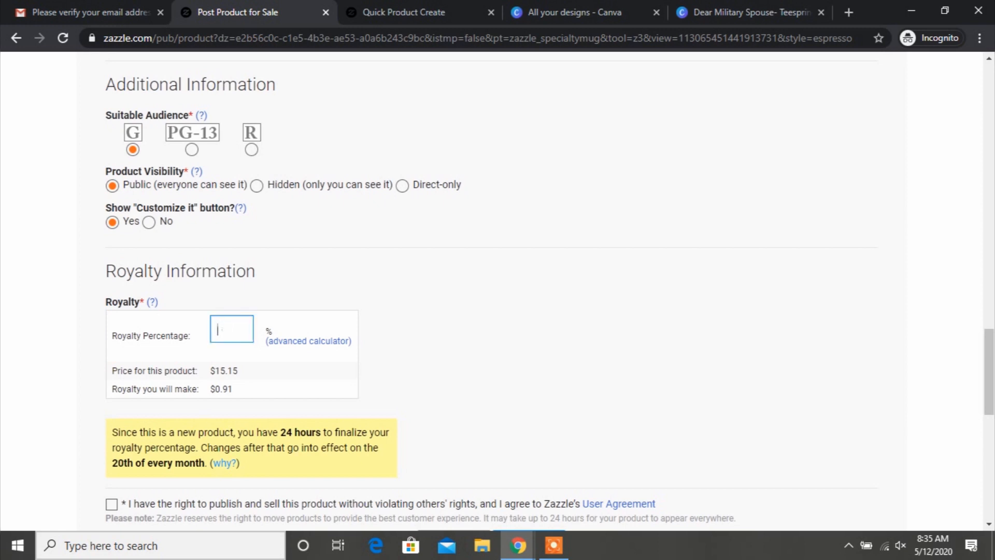
pyautogui.write('10')
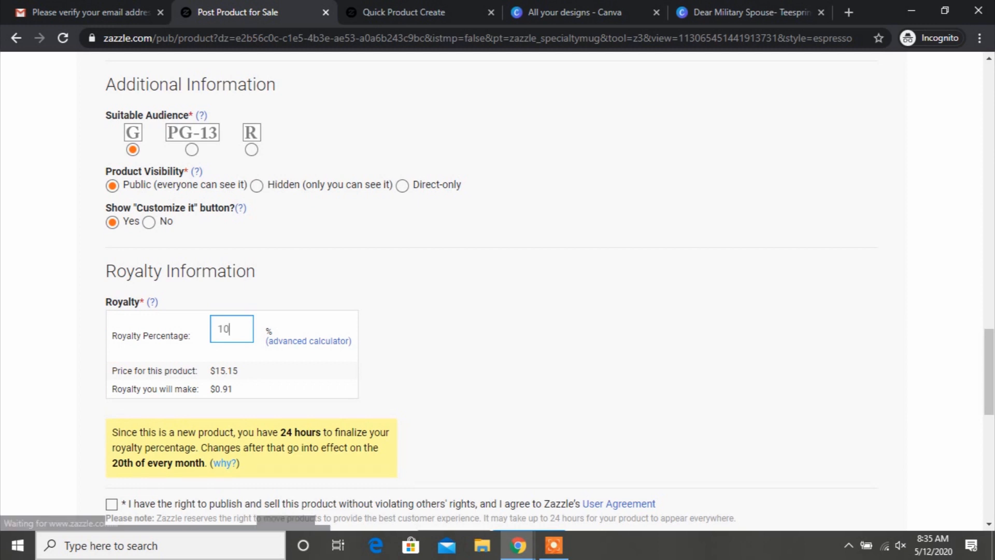
pyautogui.press('Return')
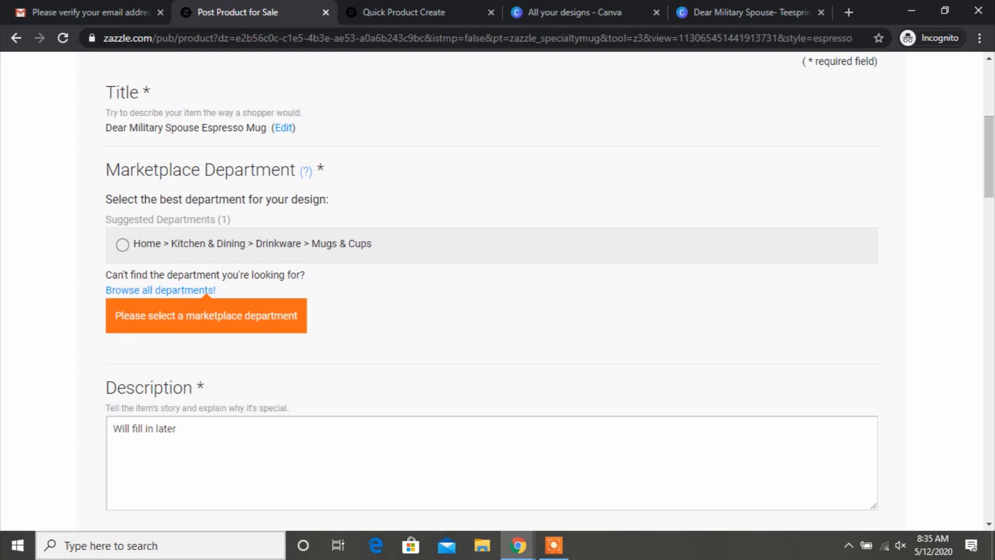
pyautogui.click(123, 245)
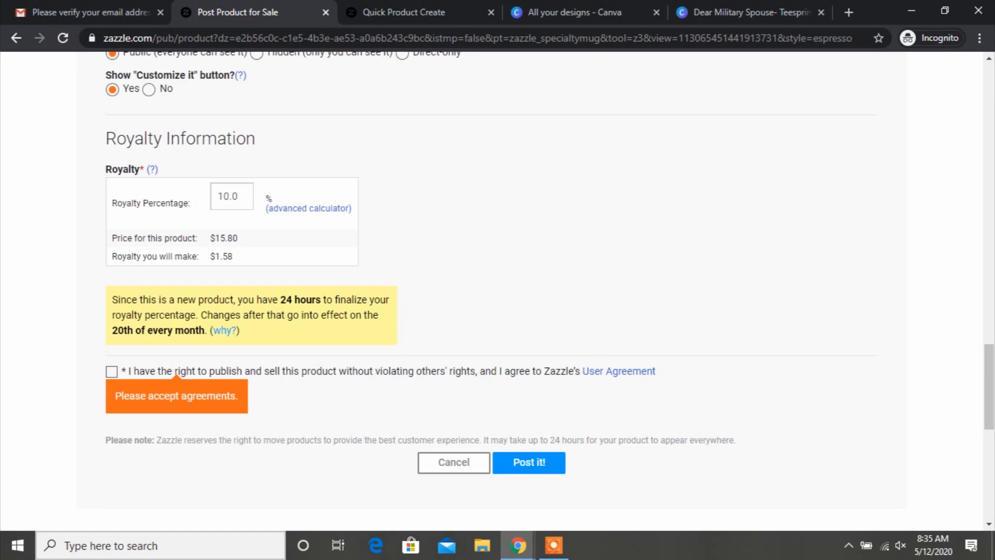
# Accept the publishing rights and user agreement, and post the espresso mug for sale
pyautogui.click(111, 371)
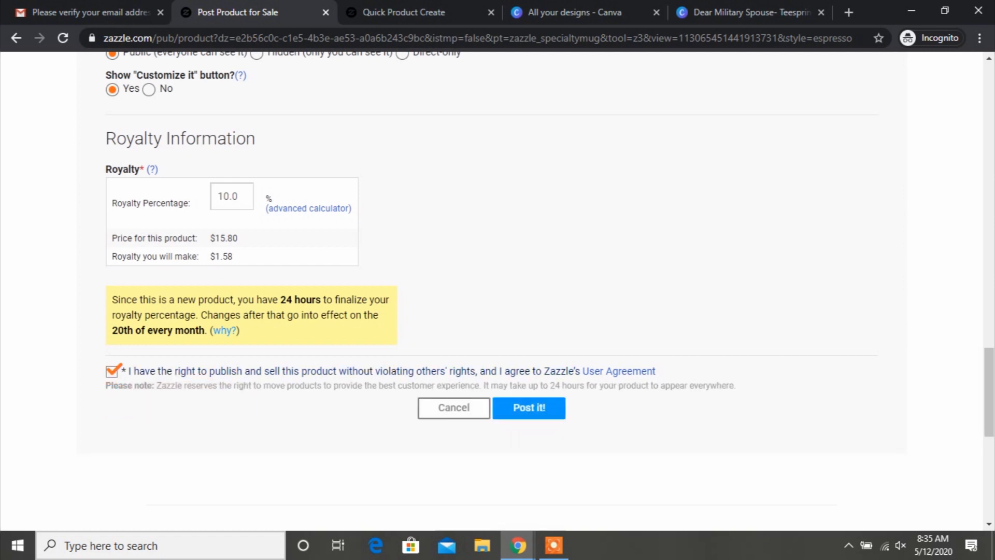
pyautogui.click(529, 407)
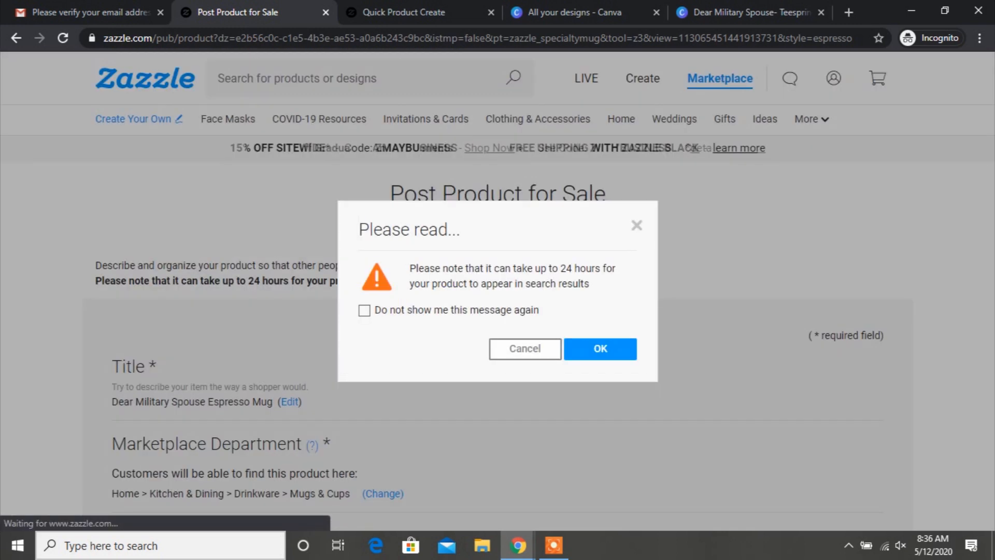
pyautogui.click(600, 349)
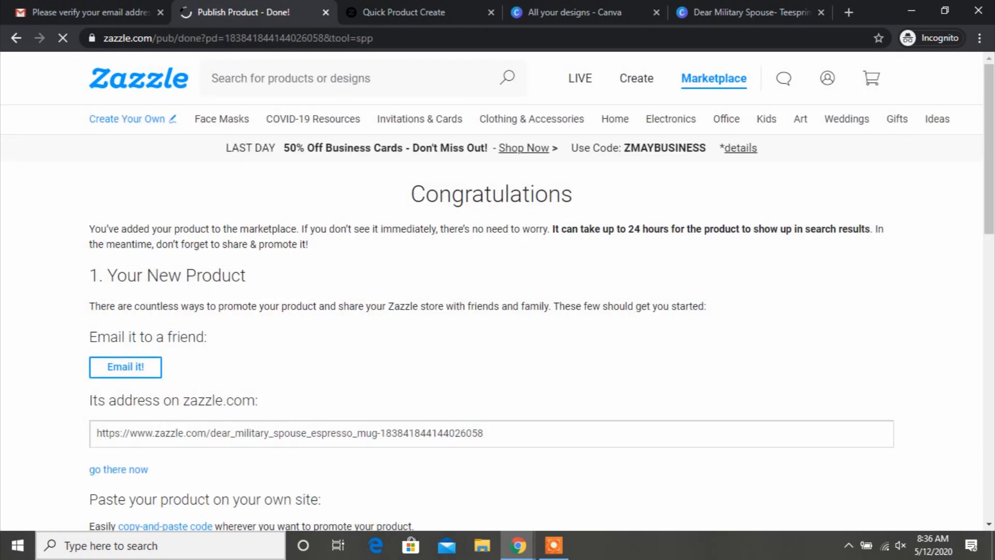
# Review the product address, store address and promotion options on the publishing confirmation page
pyautogui.scroll(-2, 491, 291)
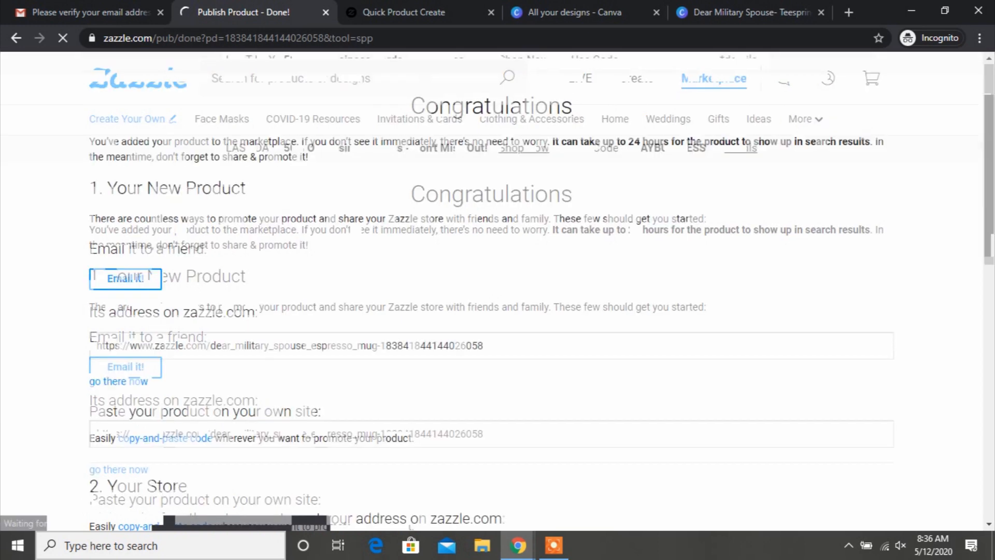
pyautogui.scroll(-3, 491, 290)
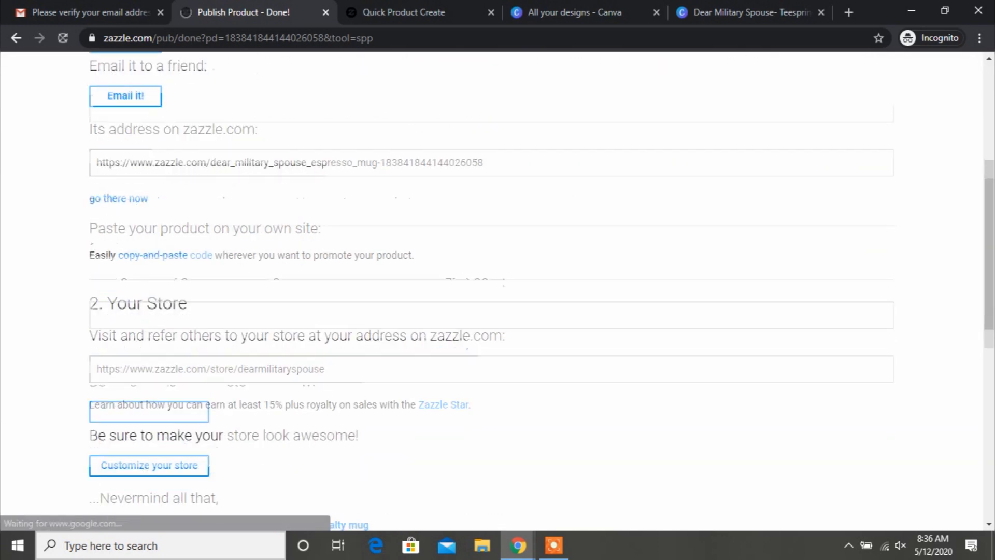
pyautogui.scroll(-1, 491, 290)
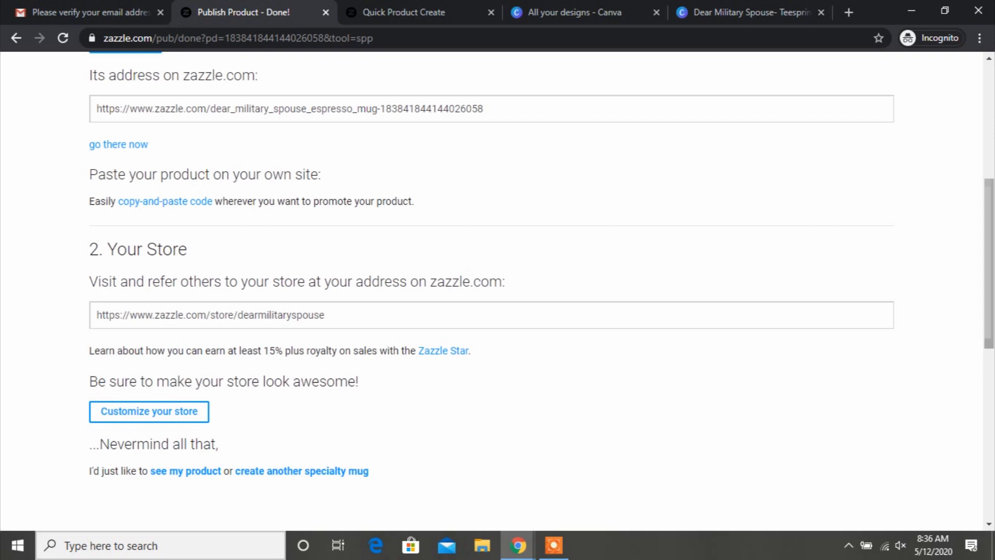
pyautogui.scroll(-1, 492, 291)
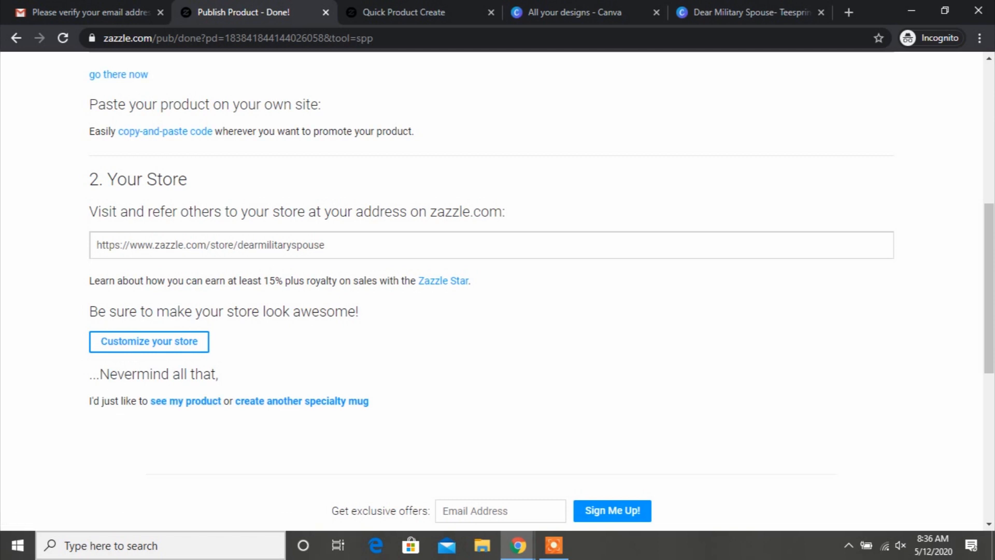
pyautogui.click(185, 402)
# Switch to the Quick Product Create page and choose the 'Add Logo' Template for the products to create
pyautogui.hotkey('ctrl', 'Tab')
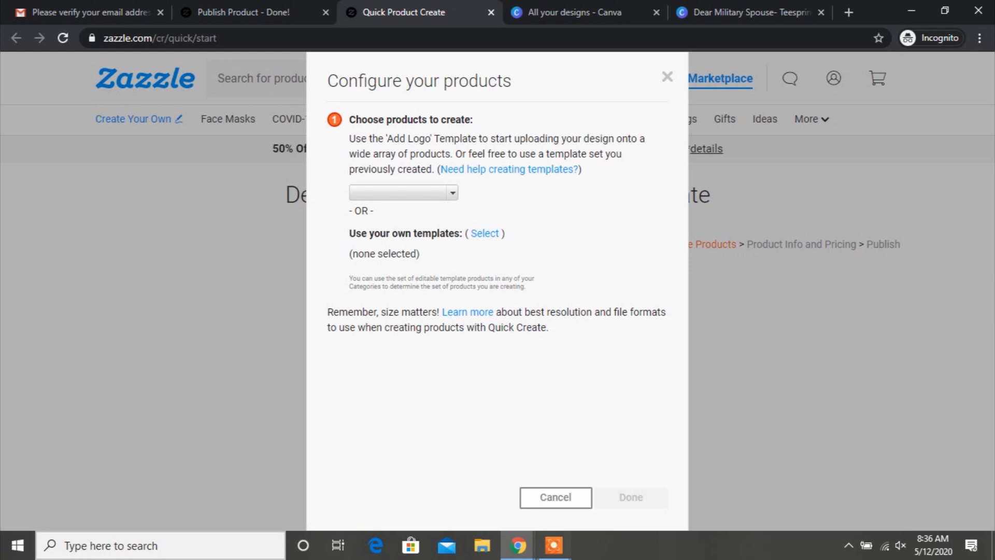
pyautogui.moveTo(553, 545)
pyautogui.click(452, 193)
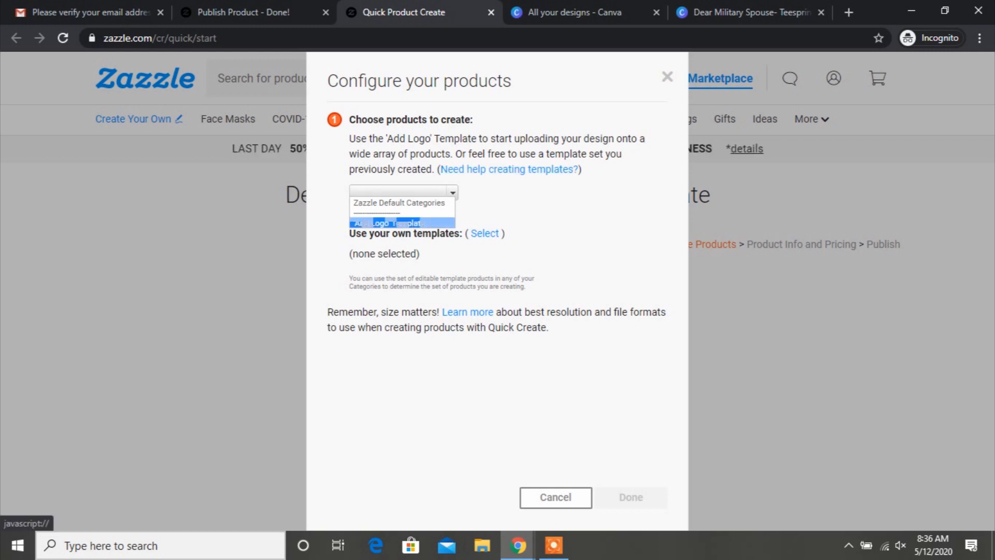
pyautogui.click(389, 223)
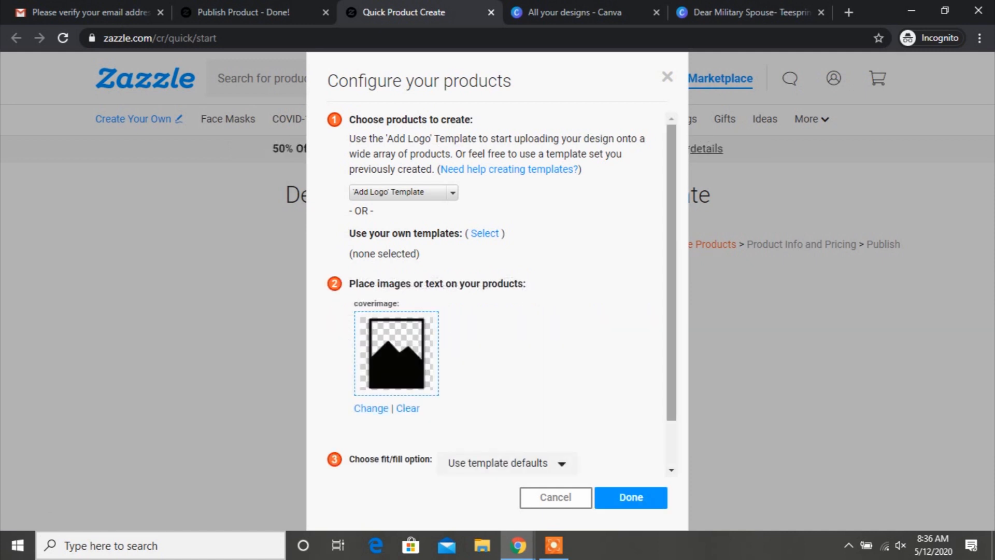
# Select the women's T-shirt, round button, tote bag and spiral notebook among the created products, and continue to Product Info and Pricing
pyautogui.scroll(-1, 502, 292)
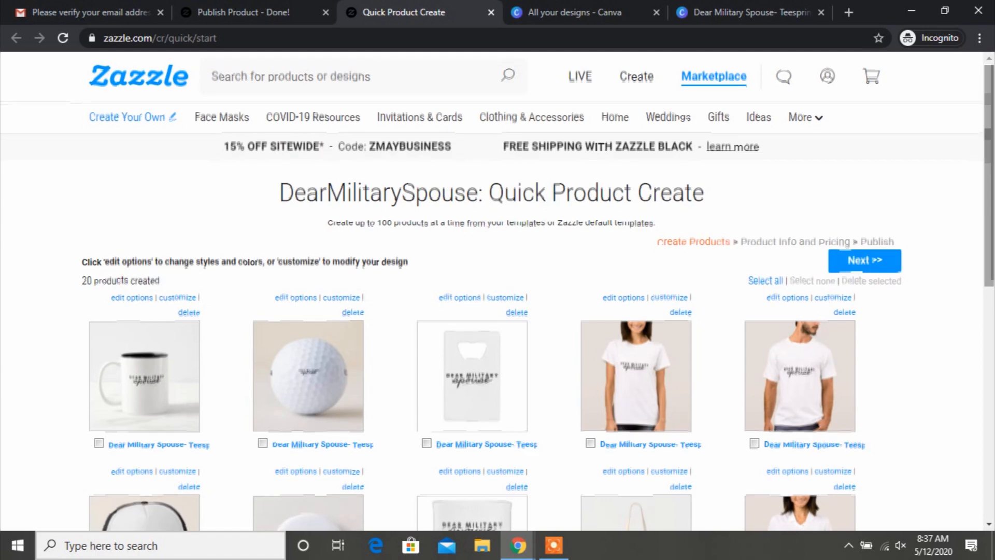
pyautogui.scroll(-2, 497, 294)
pyautogui.scroll(-2, 497, 294)
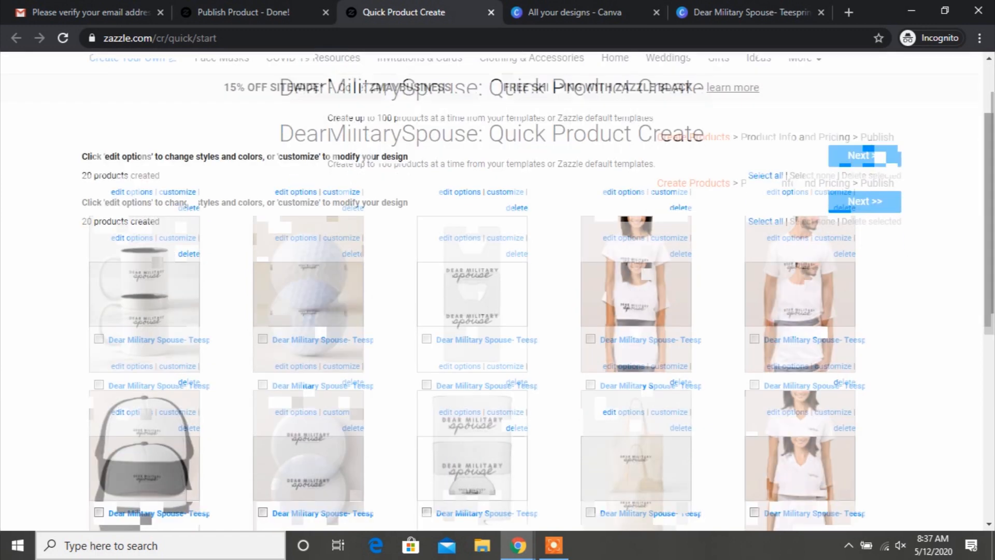
pyautogui.scroll(-2, 601, 317)
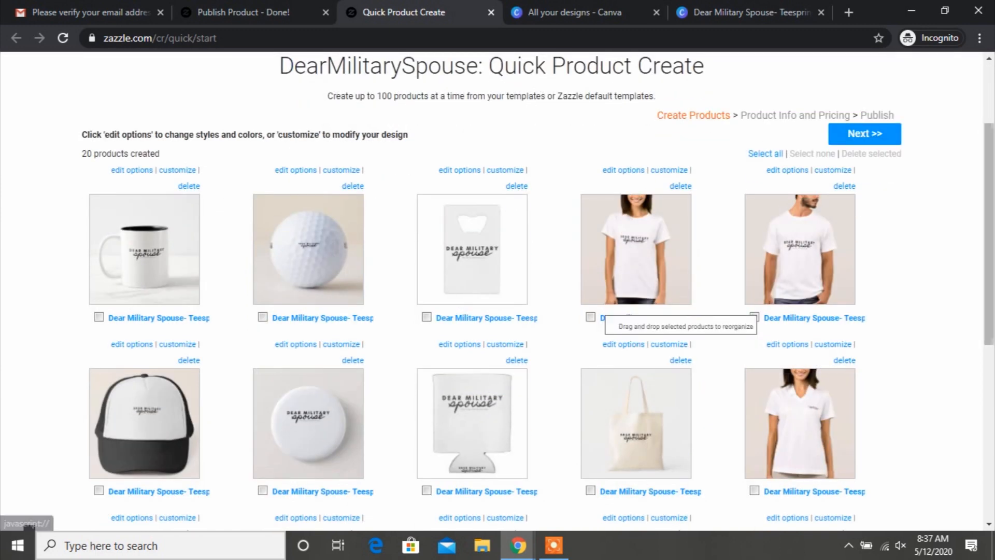
pyautogui.click(590, 317)
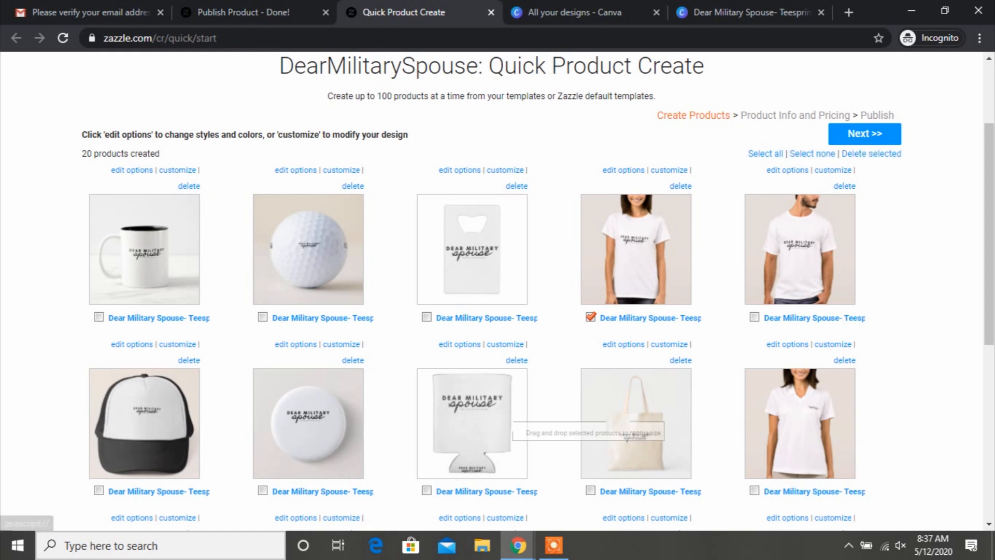
pyautogui.click(263, 490)
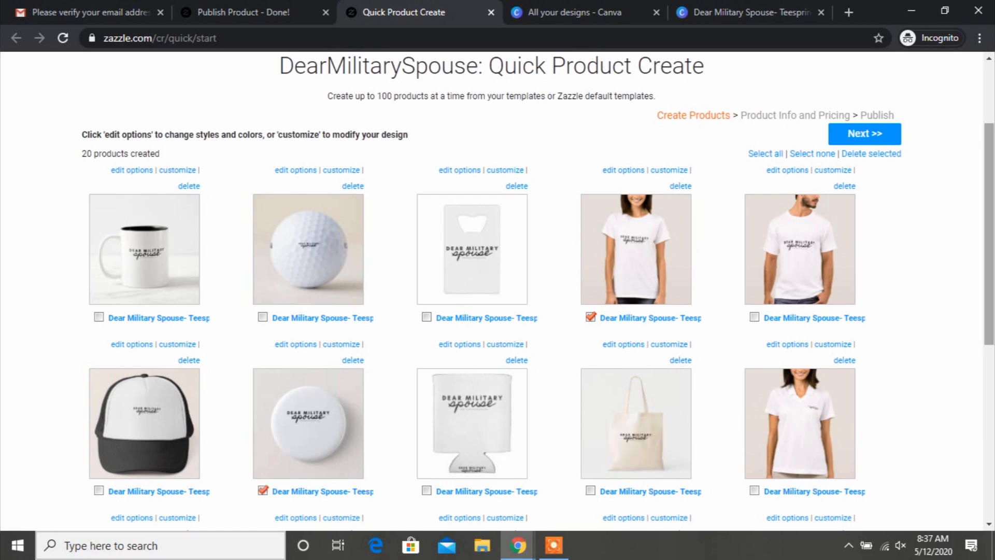
pyautogui.scroll(-1, 498, 290)
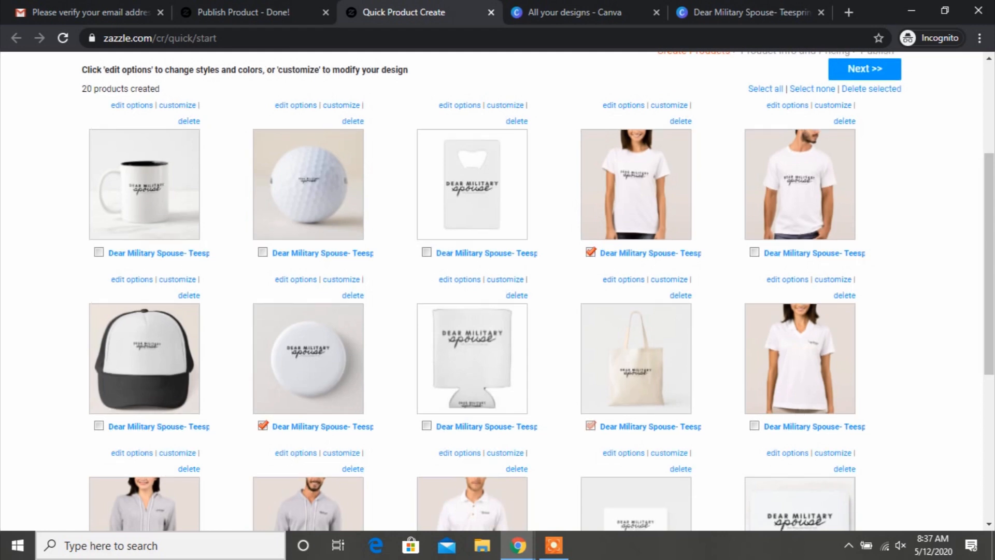
pyautogui.click(590, 426)
pyautogui.scroll(-3, 498, 290)
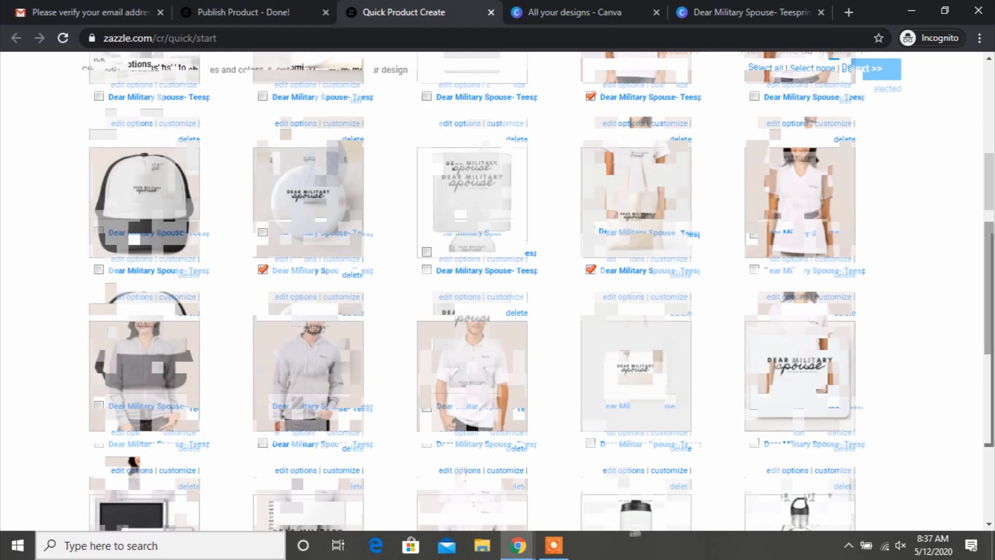
pyautogui.moveTo(989, 358); pyautogui.dragTo(989, 403)
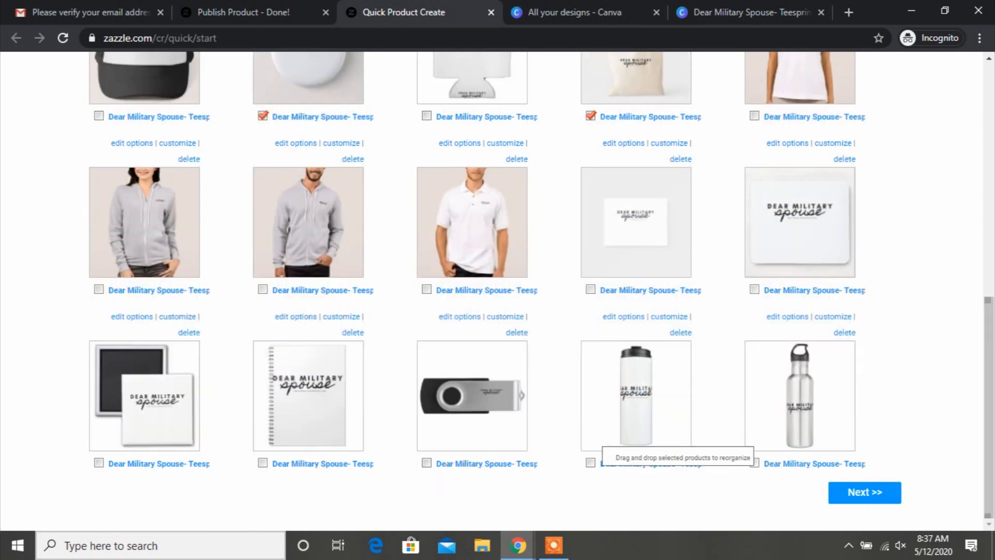
pyautogui.click(263, 463)
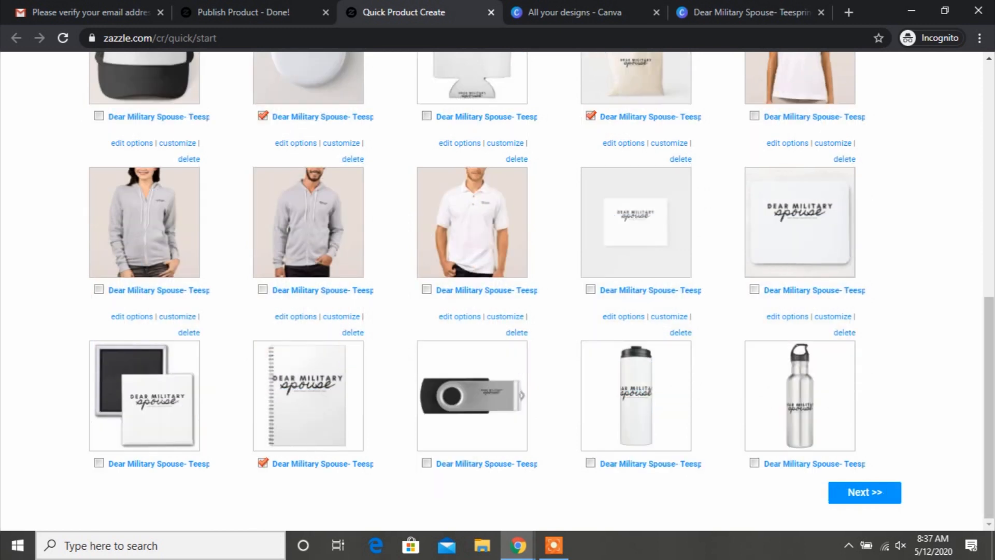
pyautogui.click(865, 492)
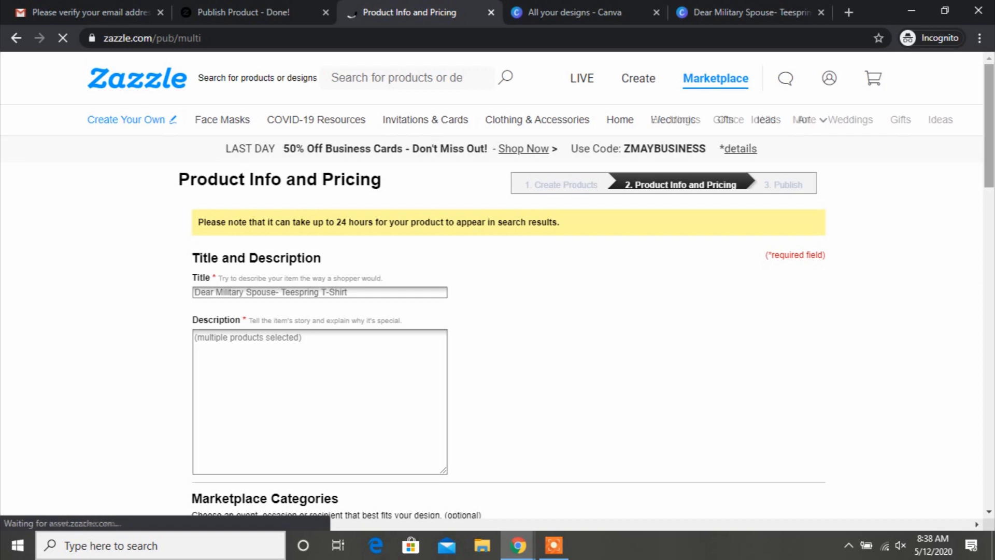
# Shorten the products' title to "Dear Military Spouse" and enter the description "Will fill in later"
pyautogui.scroll(-5, 508, 311)
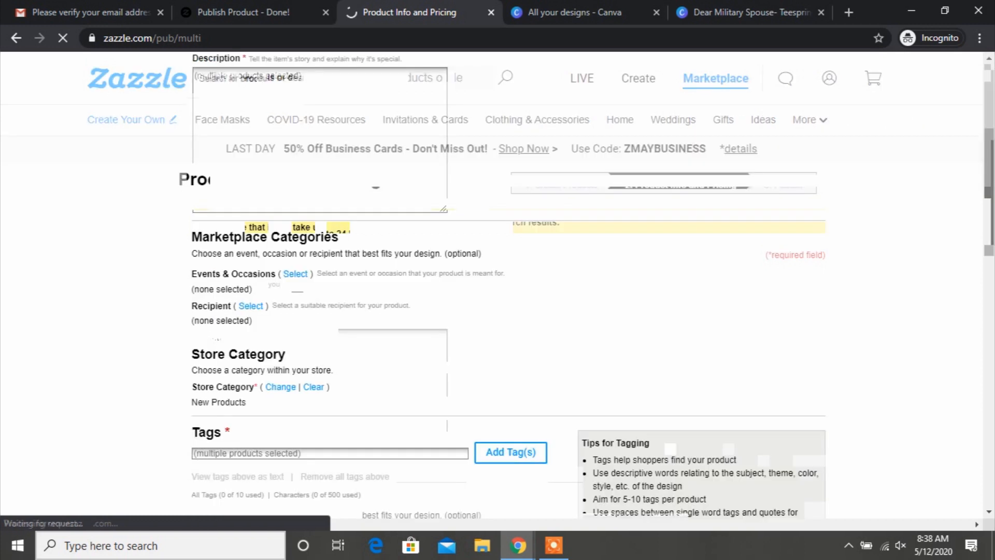
pyautogui.moveTo(281, 282); pyautogui.dragTo(348, 281)
pyautogui.press('BackSpace')
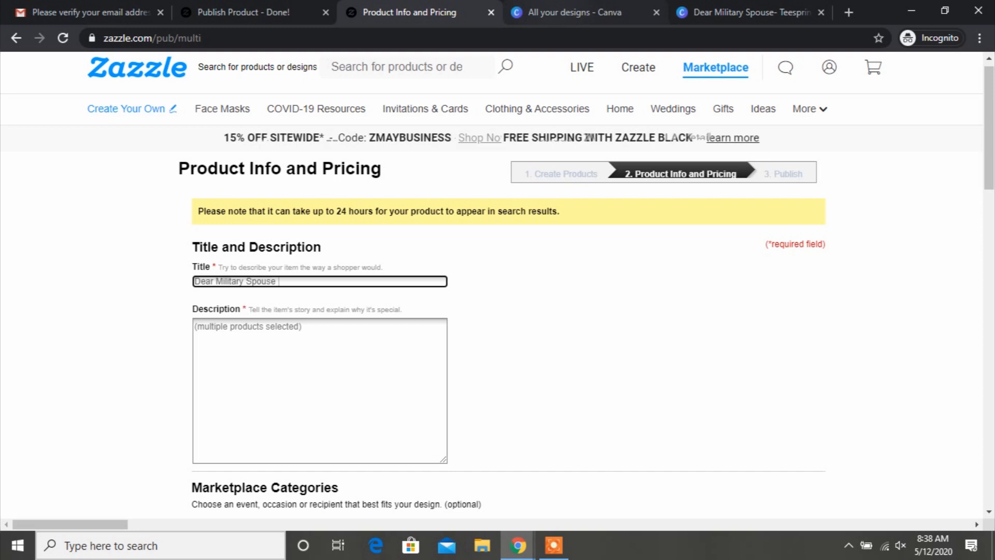
pyautogui.press('Tab')
pyautogui.write('Wil')
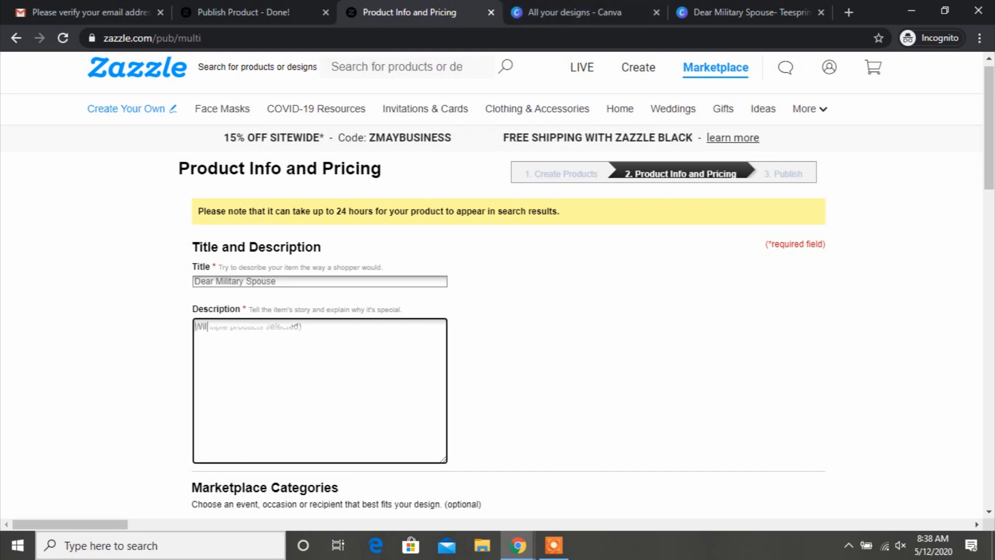
pyautogui.write('l fill in later')
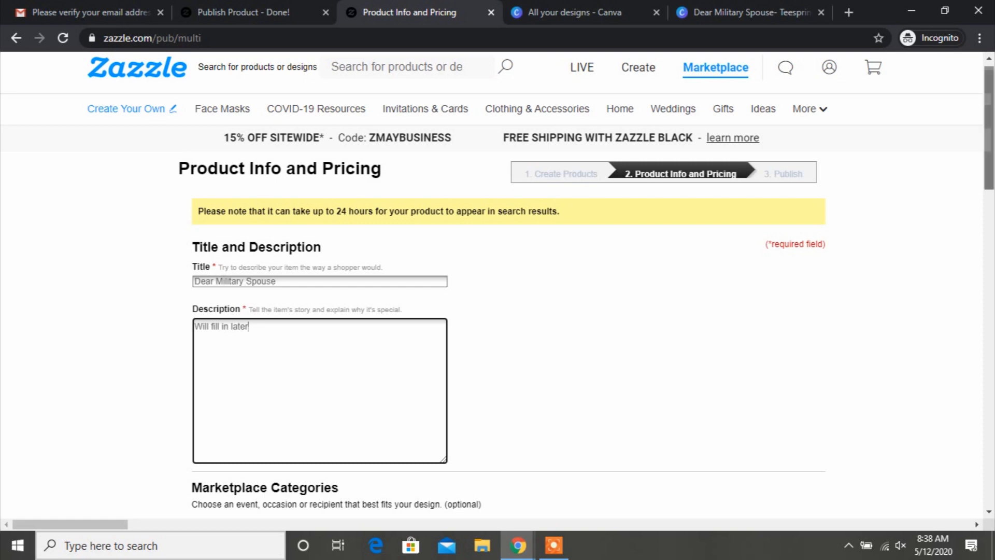
# Set the marketplace event category to Other > Everyday Events and the recipient to For Anyone > Military
pyautogui.scroll(-5, 497, 291)
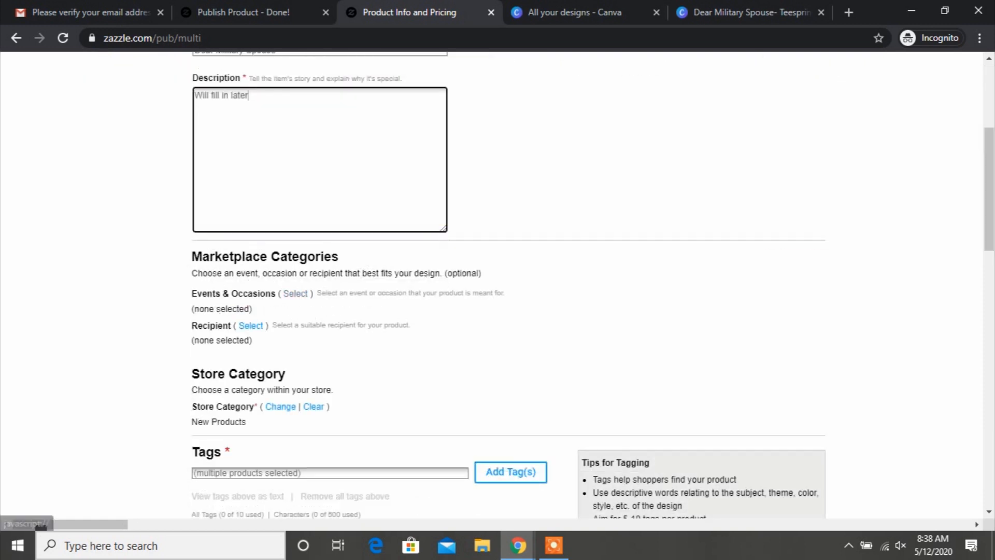
pyautogui.click(295, 294)
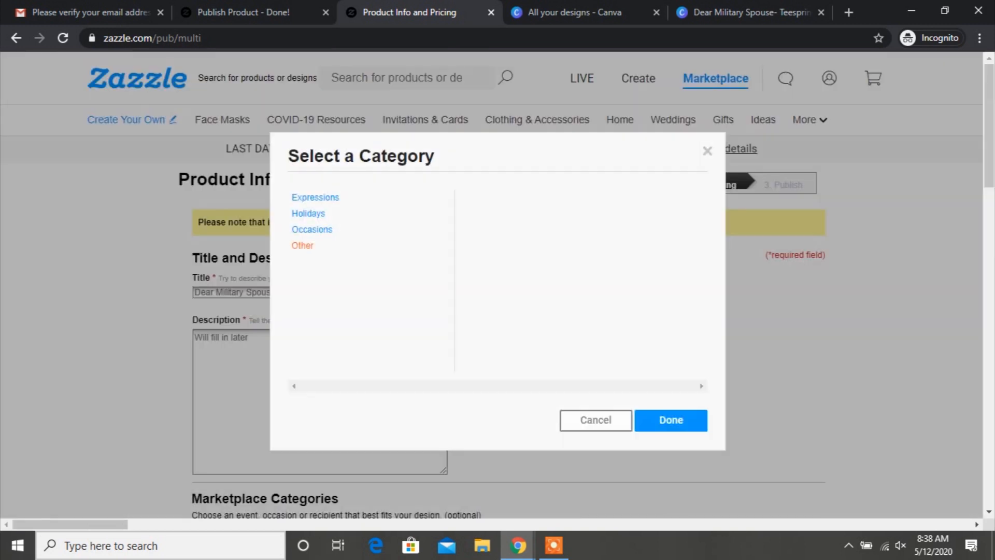
pyautogui.click(311, 245)
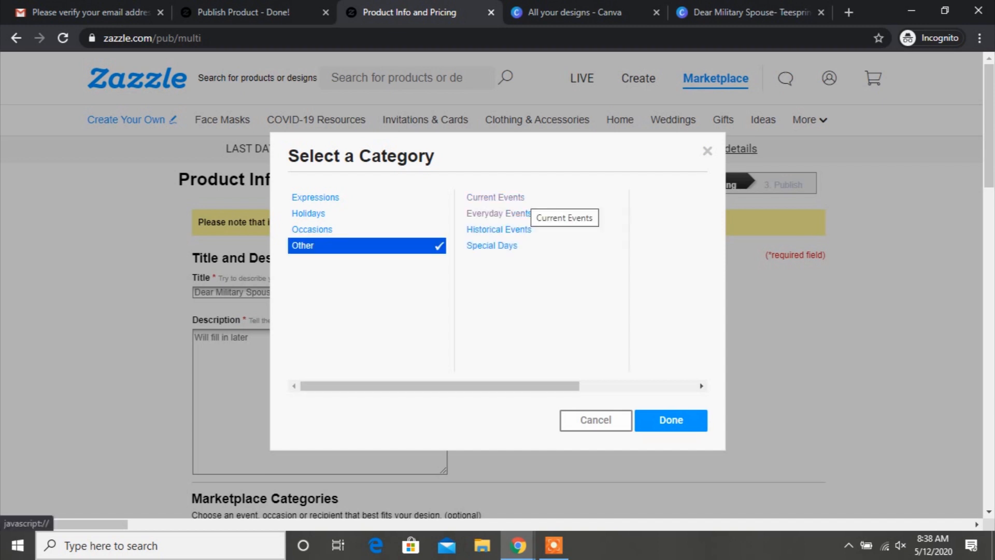
pyautogui.click(499, 214)
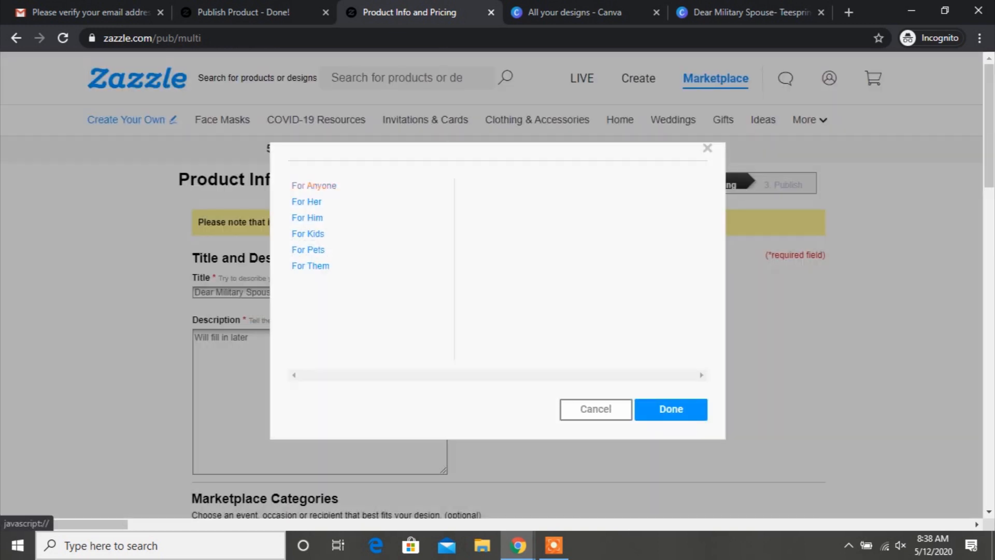
pyautogui.click(314, 185)
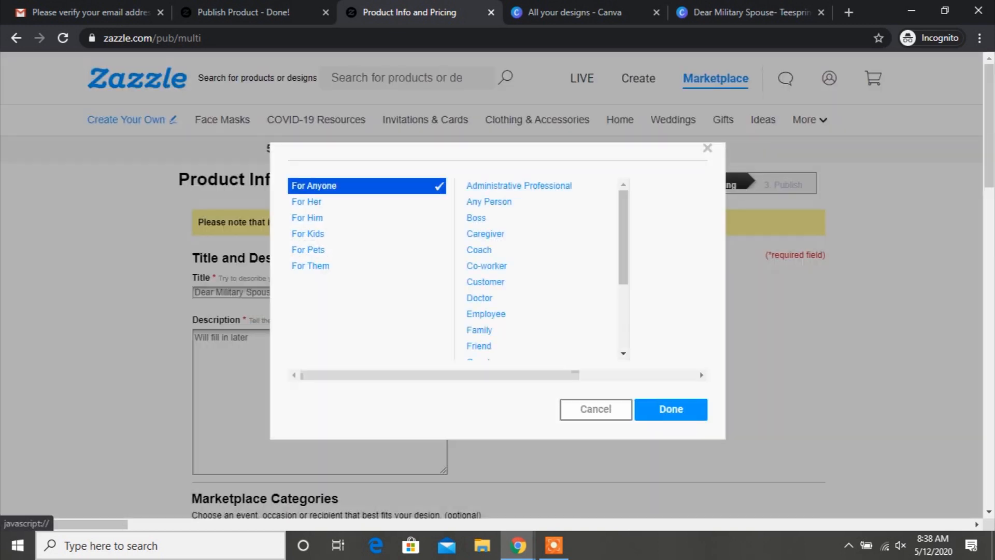
pyautogui.scroll(-3, 539, 267)
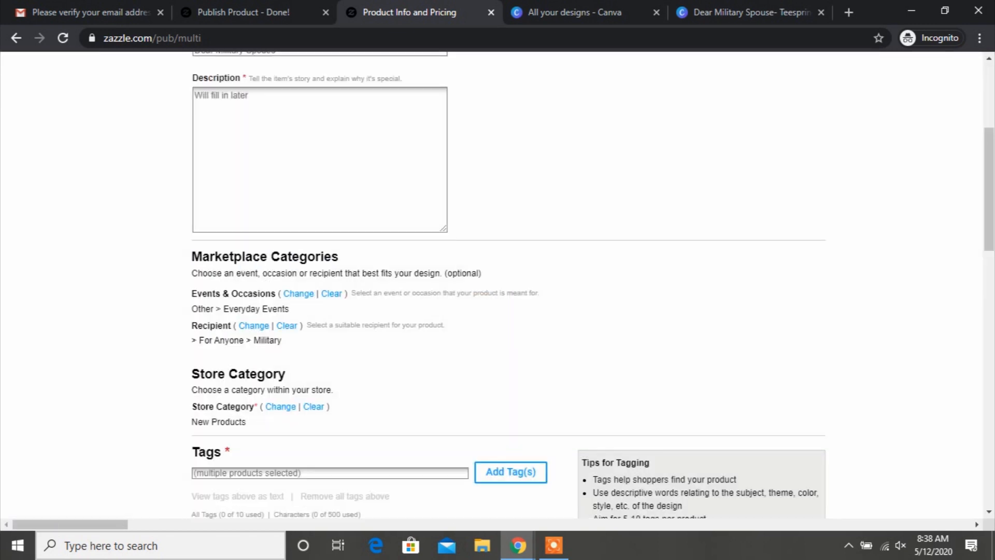
# Add the tags "military spouse tshirt", "militaryspousejournal" and "militaryspousebutton" to the products
pyautogui.moveTo(989, 189); pyautogui.dragTo(988, 204)
pyautogui.click(248, 355)
pyautogui.write('military spouse')
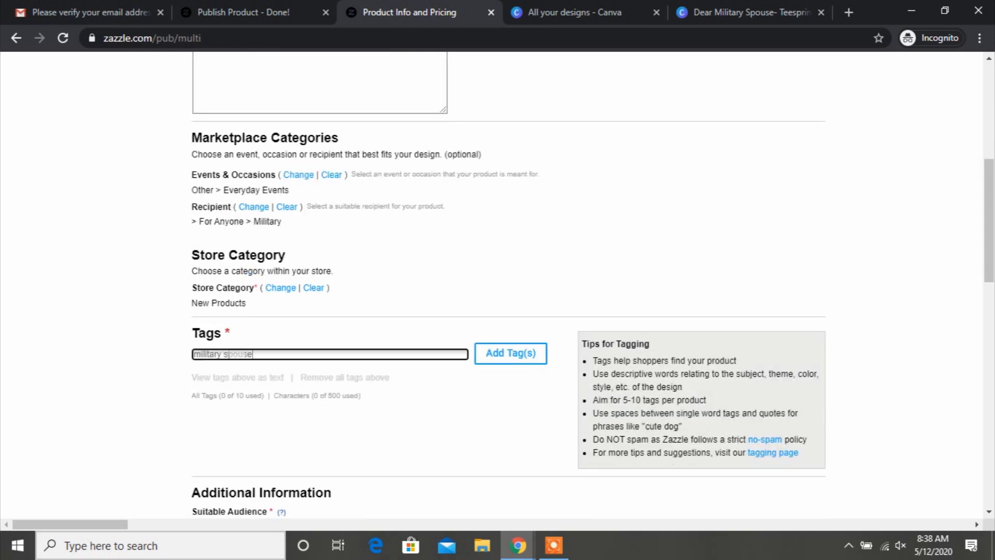
pyautogui.write(' tshirt')
pyautogui.press('Return')
pyautogui.write('militarys')
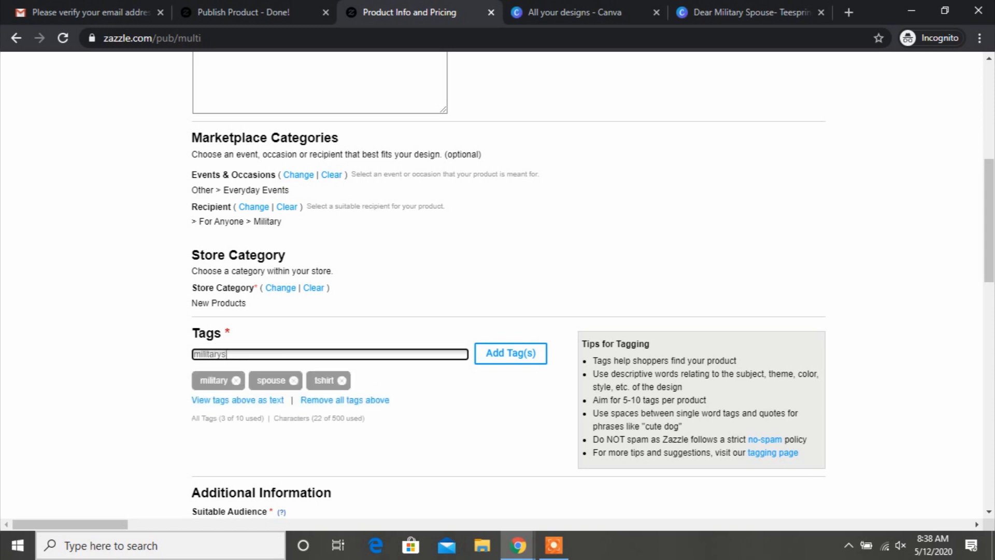
pyautogui.write('pousejournal')
pyautogui.press('Return')
pyautogui.write('militaryspousebutton')
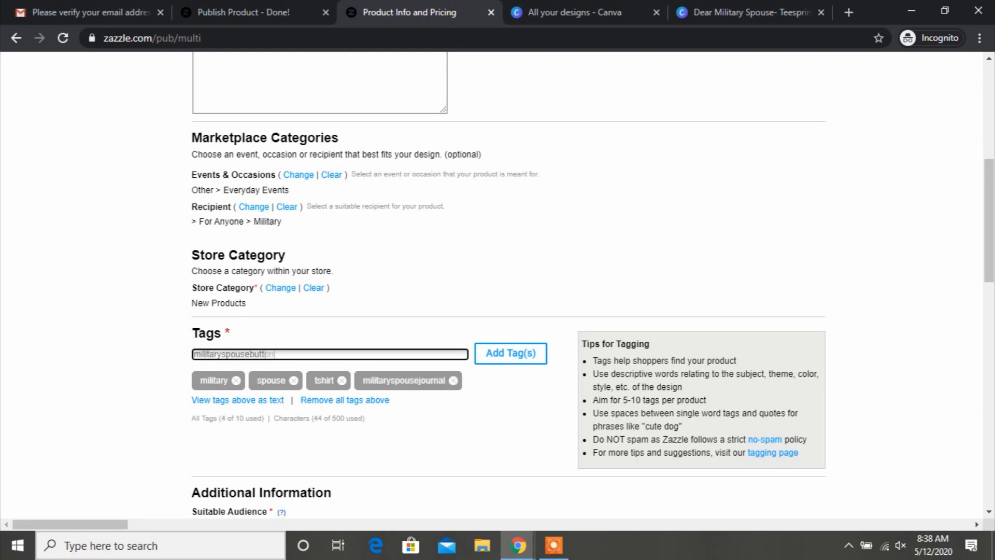
pyautogui.press('Return')
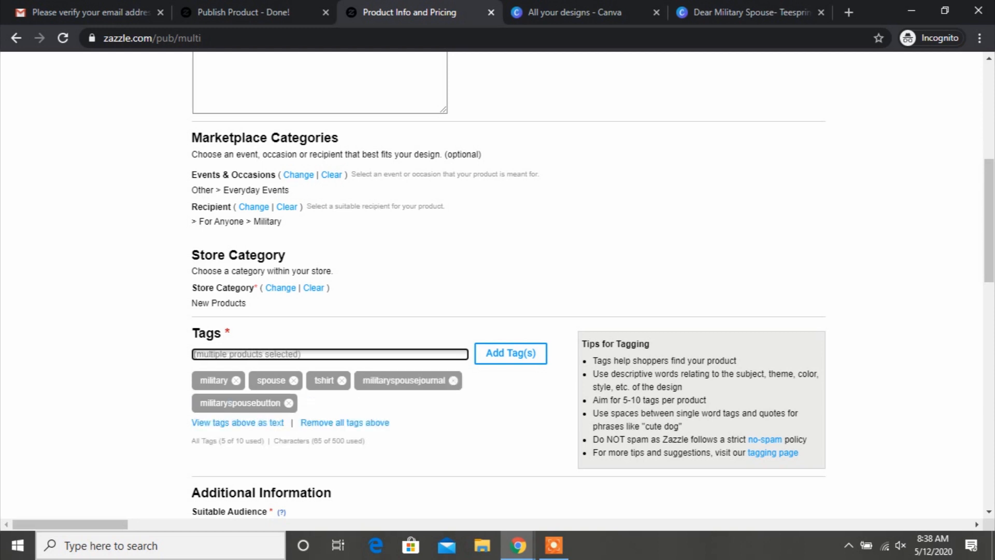
# Add the further product tags "militaryspouseshirt", "militarywives", "milso", "milspo" and "army wives"
pyautogui.write('militaryspouseshirt')
pyautogui.press('Return')
pyautogui.write('militarywives')
pyautogui.press('Return')
pyautogui.write('milso')
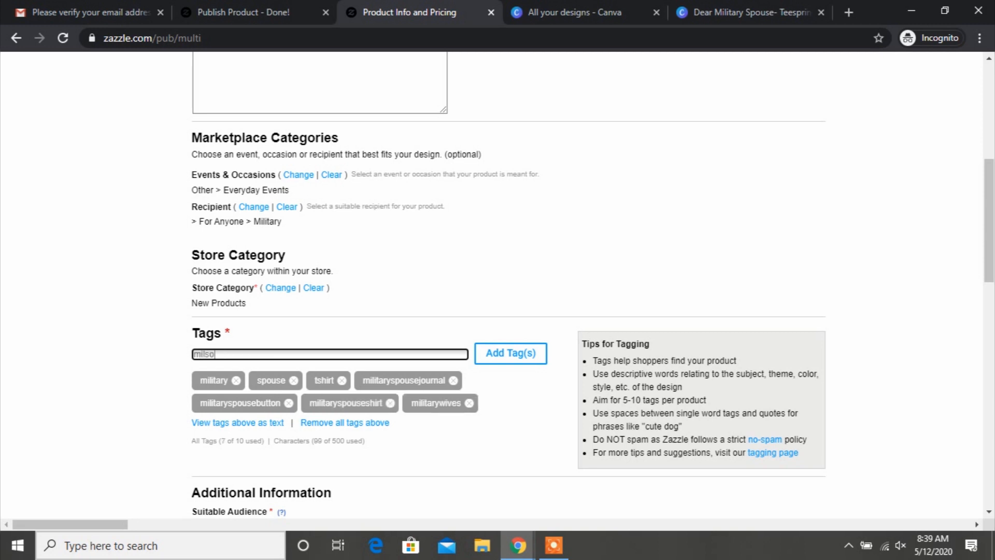
pyautogui.press('Return')
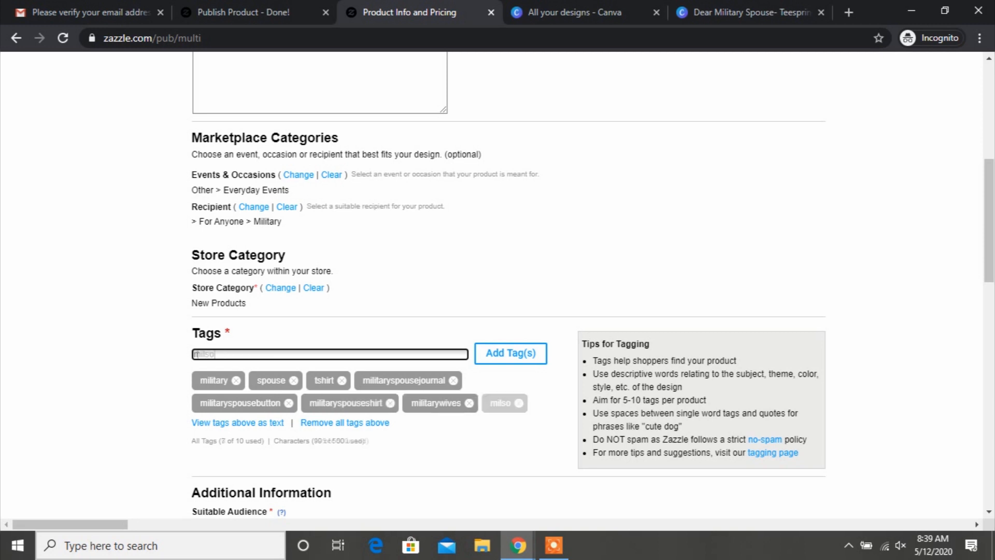
pyautogui.write('milspo')
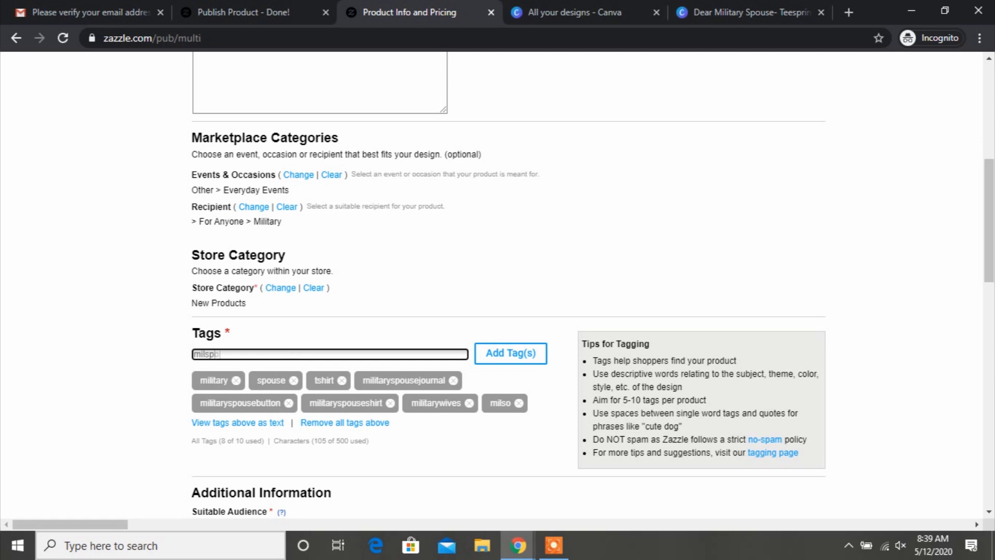
pyautogui.press('Return')
pyautogui.write('army wives')
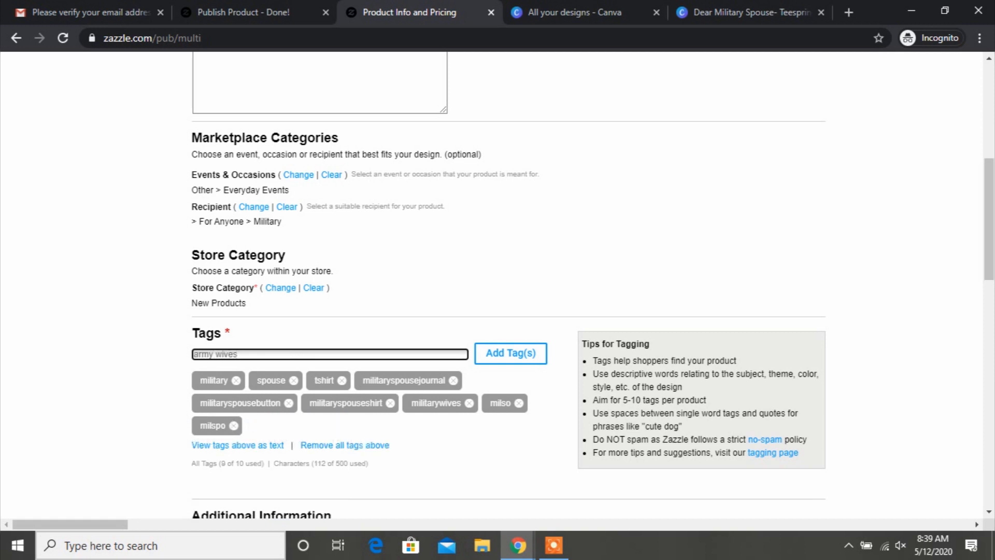
pyautogui.press('Return')
# Set the products' suitable audience to G and the royalty percentage to 7
pyautogui.scroll(-5, 498, 285)
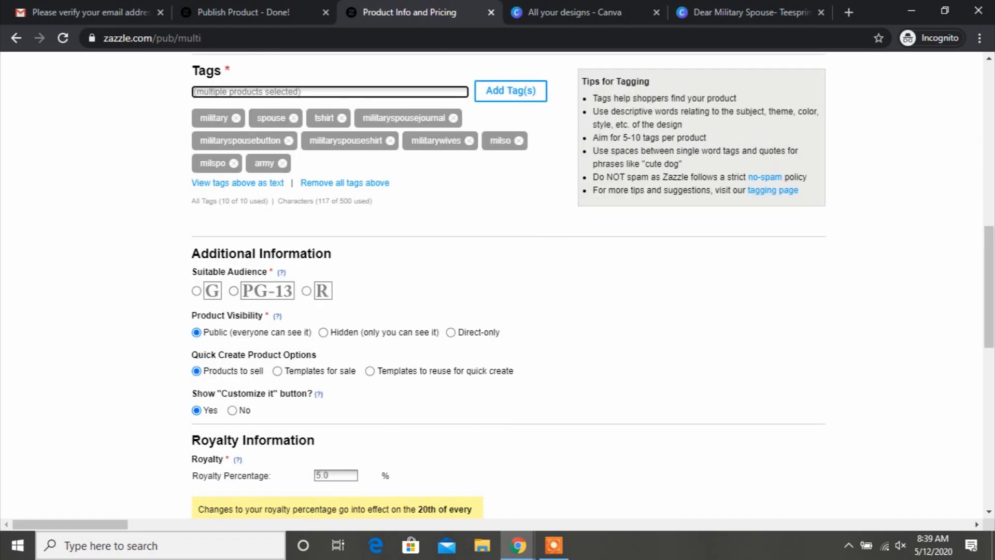
pyautogui.click(196, 291)
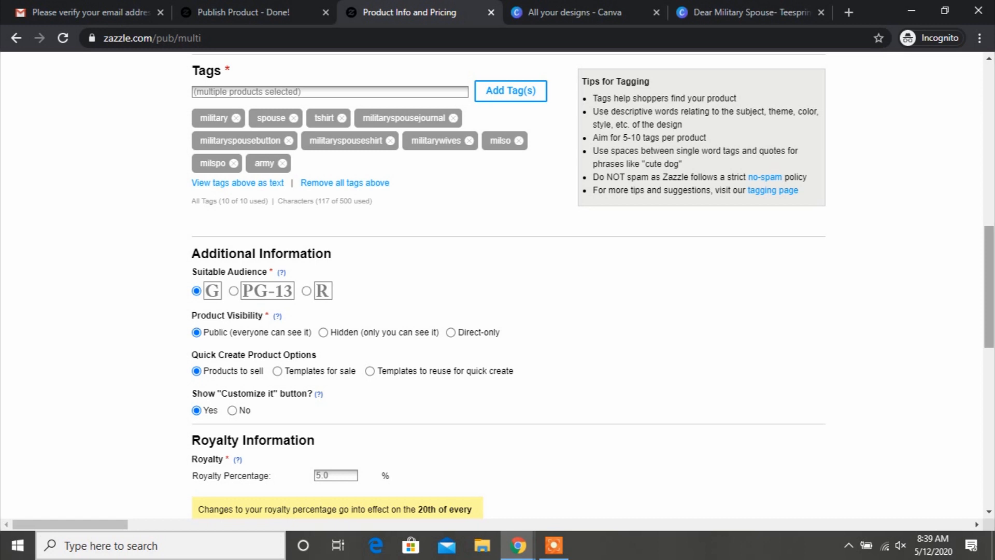
pyautogui.scroll(-3, 498, 285)
pyautogui.click(336, 332)
pyautogui.press('BackSpace')
pyautogui.press('BackSpace')
pyautogui.press('BackSpace')
pyautogui.write('7')
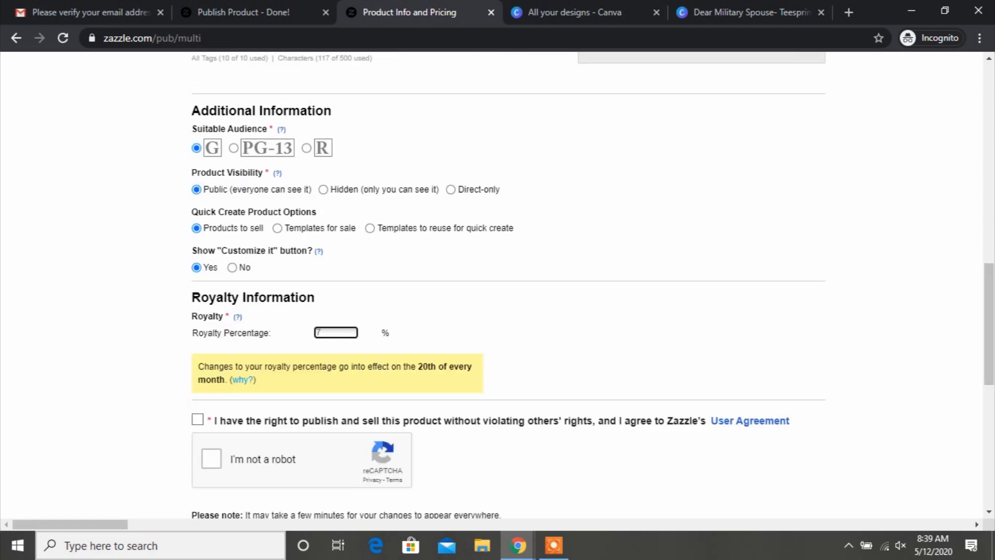
pyautogui.click(518, 333)
# Agree to the publishing rights statement, complete the reCAPTCHA image check and post the products
pyautogui.click(197, 419)
pyautogui.scroll(-2, 498, 285)
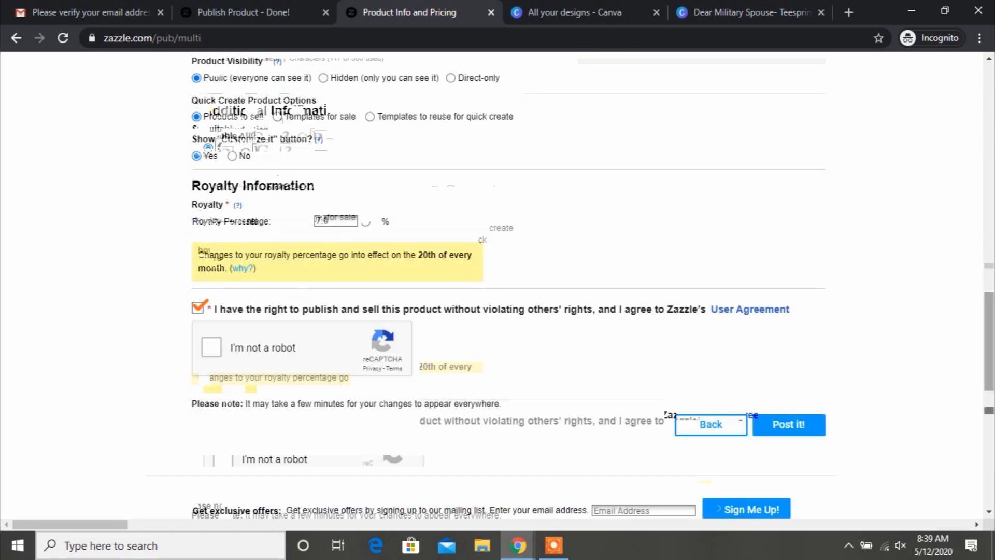
pyautogui.click(211, 333)
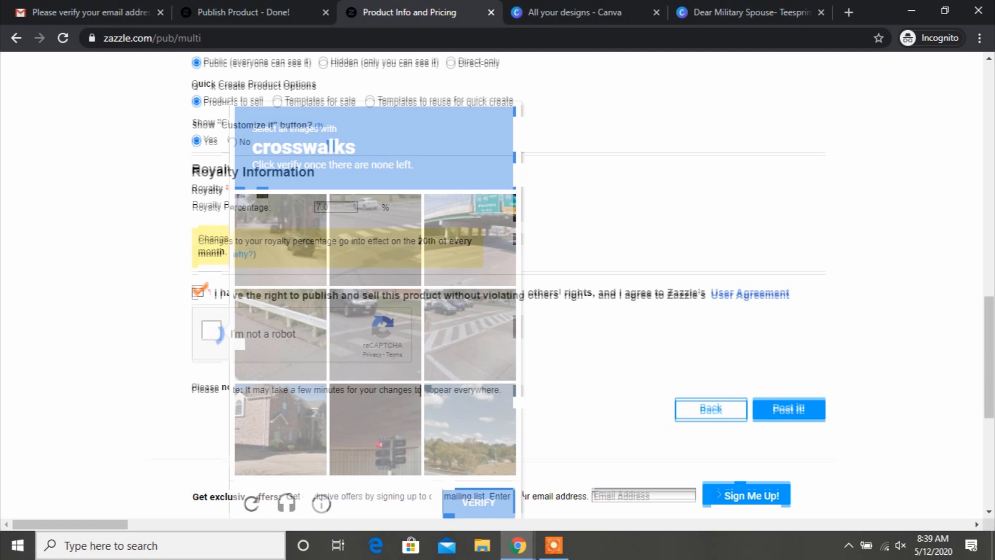
pyautogui.click(361, 231)
pyautogui.click(374, 332)
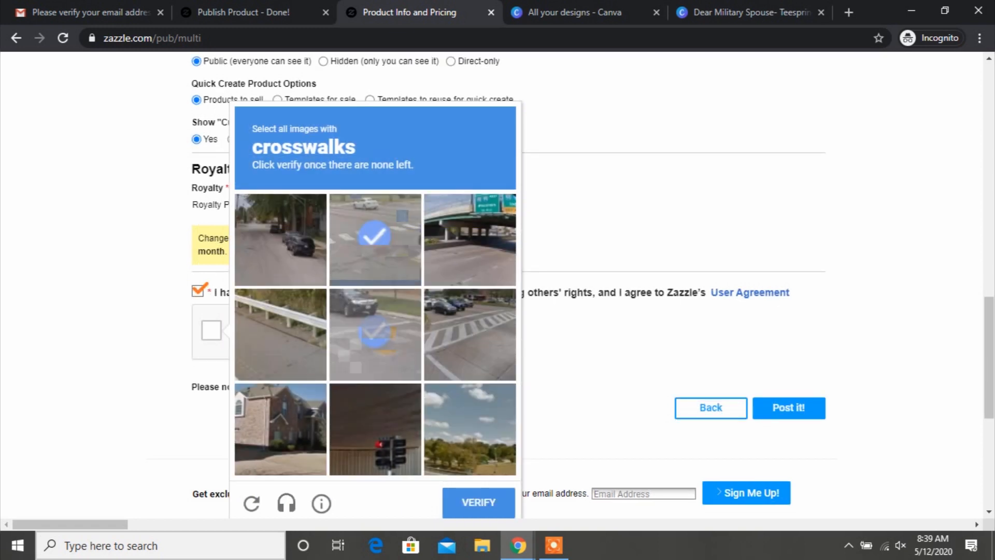
pyautogui.click(469, 333)
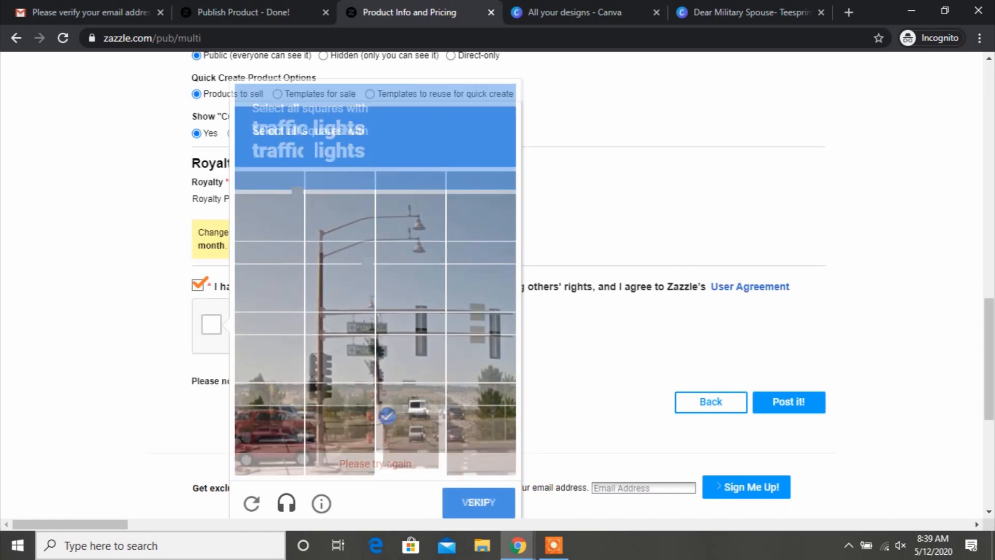
pyautogui.click(340, 370)
pyautogui.click(411, 370)
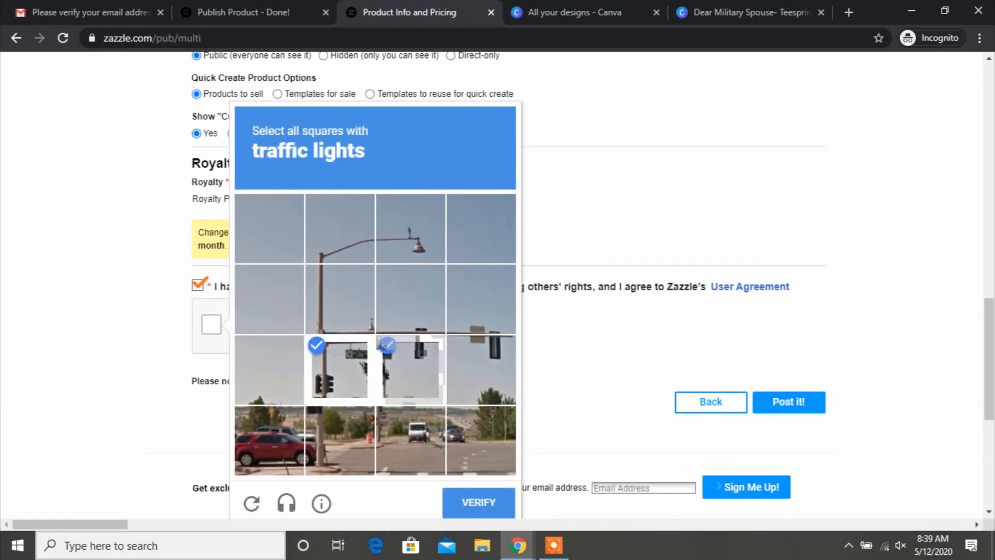
pyautogui.click(481, 370)
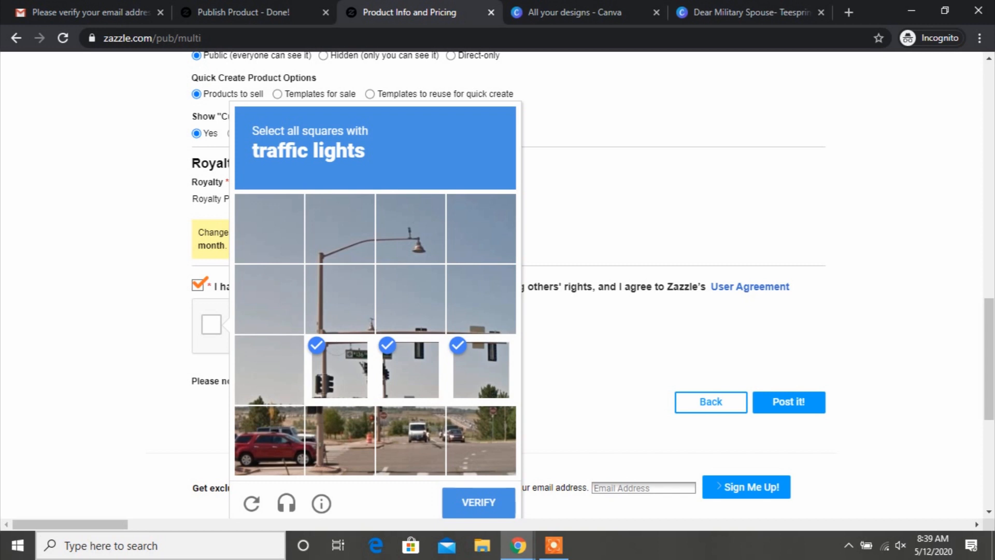
pyautogui.click(478, 502)
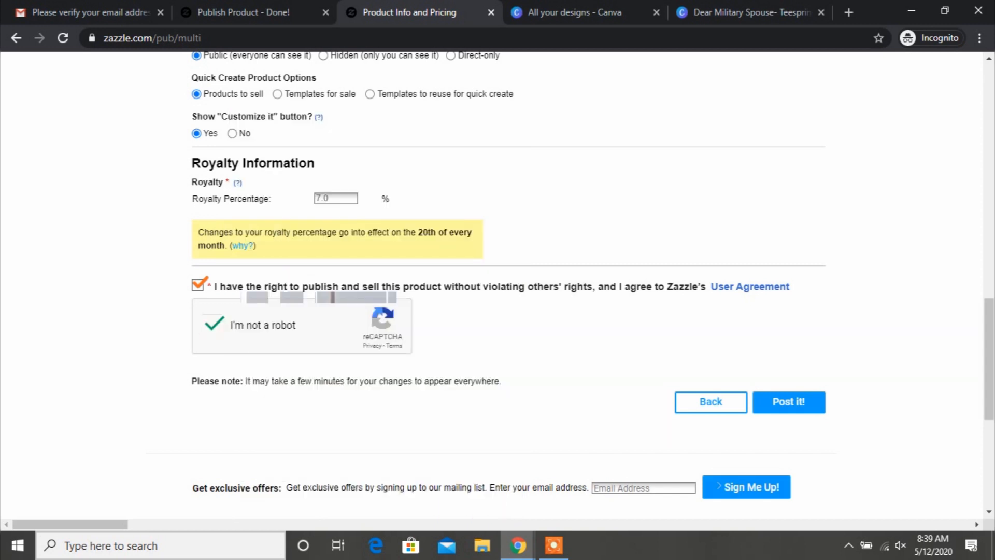
pyautogui.click(789, 402)
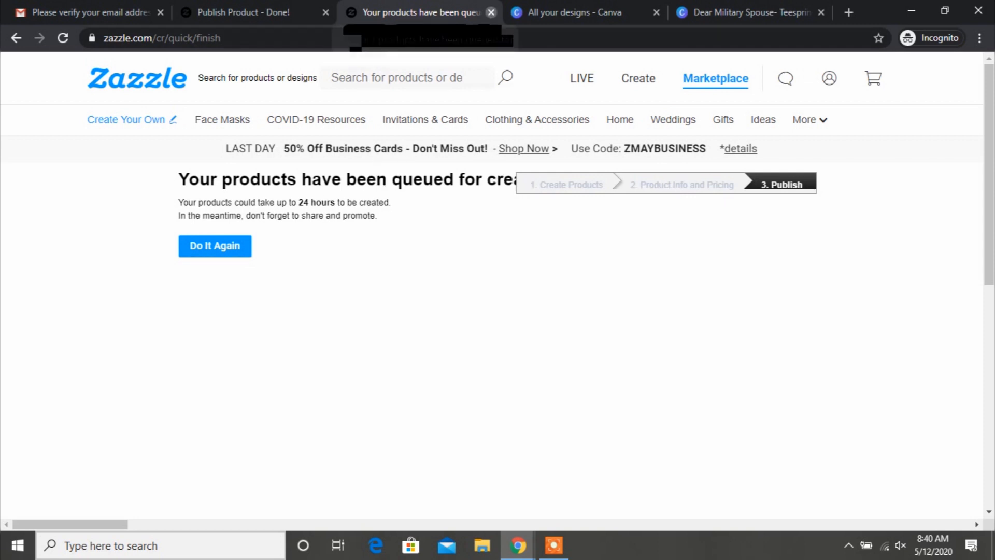
# Close the finished Quick Create page, open the mug's product page in a new tab, and go to the store's Collections page
pyautogui.click(491, 12)
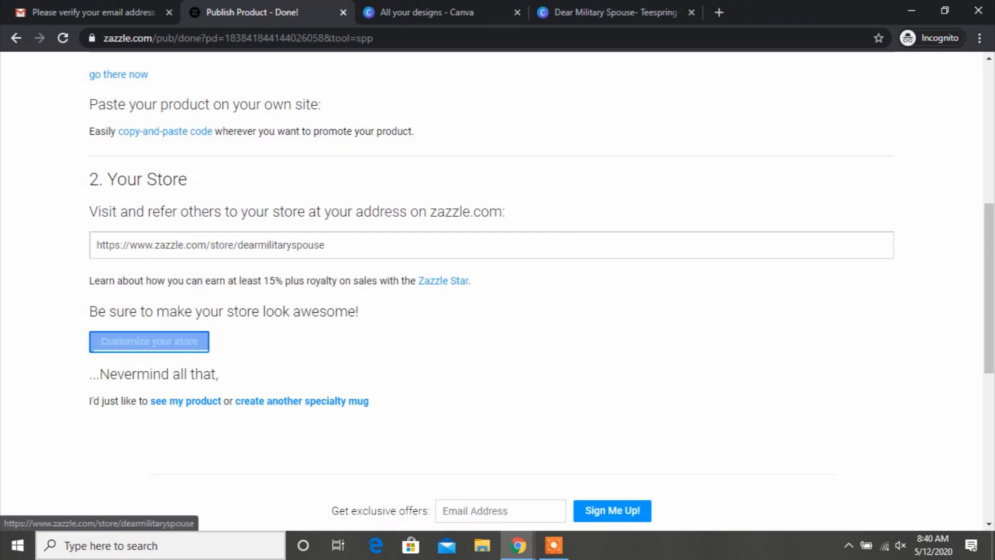
pyautogui.rightClick(173, 402)
pyautogui.click(230, 415)
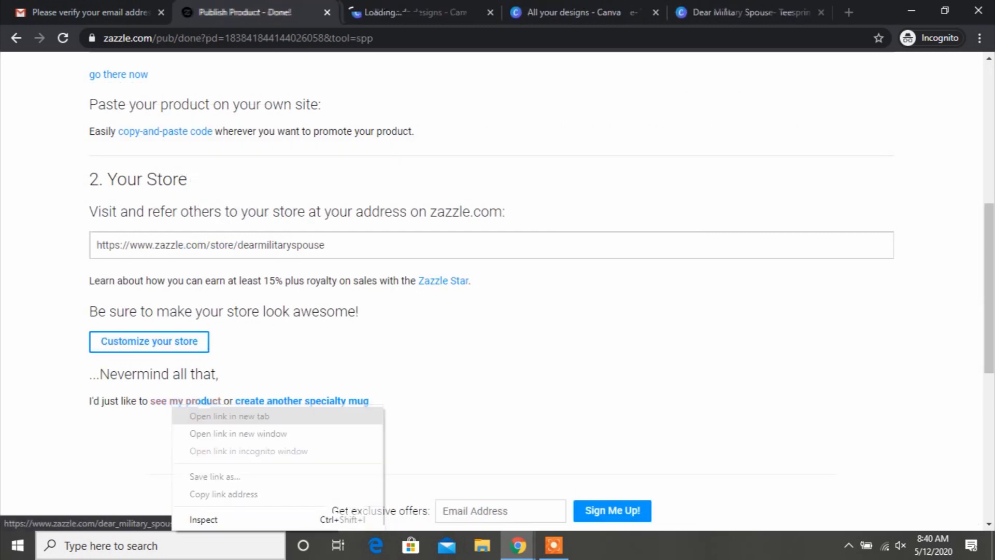
pyautogui.click(191, 344)
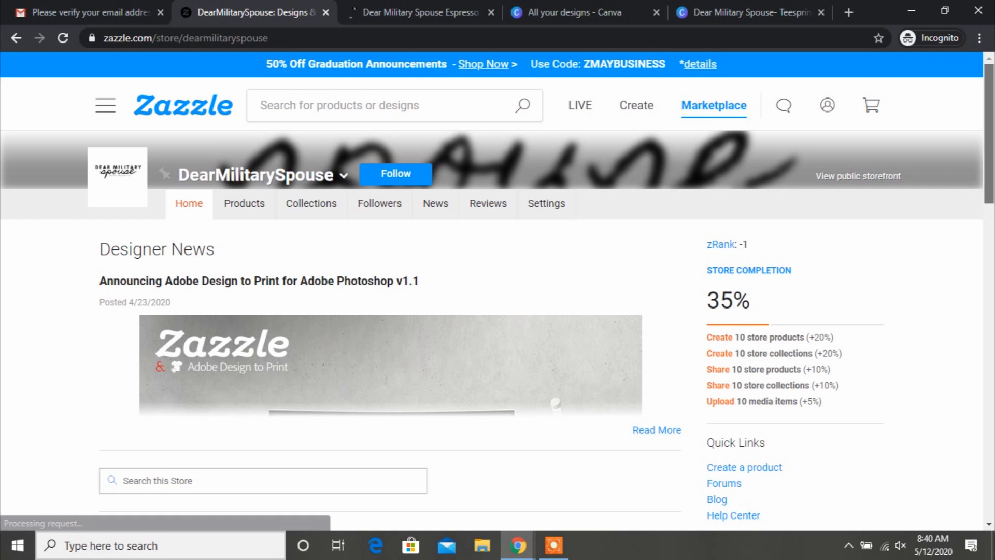
pyautogui.scroll(-10, 498, 290)
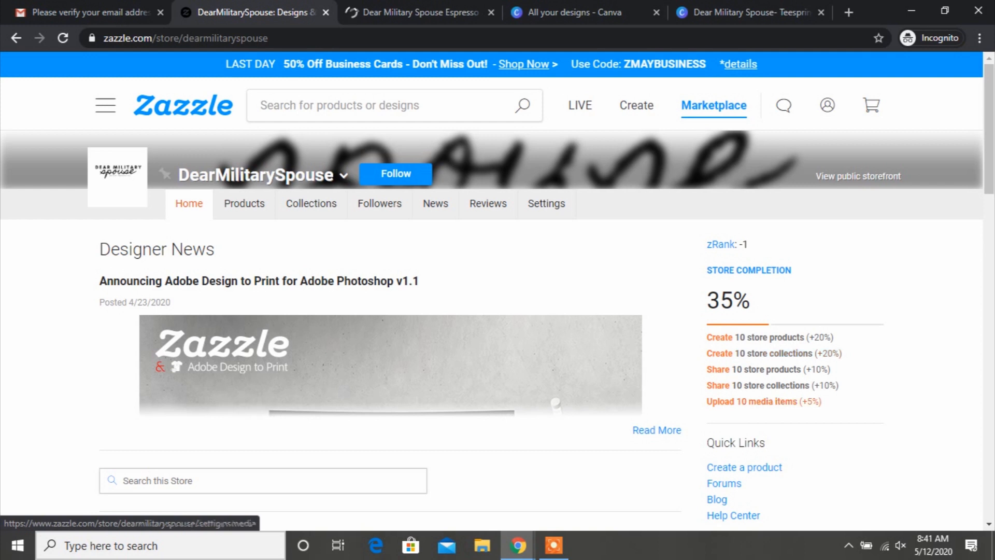
pyautogui.click(311, 204)
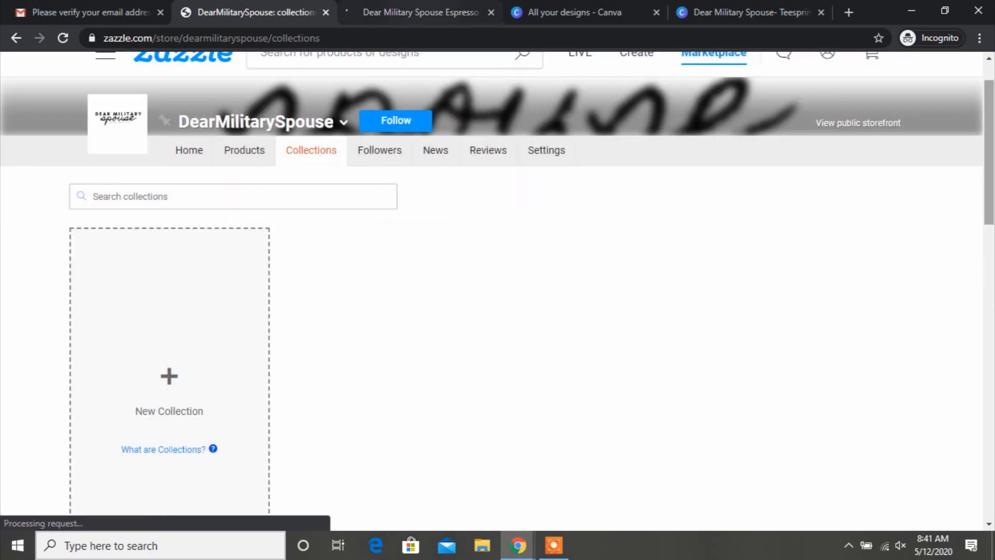
# Review the espresso mug's product page, including its product details and the items the design can be transferred to, and close it
pyautogui.hotkey('ctrl', 'Tab')
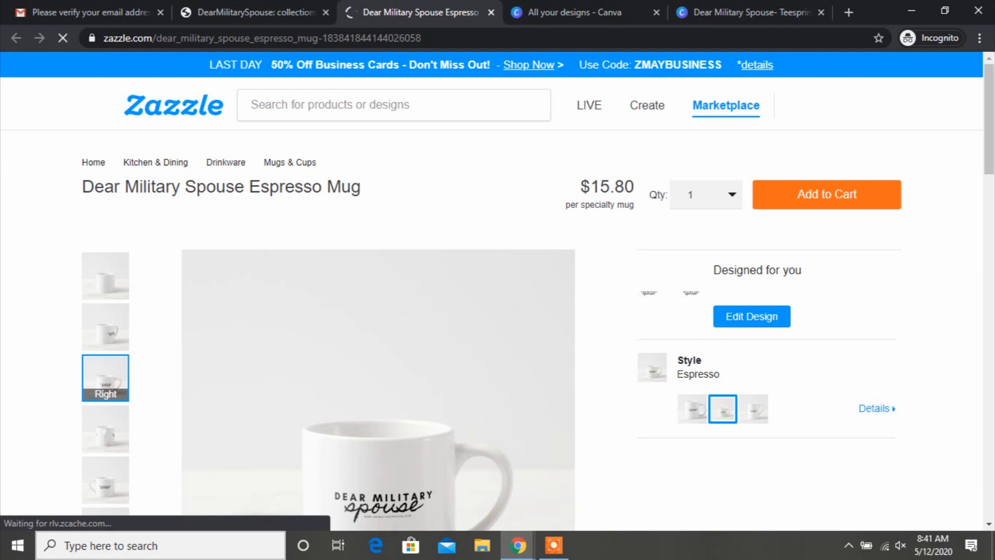
pyautogui.scroll(-4, 498, 291)
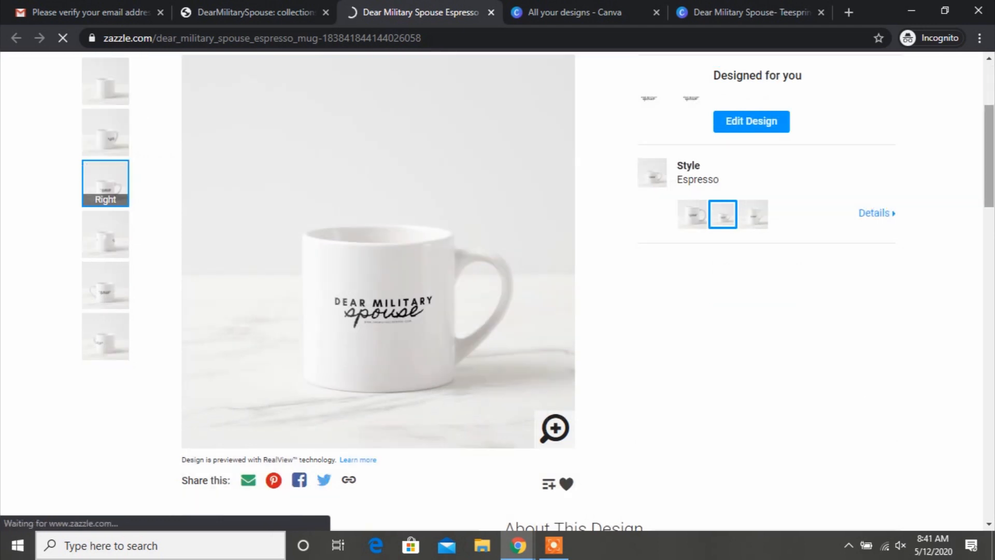
pyautogui.scroll(-5, 498, 290)
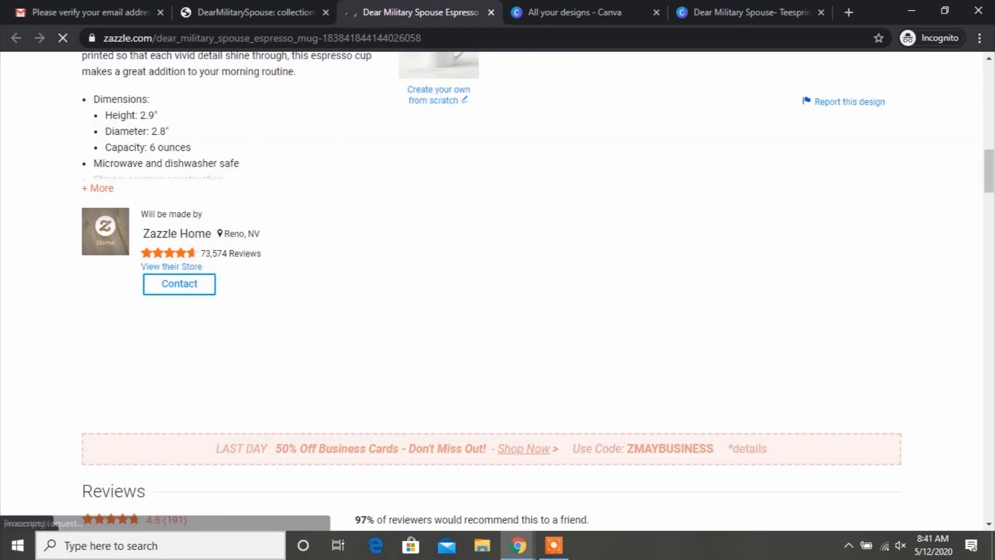
pyautogui.click(98, 189)
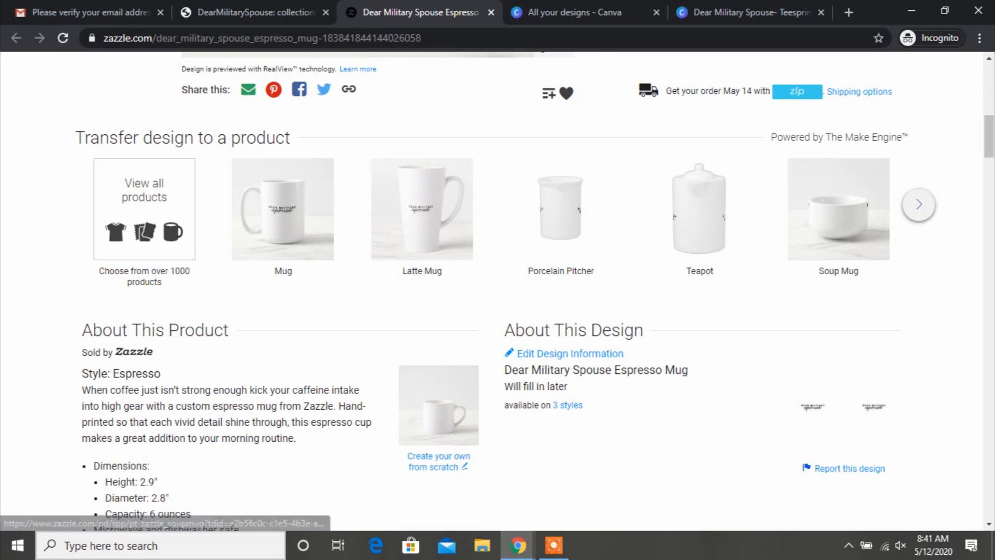
pyautogui.click(919, 204)
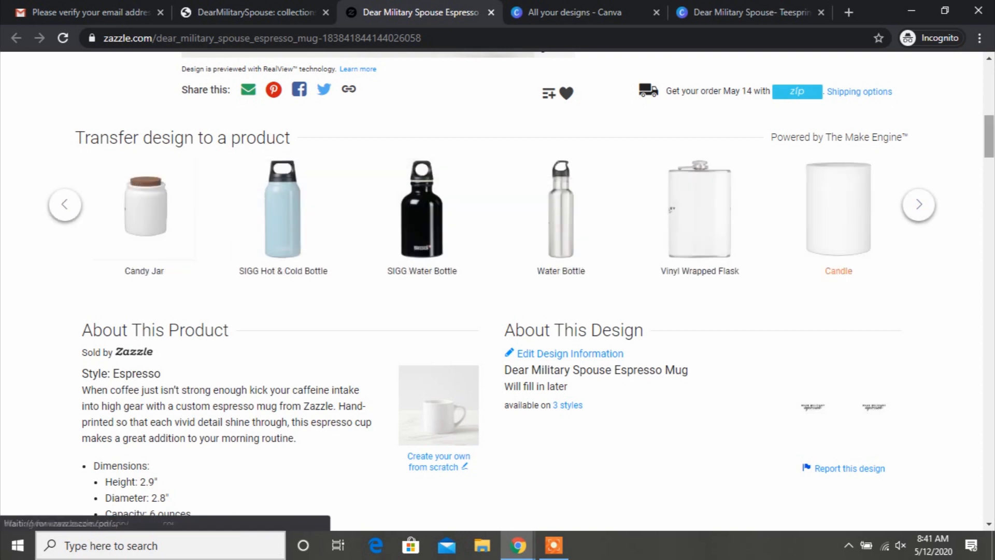
pyautogui.scroll(4, 498, 290)
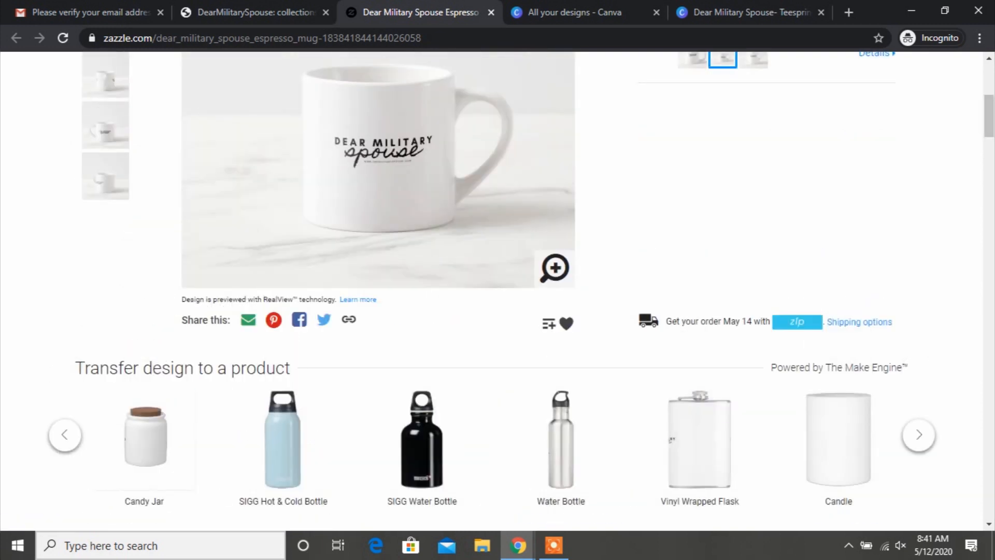
pyautogui.scroll(6, 498, 290)
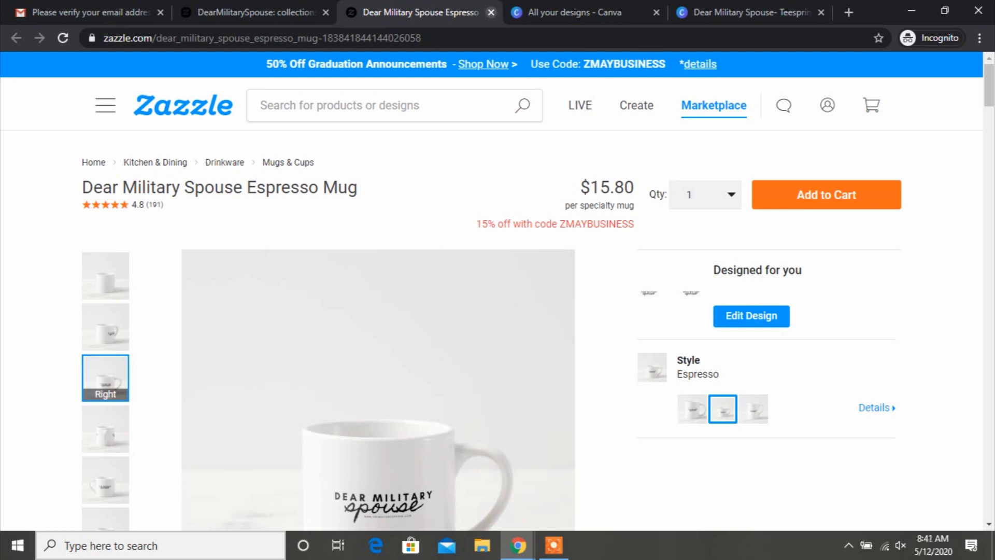
pyautogui.click(491, 12)
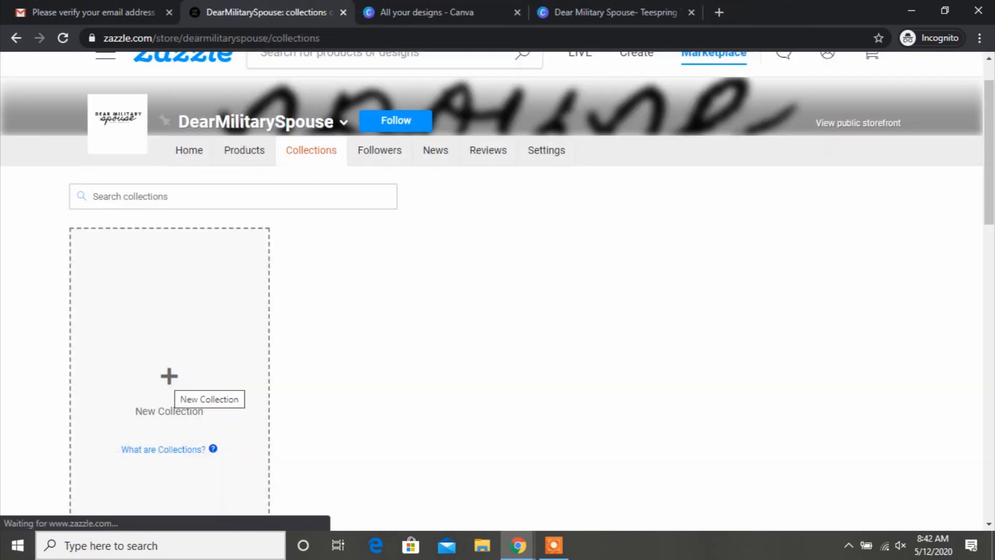
# Start a new store collection and name it Mugs
pyautogui.click(170, 381)
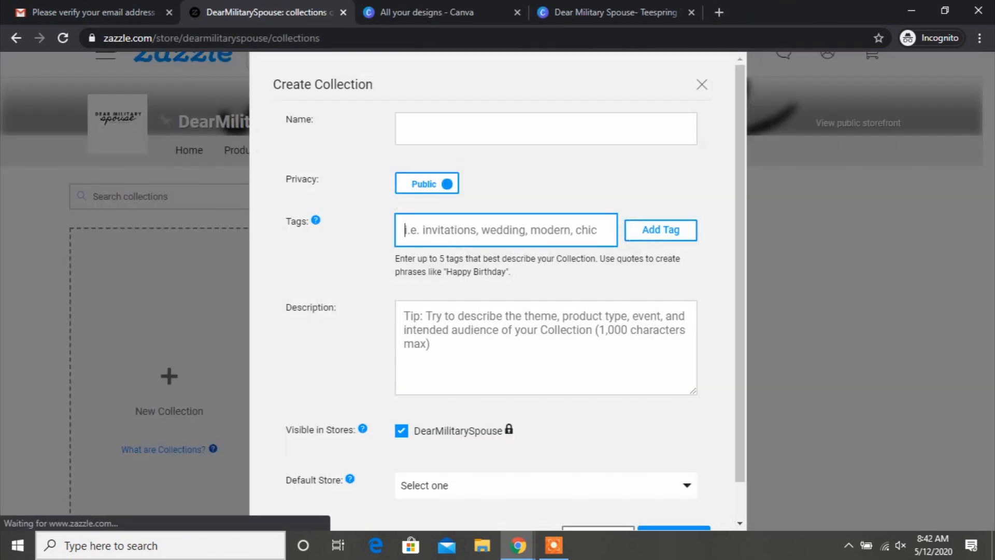
pyautogui.click(518, 128)
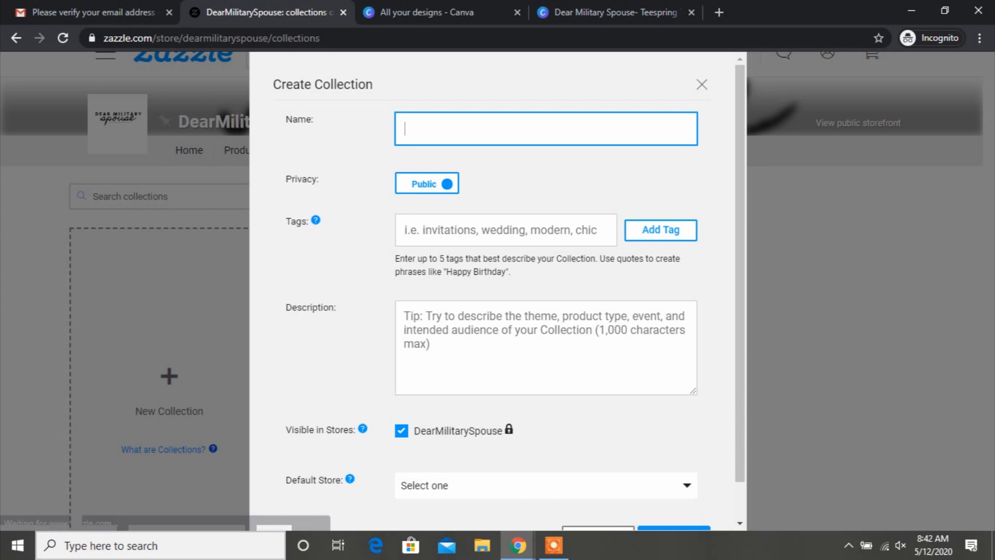
pyautogui.write('Mugs')
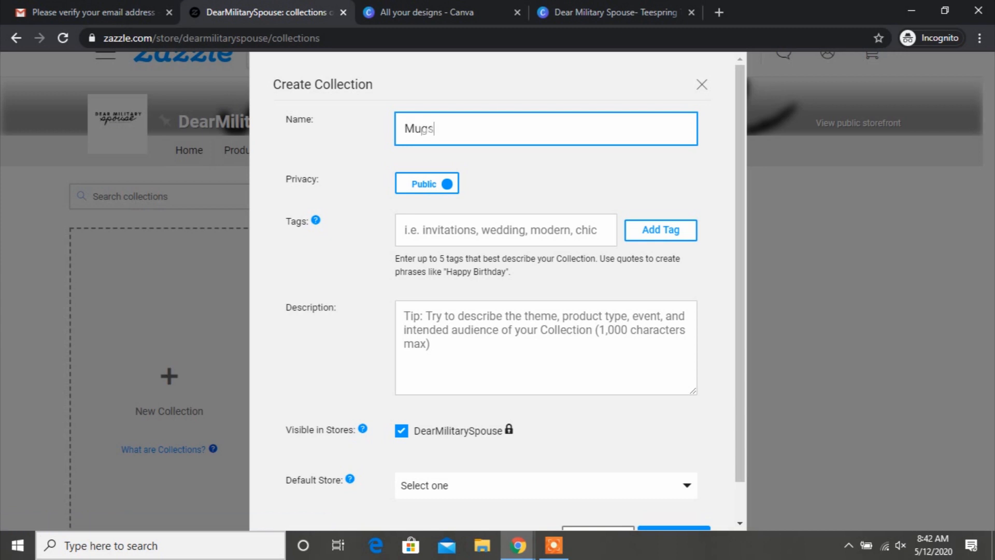
# Add the tags espresso, mug, wine and tumbler to the Mugs collection
pyautogui.click(505, 230)
pyautogui.write('espressso')
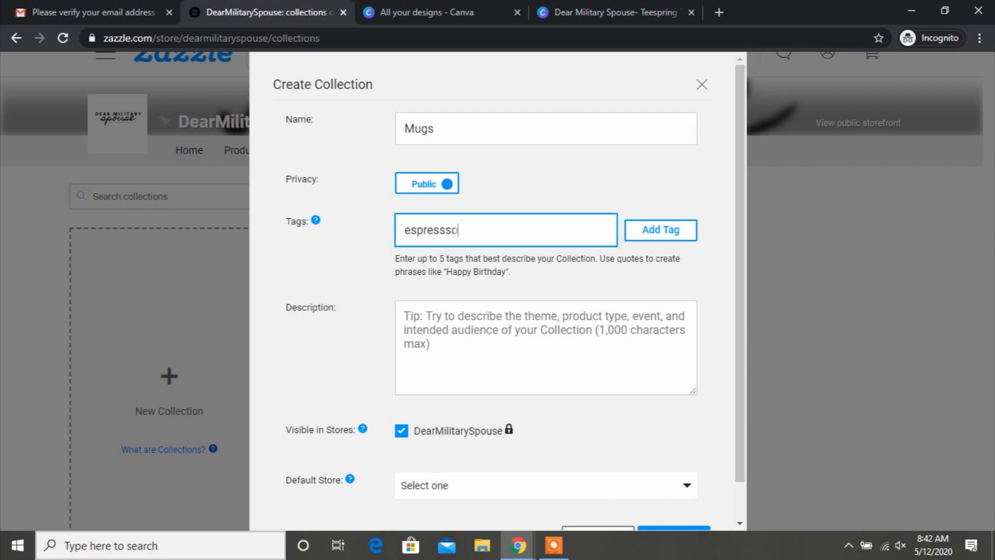
pyautogui.press('BackSpace')
pyautogui.press('BackSpace')
pyautogui.write('o mug')
pyautogui.press('Return')
pyautogui.write('wine')
pyautogui.press('Return')
pyautogui.write('tumbler')
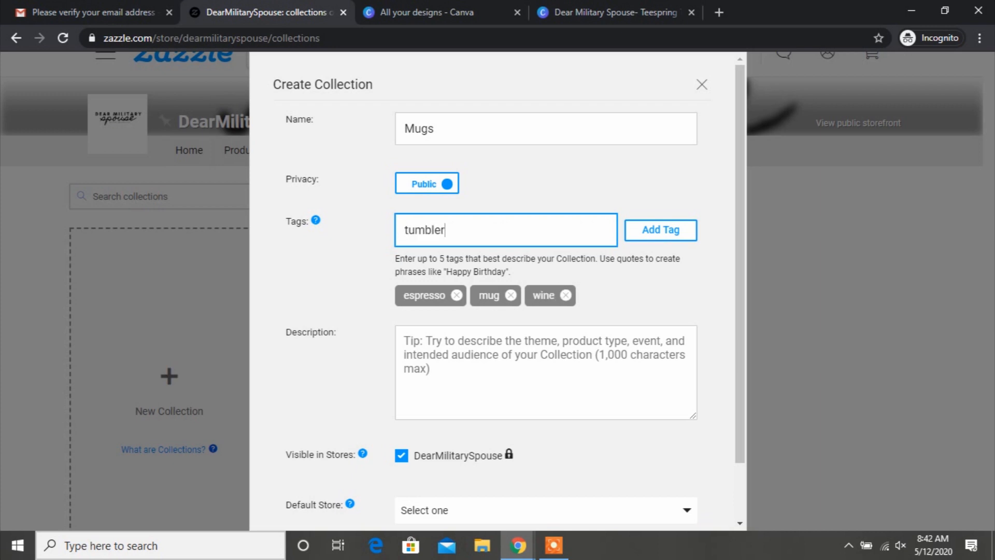
pyautogui.press('Return')
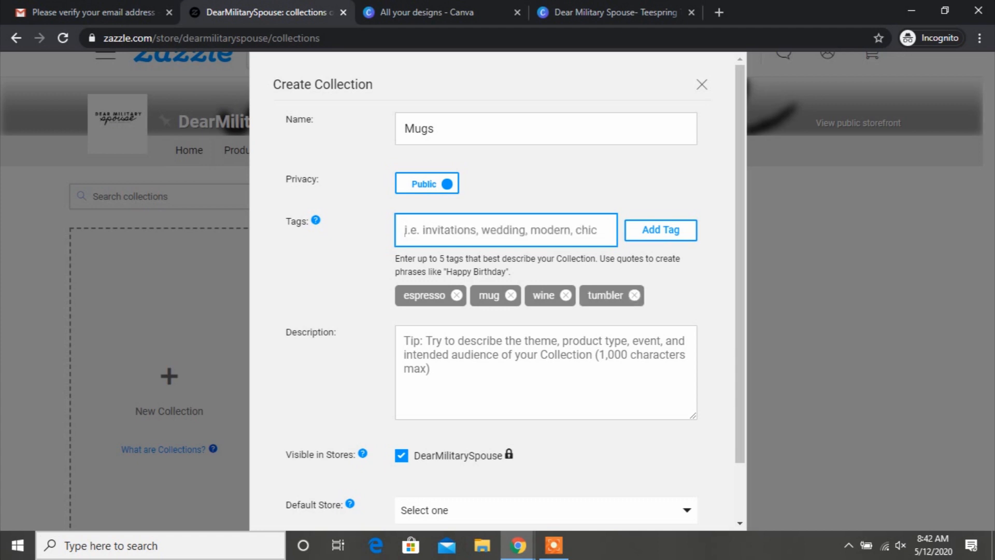
# Describe the collection as "Mug Collection", choose DearMilitarySpouse as its default store and save it
pyautogui.moveTo(740, 265); pyautogui.dragTo(740, 314)
pyautogui.click(546, 313)
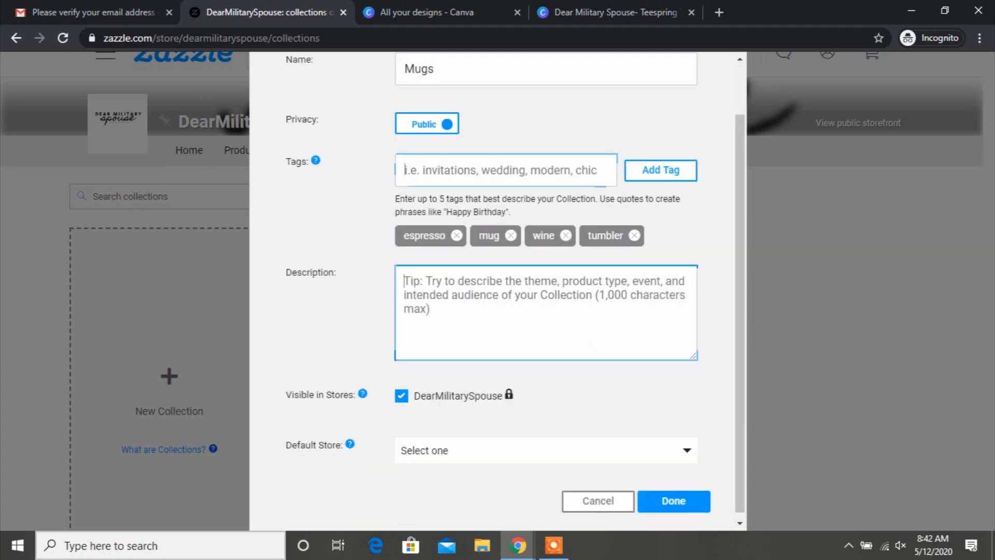
pyautogui.write('Mug Collection')
pyautogui.click(546, 451)
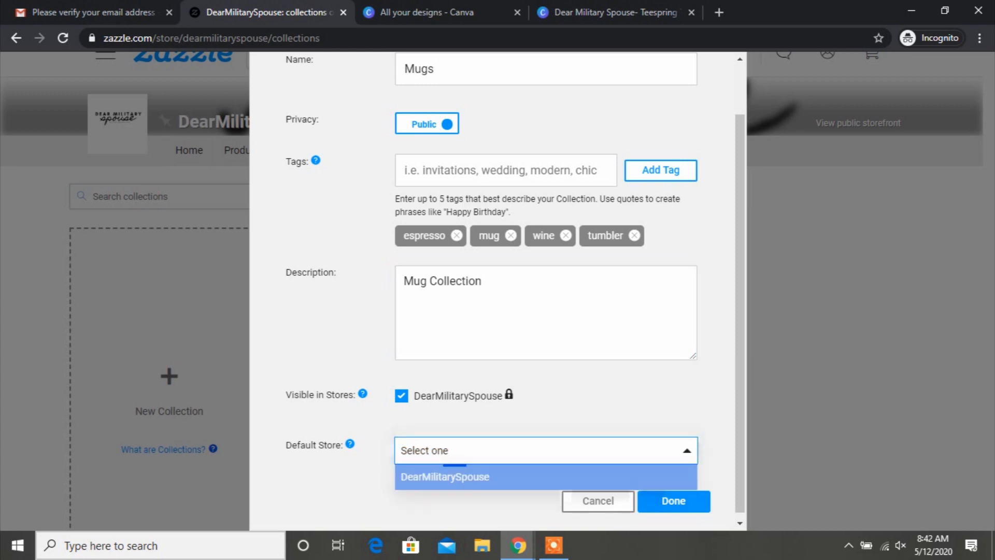
pyautogui.click(449, 475)
pyautogui.click(674, 501)
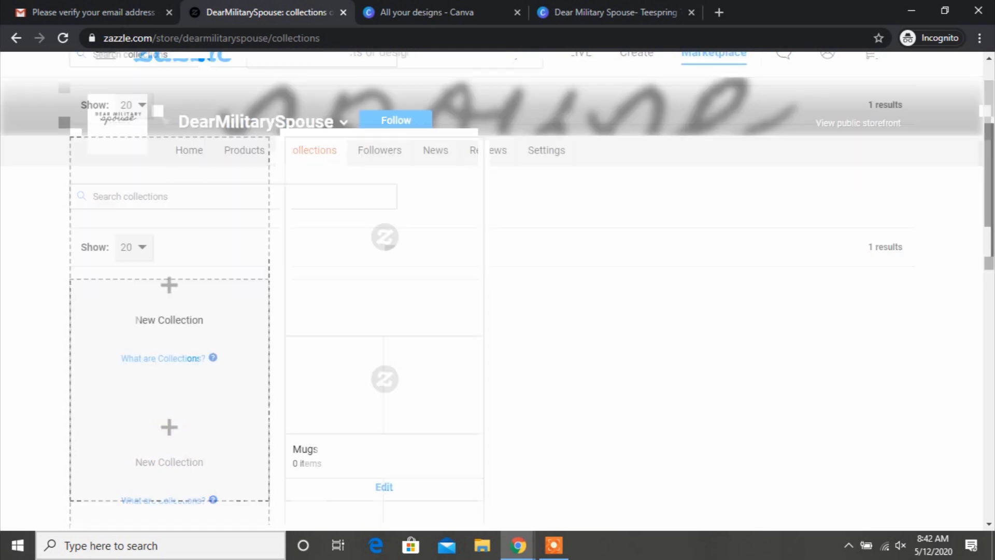
# Check the Mugs collection's settings and change its cover to the Dear Military Spouse logo image
pyautogui.scroll(-3, 492, 290)
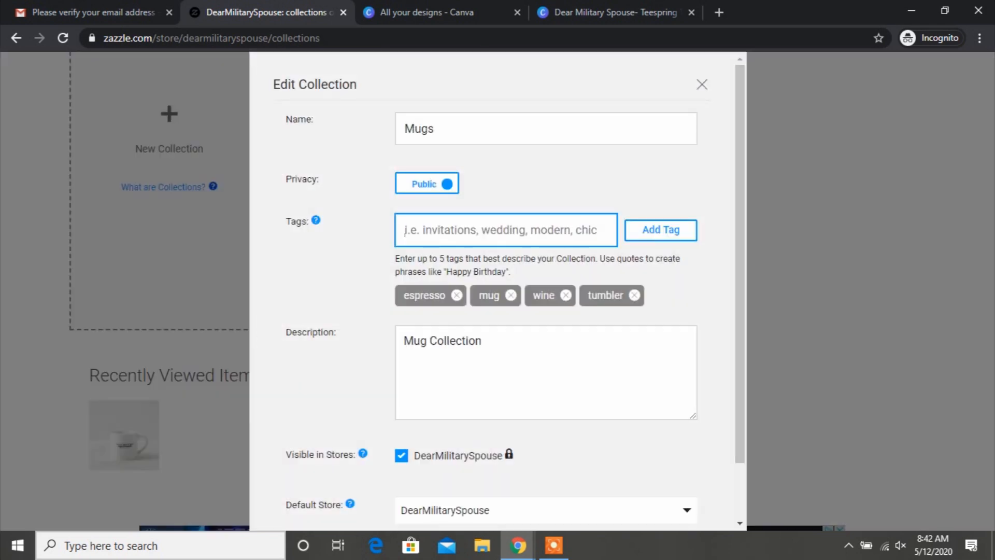
pyautogui.scroll(-1, 498, 311)
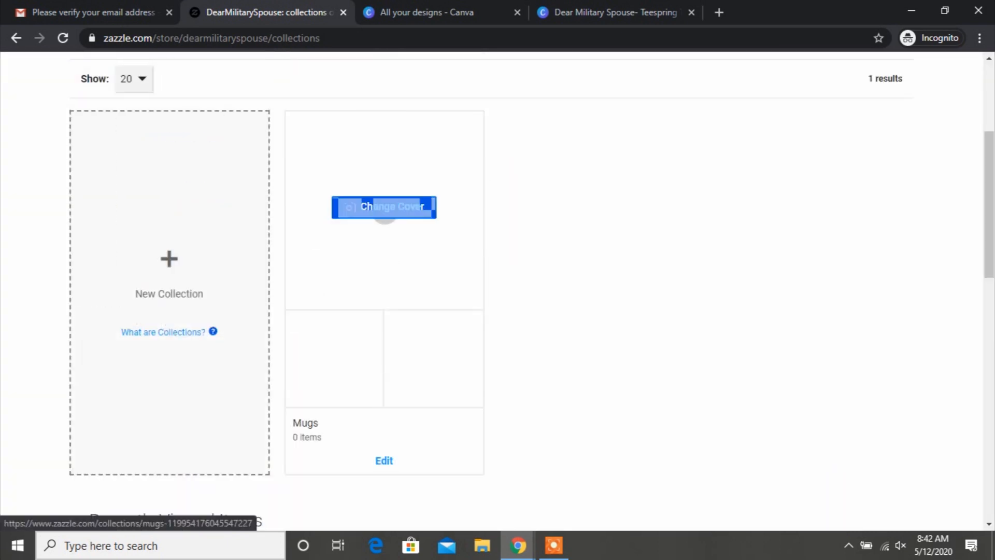
pyautogui.click(384, 210)
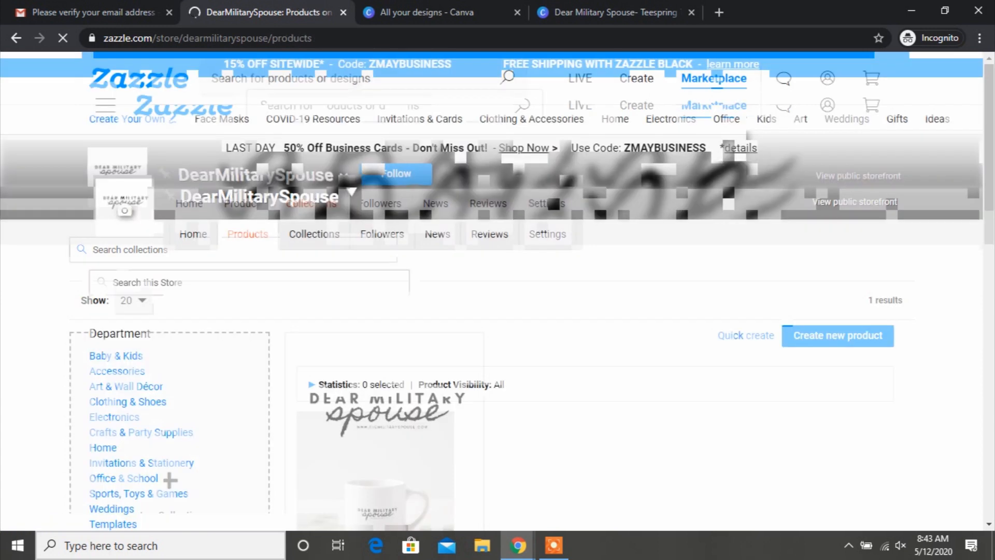
# From the store's Products page, add the Dear Military Spouse Espresso Mug to the Mugs collection
pyautogui.scroll(-3, 498, 291)
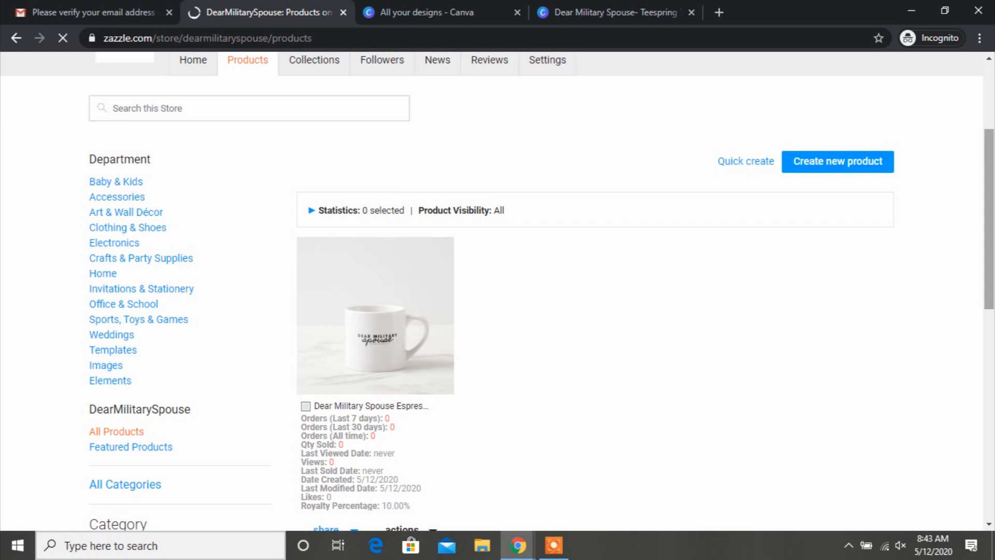
pyautogui.scroll(-3, 497, 290)
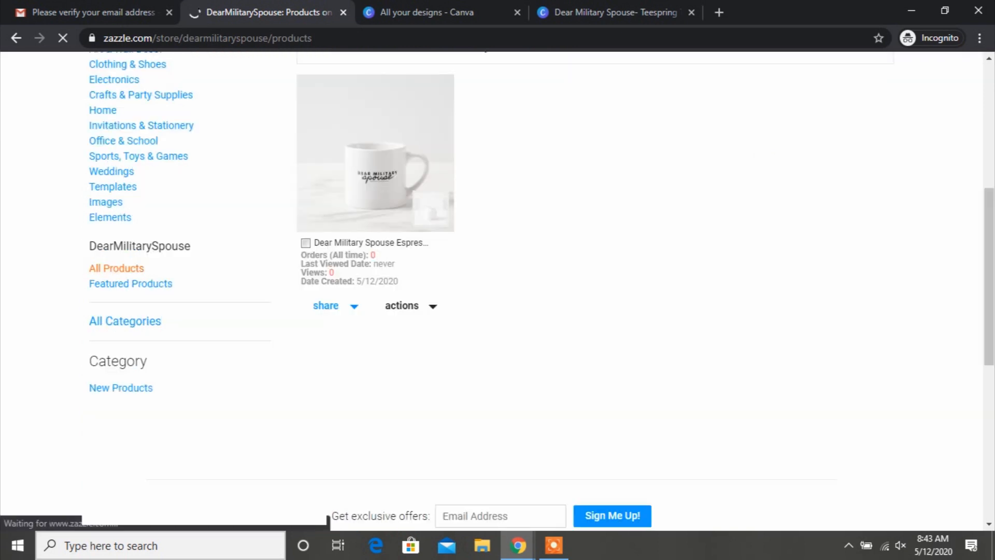
pyautogui.click(306, 243)
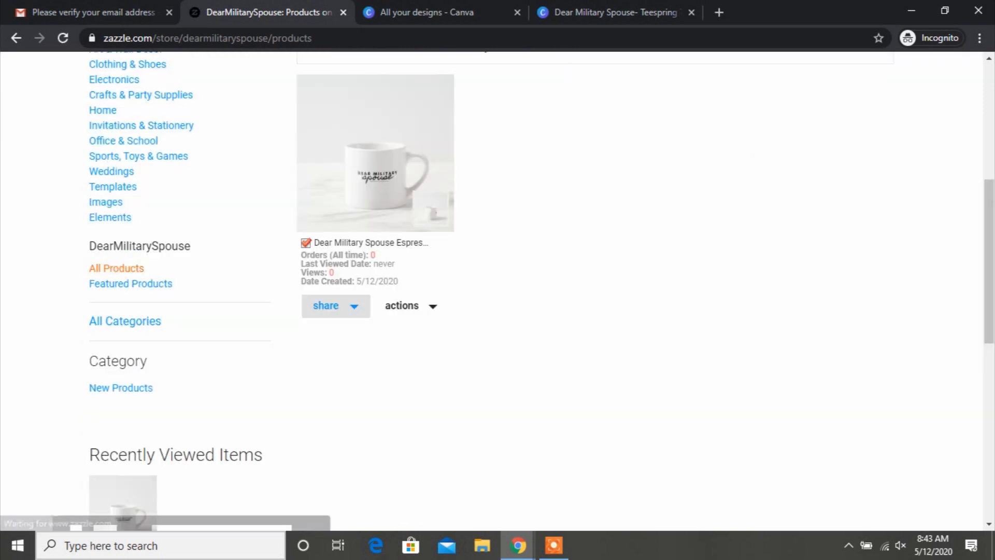
pyautogui.click(410, 305)
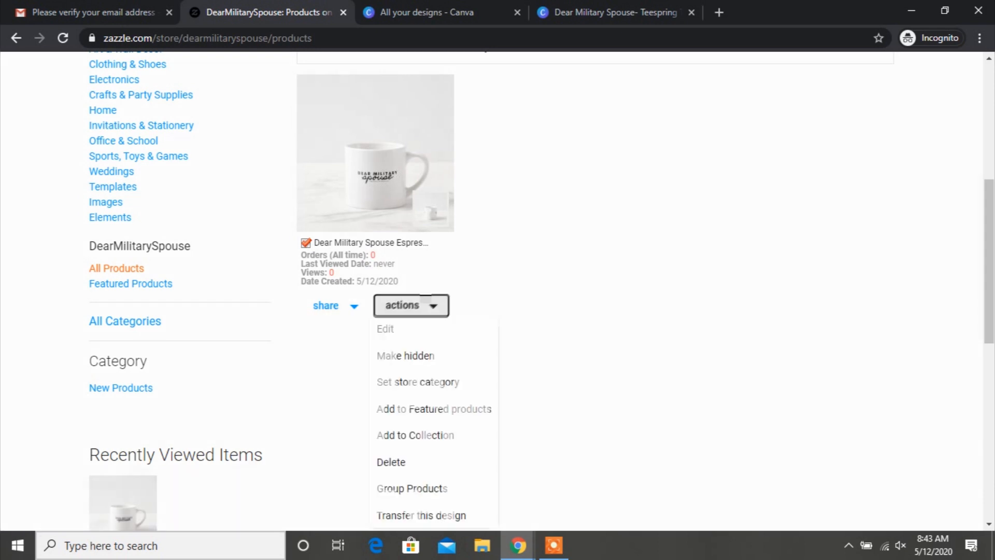
pyautogui.click(415, 435)
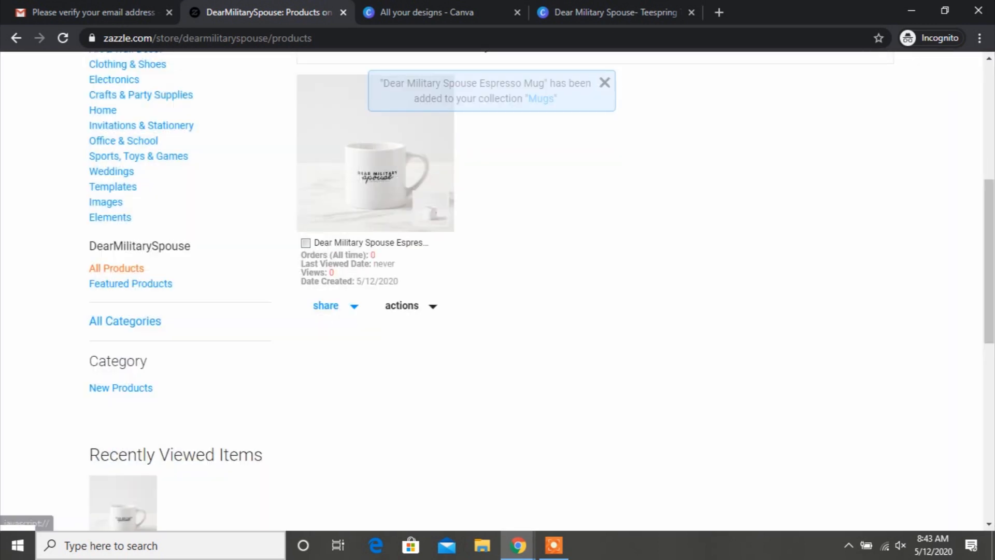
# Return to the store's Collections page and check the Mugs collection's cover and contents
pyautogui.scroll(1, 541, 293)
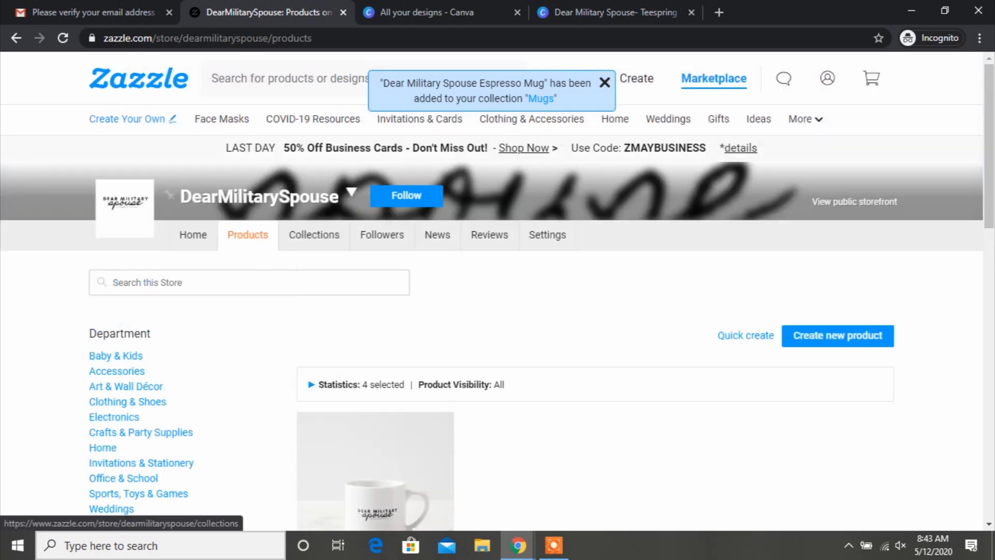
pyautogui.click(314, 235)
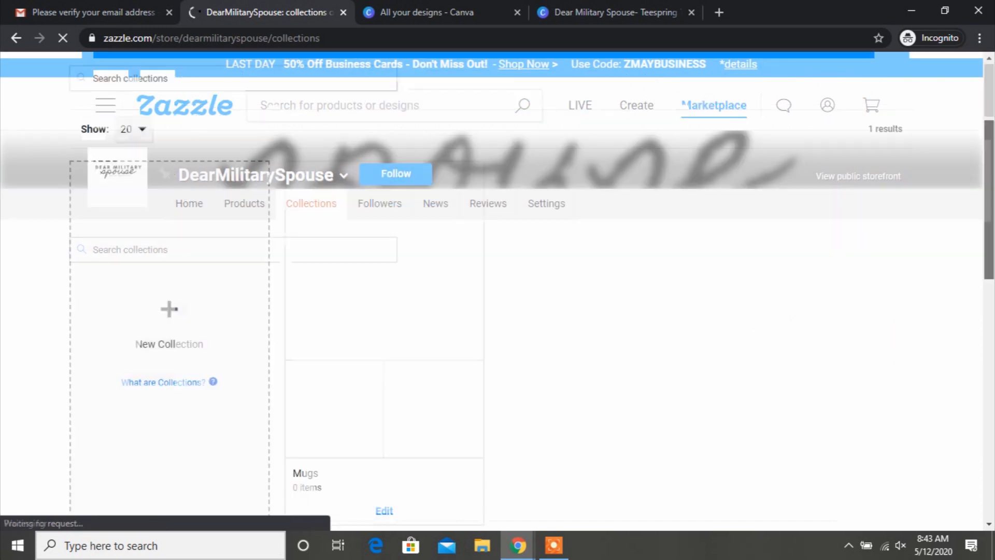
pyautogui.scroll(-3, 492, 290)
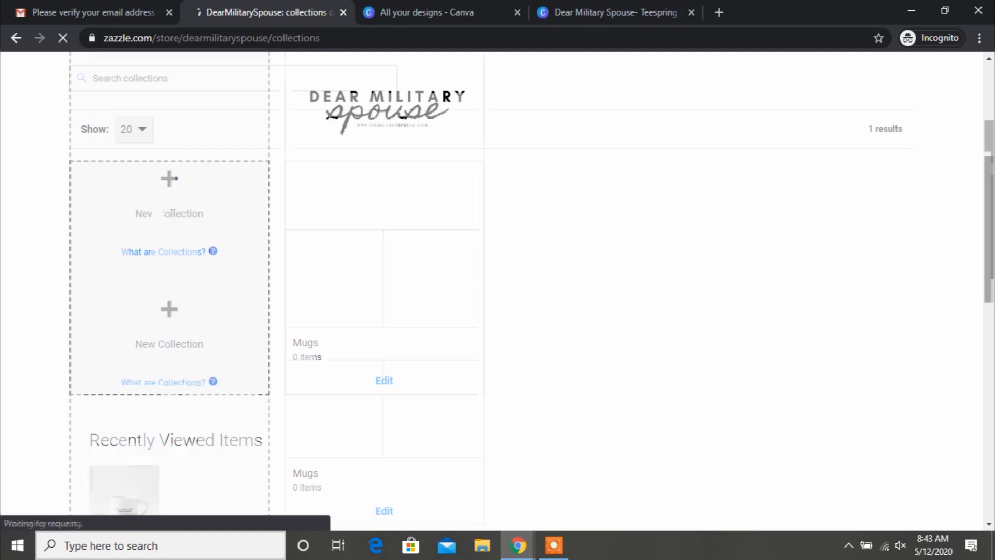
pyautogui.scroll(-1, 492, 290)
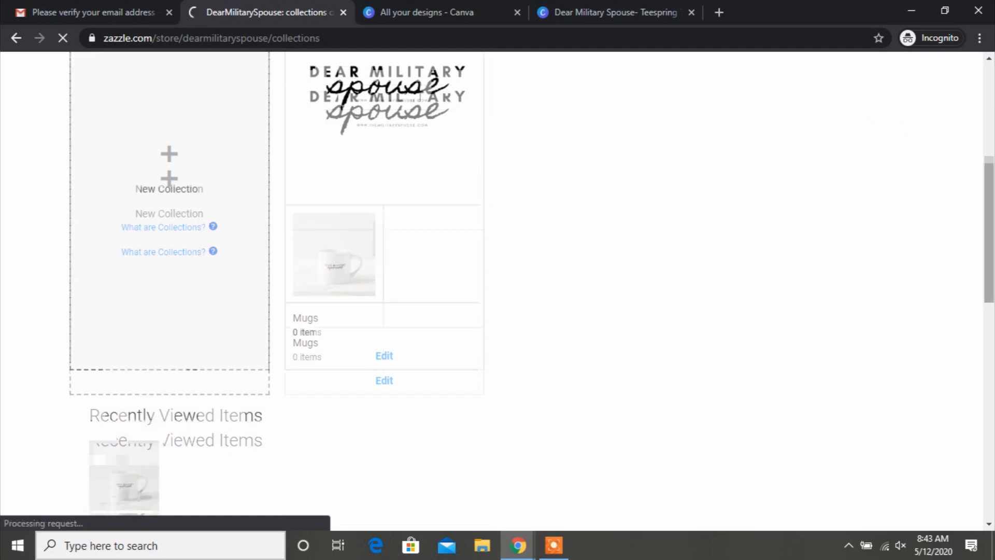
pyautogui.scroll(-2, 493, 290)
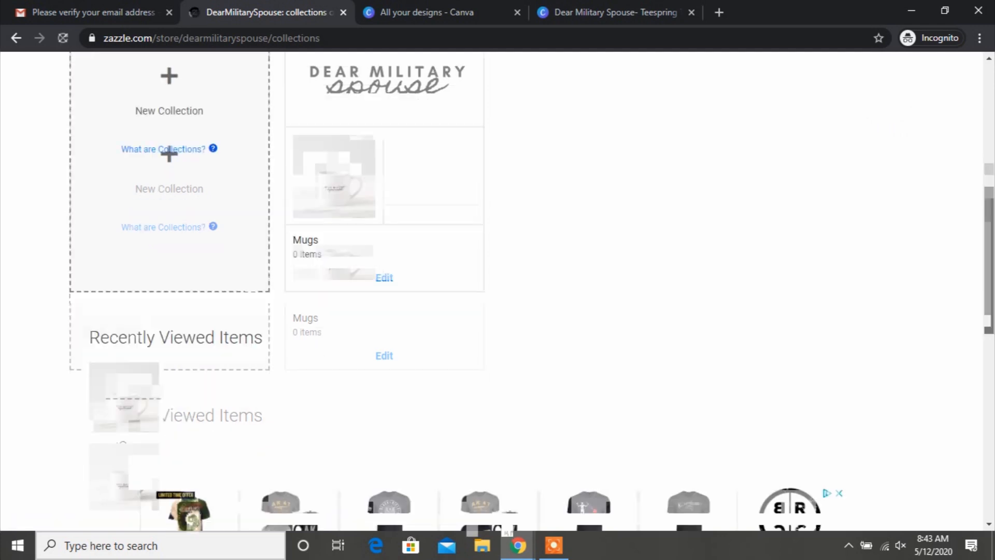
pyautogui.scroll(7, 492, 291)
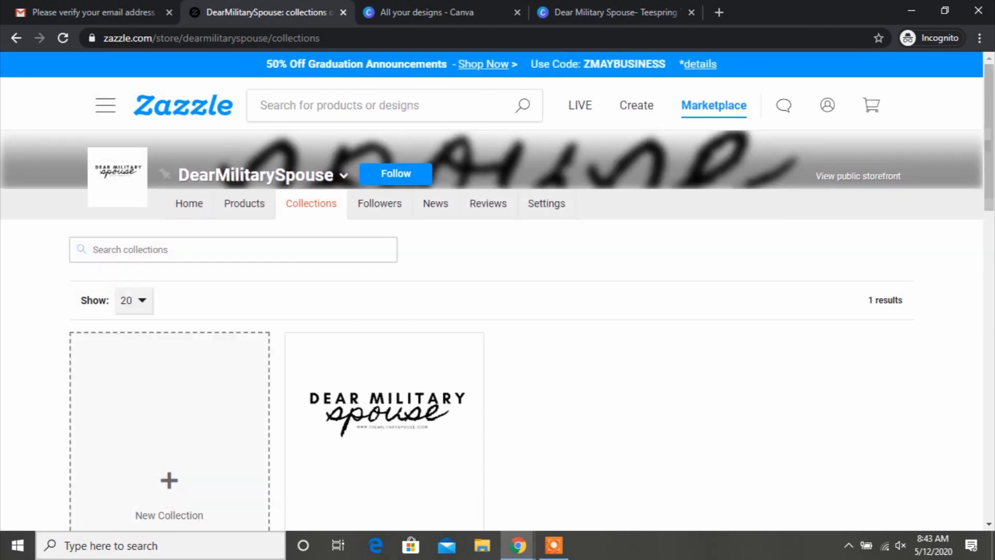
# Remove "collections" from the page address and load the store's base address, zazzle.com/store/dearmilitaryspouse
pyautogui.hotkey('ctrl', 'l')
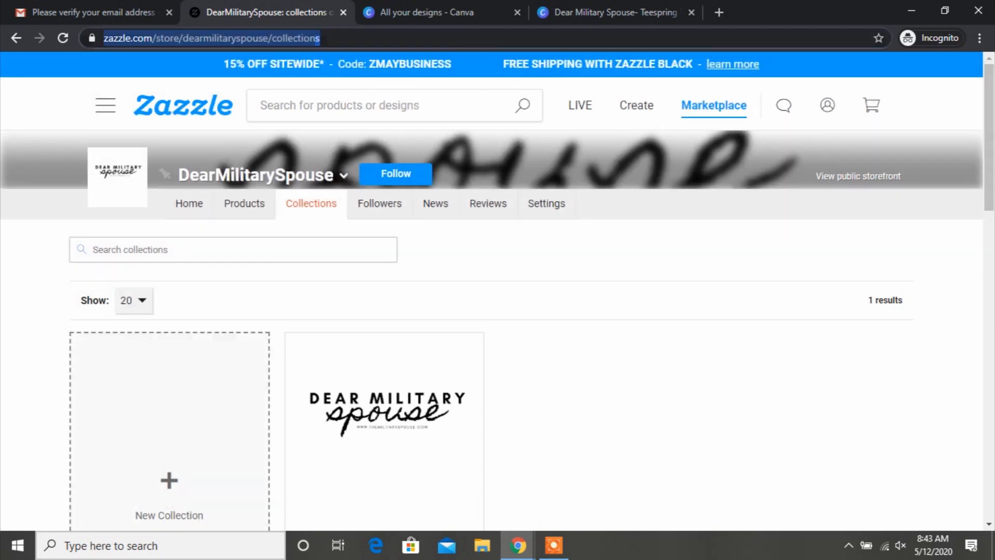
pyautogui.doubleClick(354, 37)
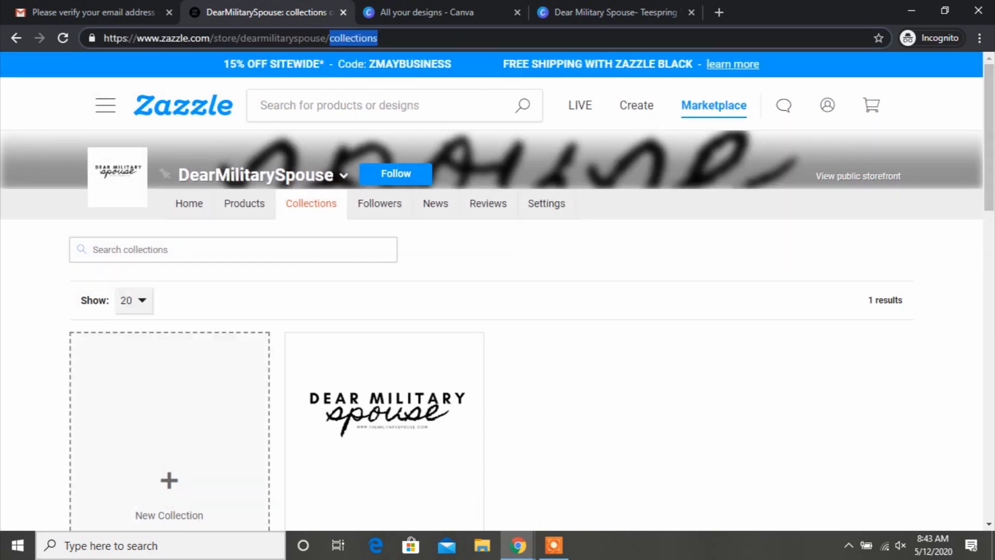
pyautogui.press('BackSpace')
pyautogui.press('BackSpace')
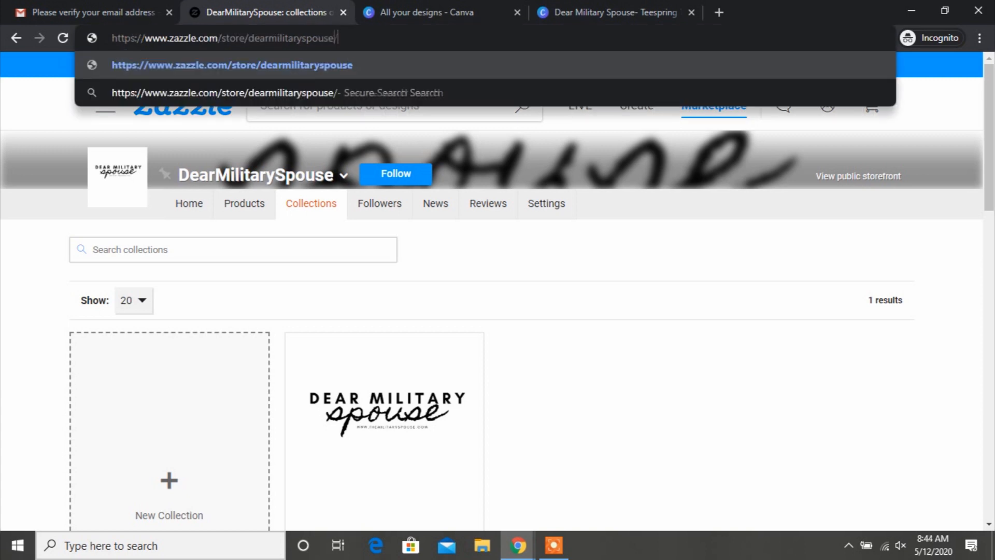
pyautogui.press('Return')
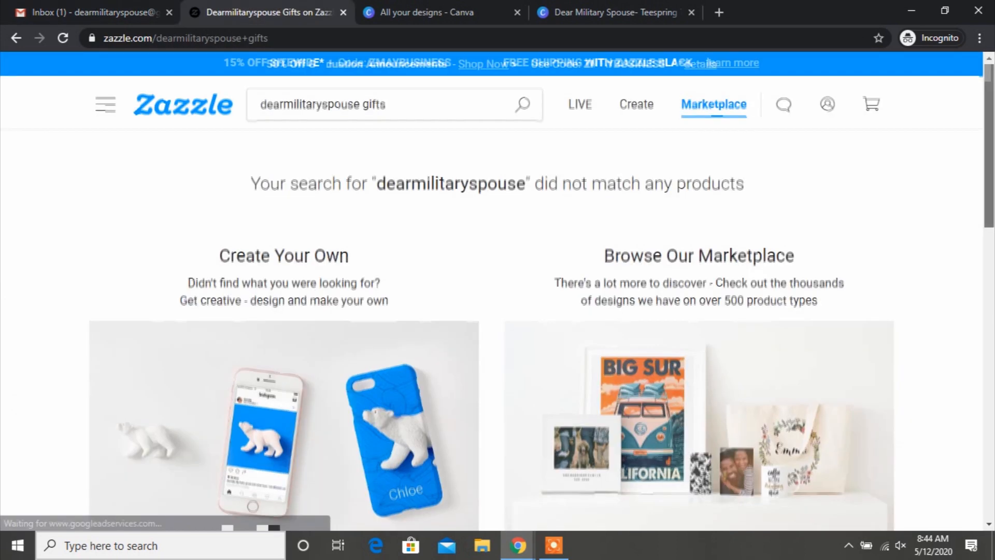
# Look through the Zazzle marketplace search page for "dearmilitaryspouse gifts"
pyautogui.scroll(-3, 491, 290)
pyautogui.scroll(-3, 491, 291)
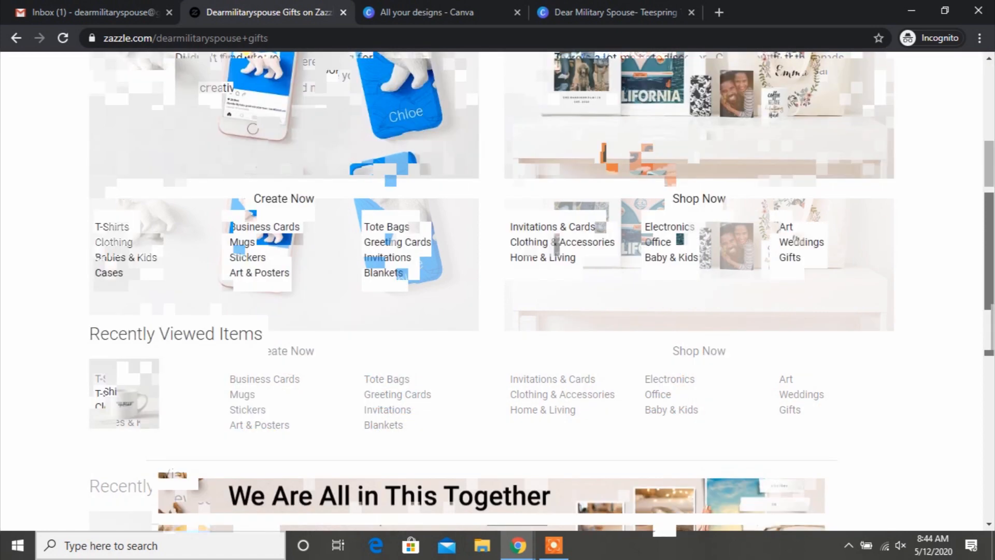
pyautogui.scroll(6, 491, 290)
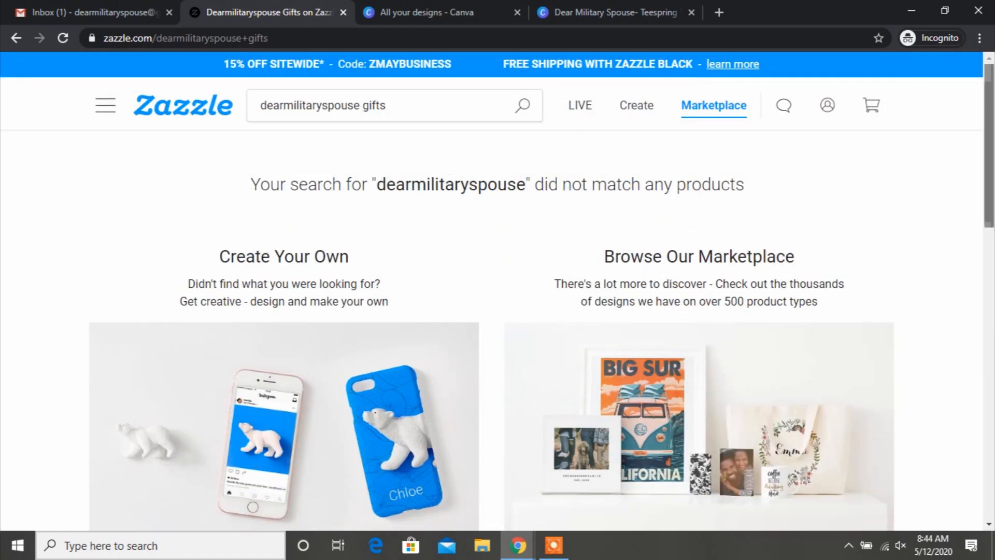